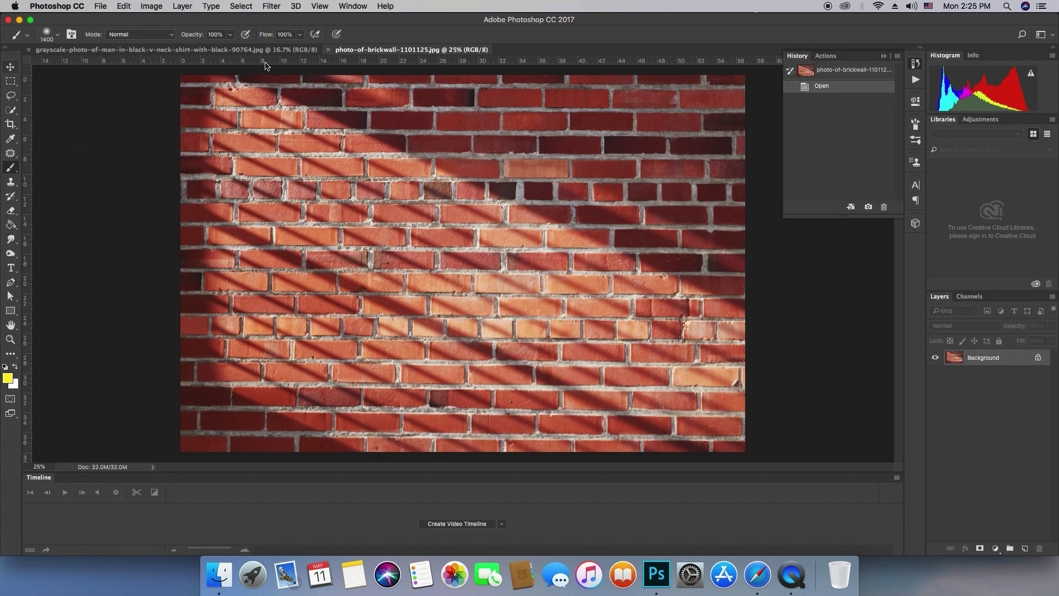
Step: With the brick wall photo active, switch to the Move tool (V)
{"action": "key", "text": "v"}
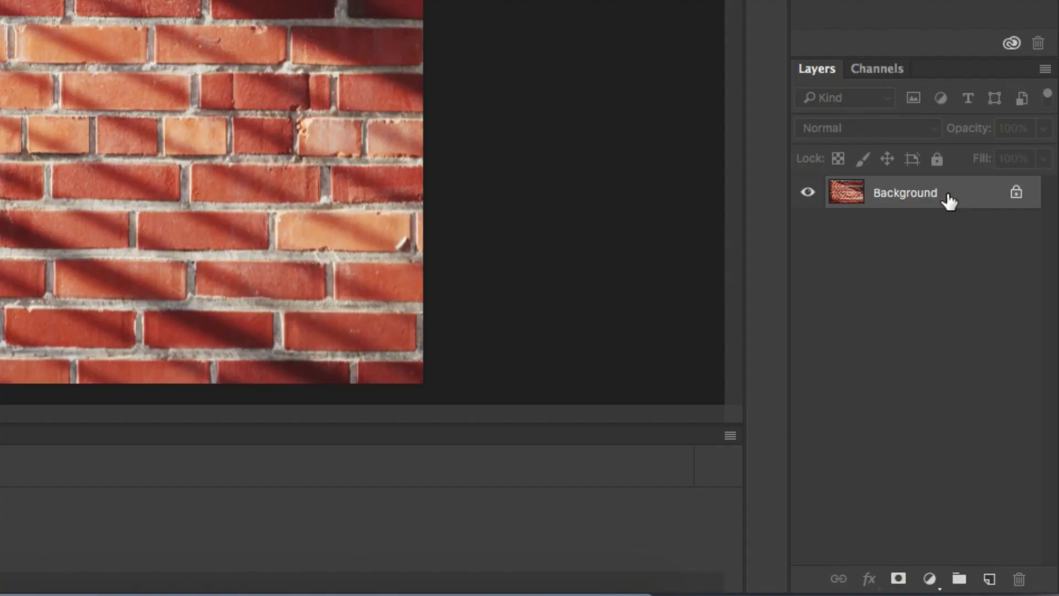
Step: Duplicate the brick wall Background layer into a Background copy
{"action": "mouse_move", "coordinate": [1005, 361]}
{"action": "left_mouse_down"}
{"action": "mouse_move", "coordinate": [1023, 545]}
{"action": "mouse_move", "coordinate": [989, 576]}
{"action": "left_mouse_up"}
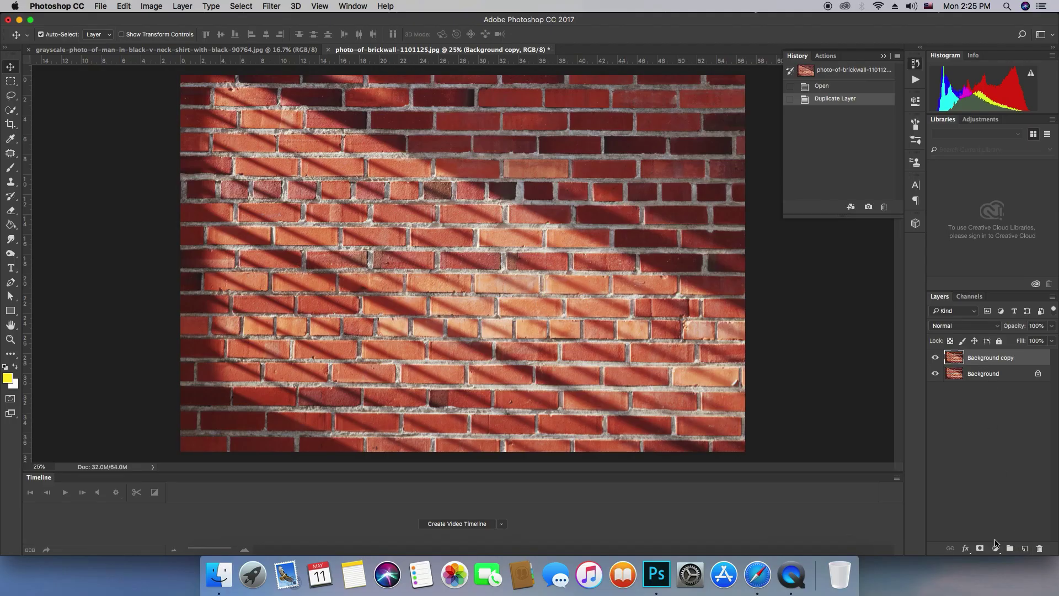
{"action": "left_click", "coordinate": [996, 548]}
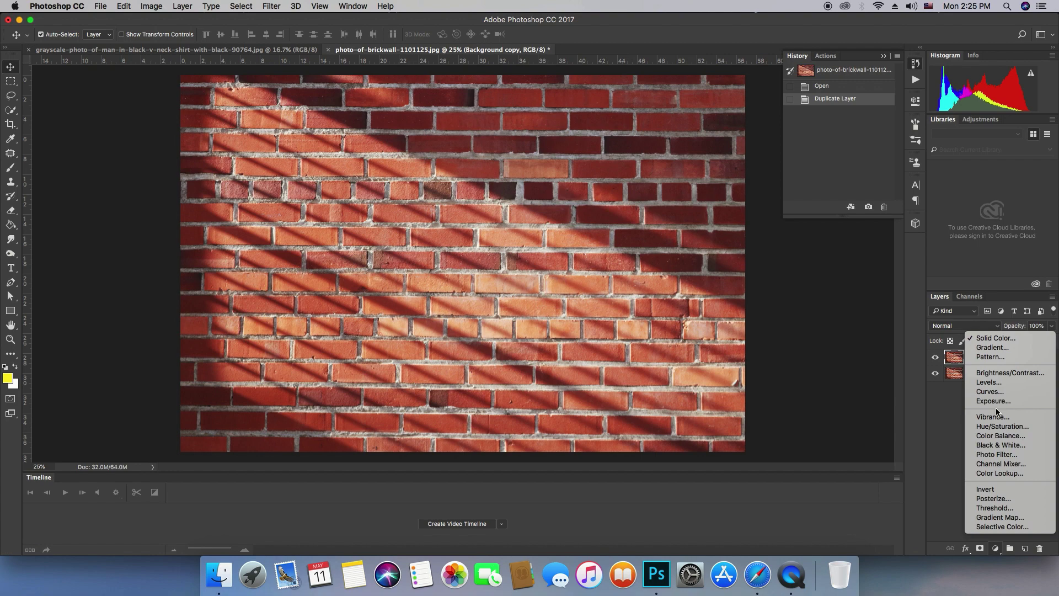
Step: Add a Hue/Saturation layer with Saturation -100 and Lightness -57 to grey the bricks
{"action": "left_click", "coordinate": [1001, 426]}
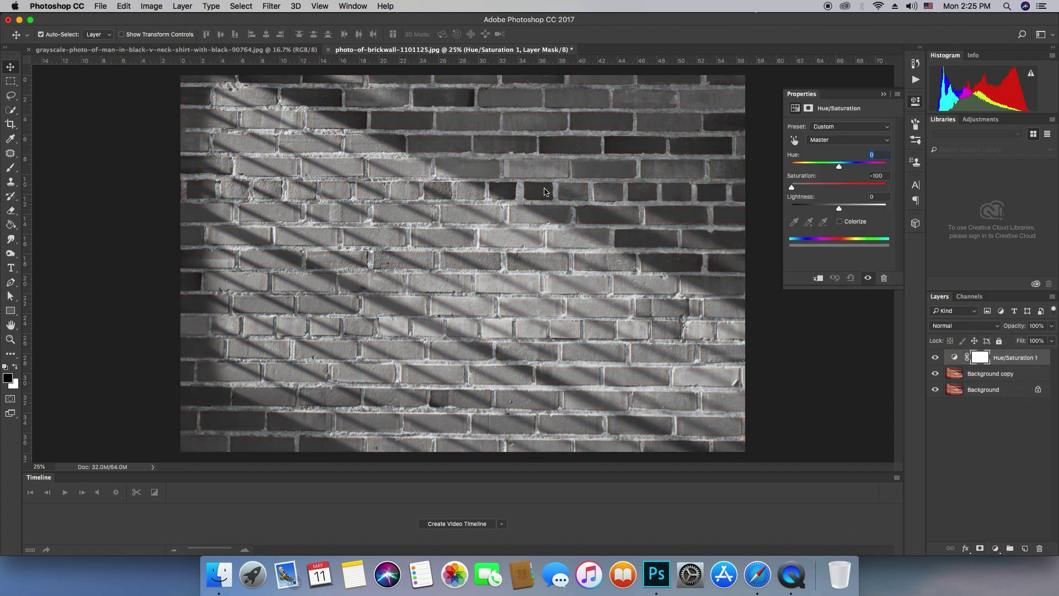
{"action": "mouse_move", "coordinate": [839, 188]}
{"action": "left_mouse_down"}
{"action": "mouse_move", "coordinate": [791, 187]}
{"action": "mouse_move", "coordinate": [802, 212]}
{"action": "mouse_move", "coordinate": [812, 209]}
{"action": "left_mouse_up"}
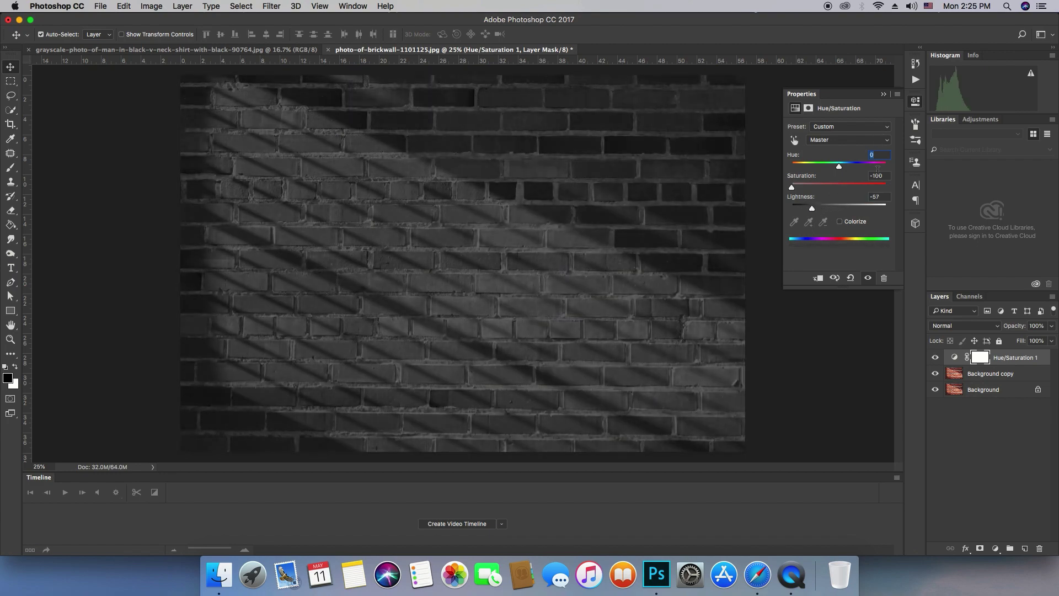
{"action": "left_click", "coordinate": [996, 362], "text": "super"}
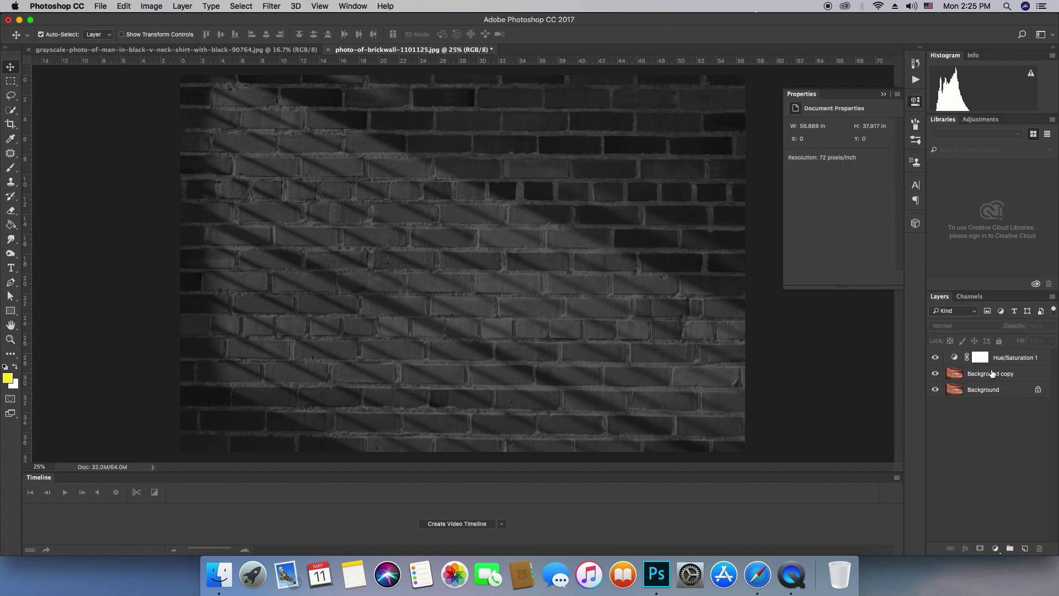
{"action": "left_click", "coordinate": [1007, 362]}
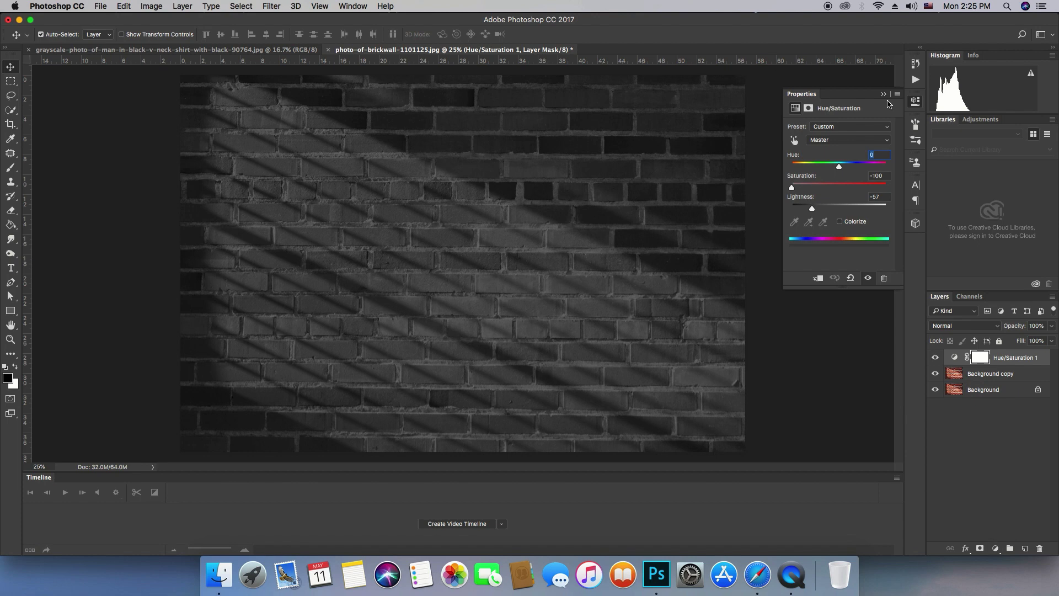
{"action": "left_click", "coordinate": [993, 359], "text": "super"}
Step: Add a black-to-transparent Gradient Fill, Radial, Reverse ticked, angle 56.31°, for an edge vignette
{"action": "left_click", "coordinate": [996, 549]}
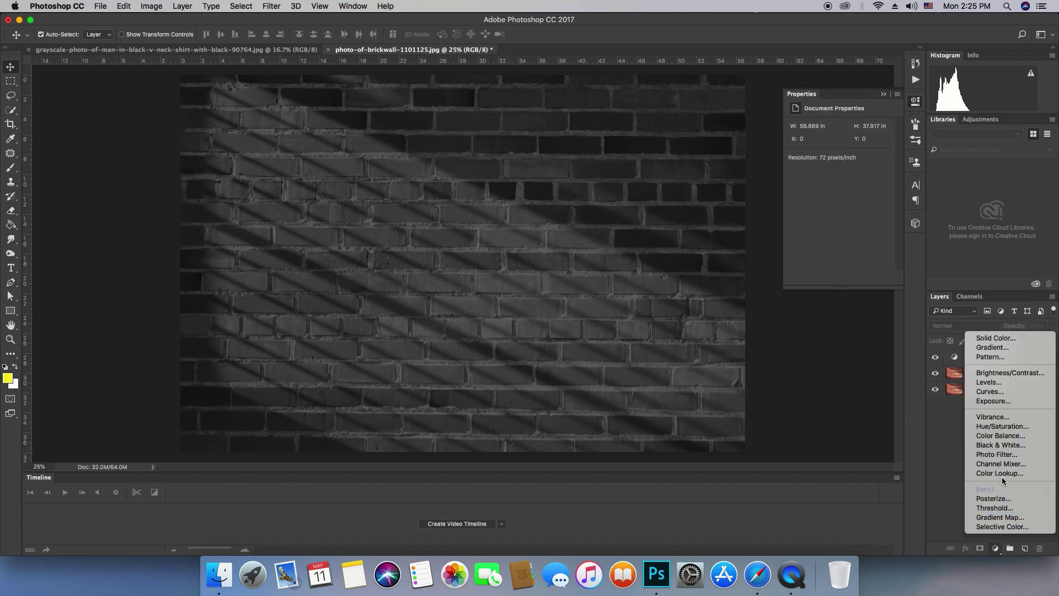
{"action": "left_click", "coordinate": [993, 349]}
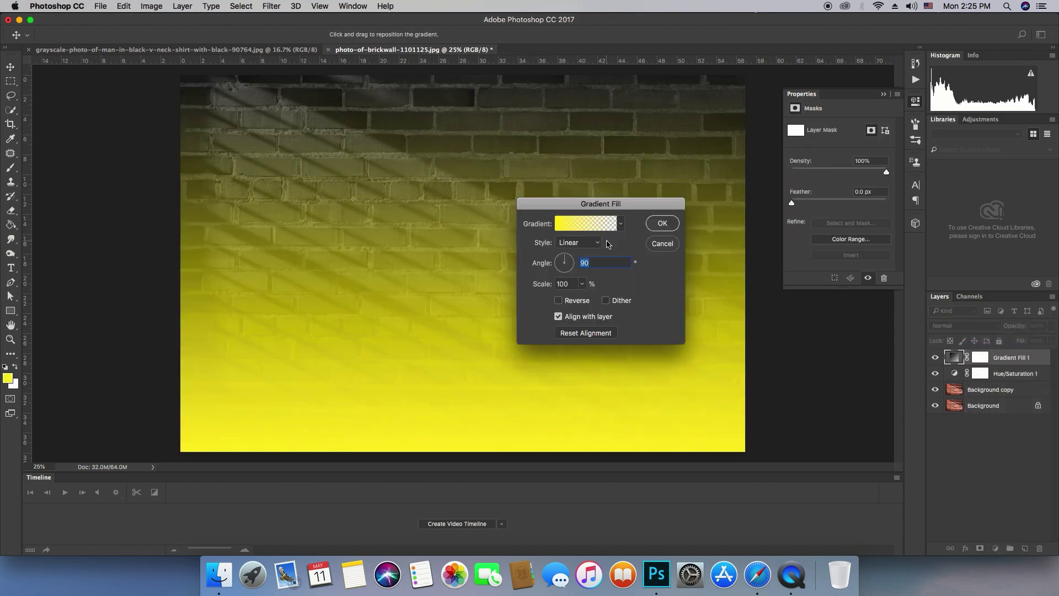
{"action": "left_click", "coordinate": [604, 226]}
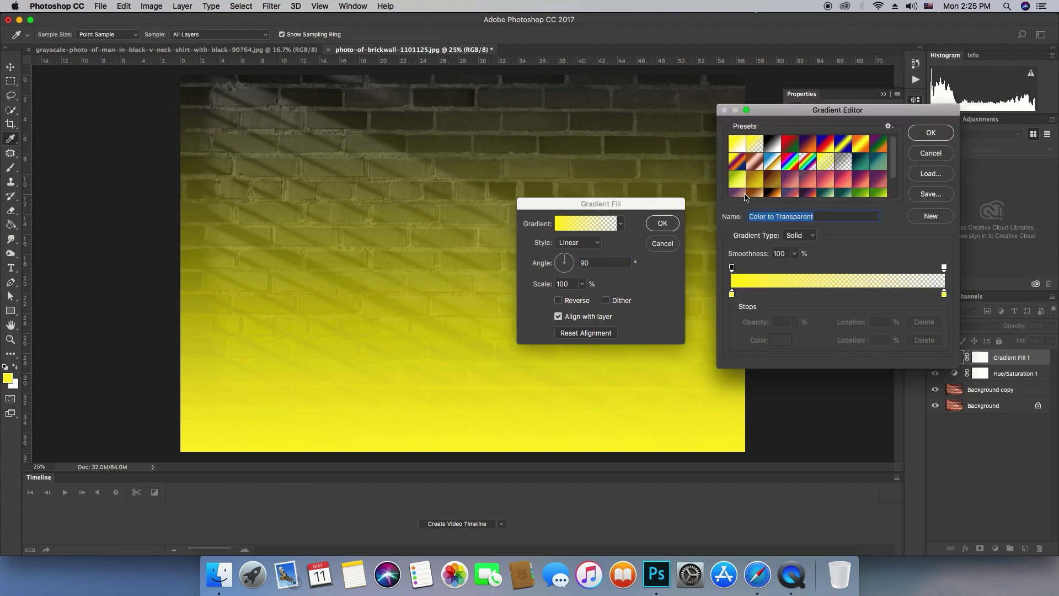
{"action": "left_click", "coordinate": [732, 294]}
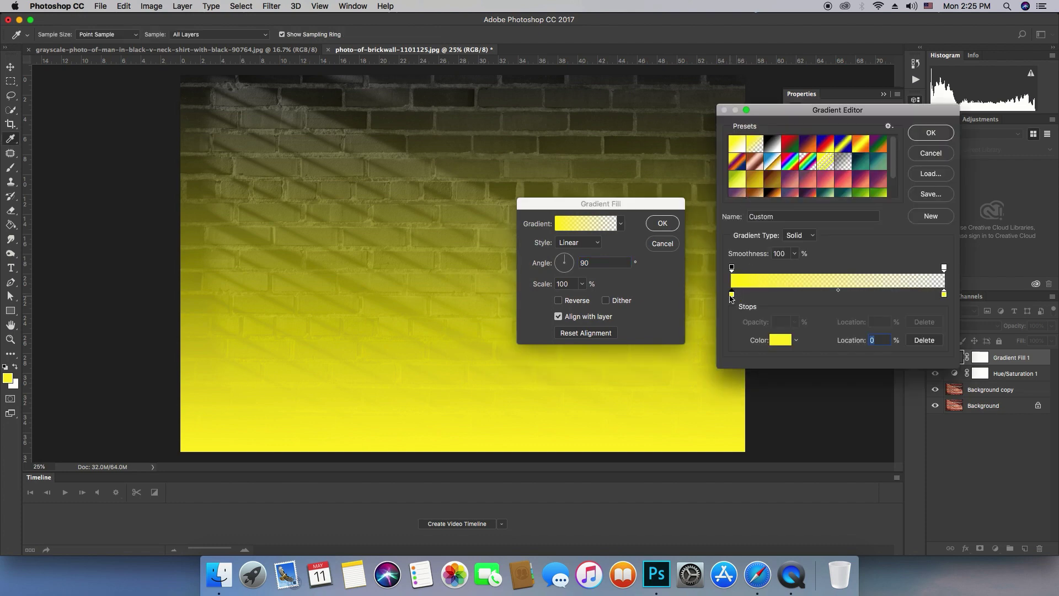
{"action": "left_click", "coordinate": [776, 347]}
{"action": "left_click", "coordinate": [728, 287]}
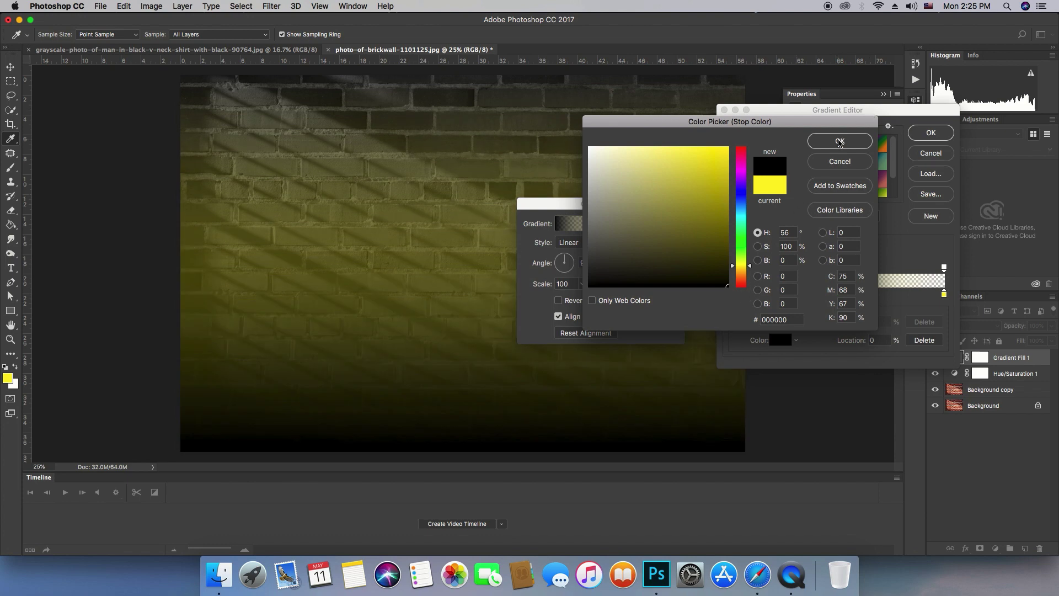
{"action": "left_click", "coordinate": [839, 143]}
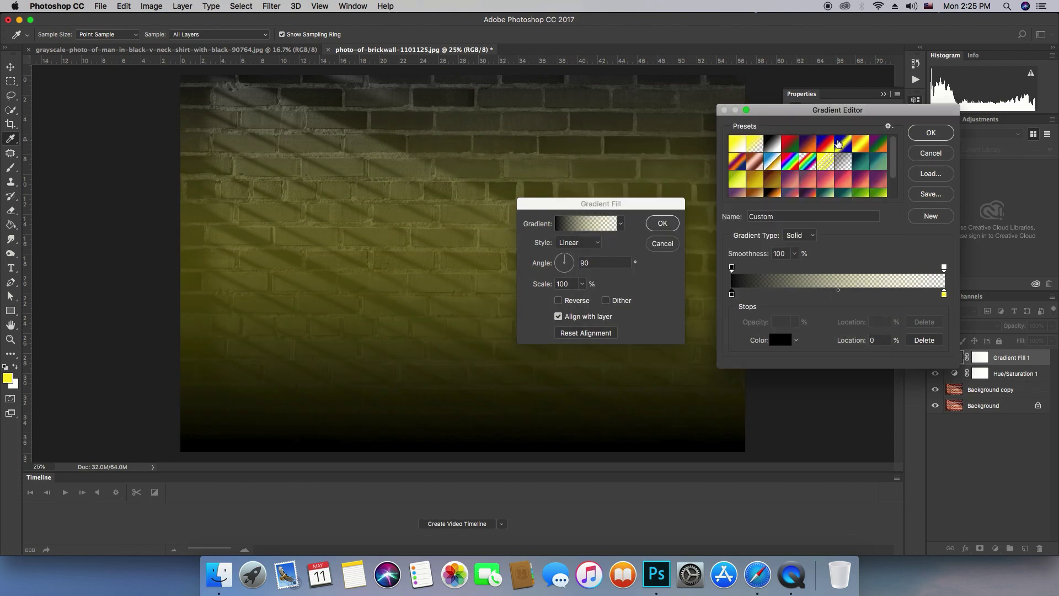
{"action": "left_click", "coordinate": [679, 186]}
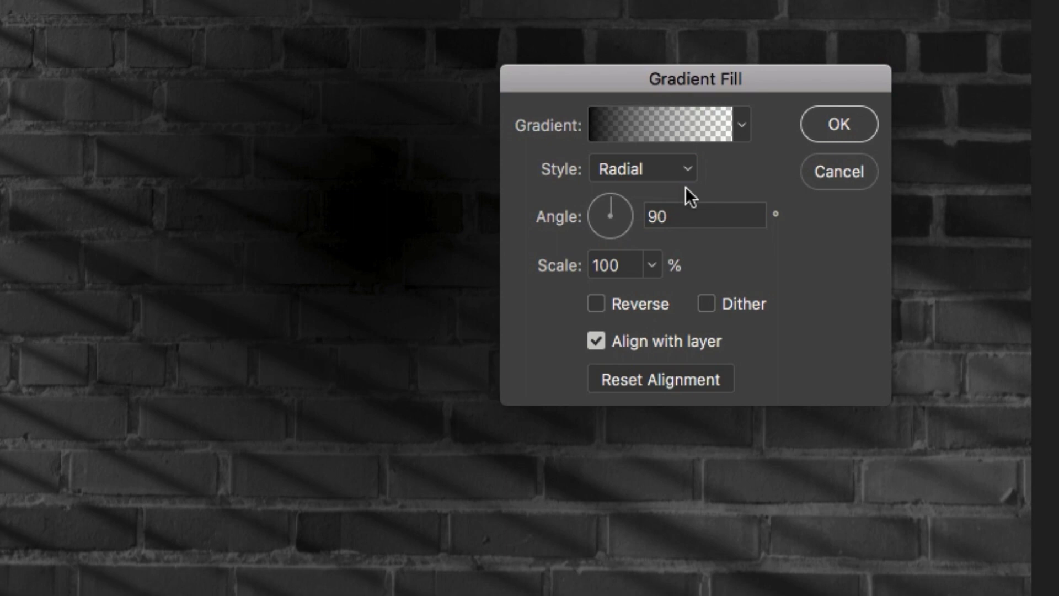
{"action": "left_click", "coordinate": [597, 303]}
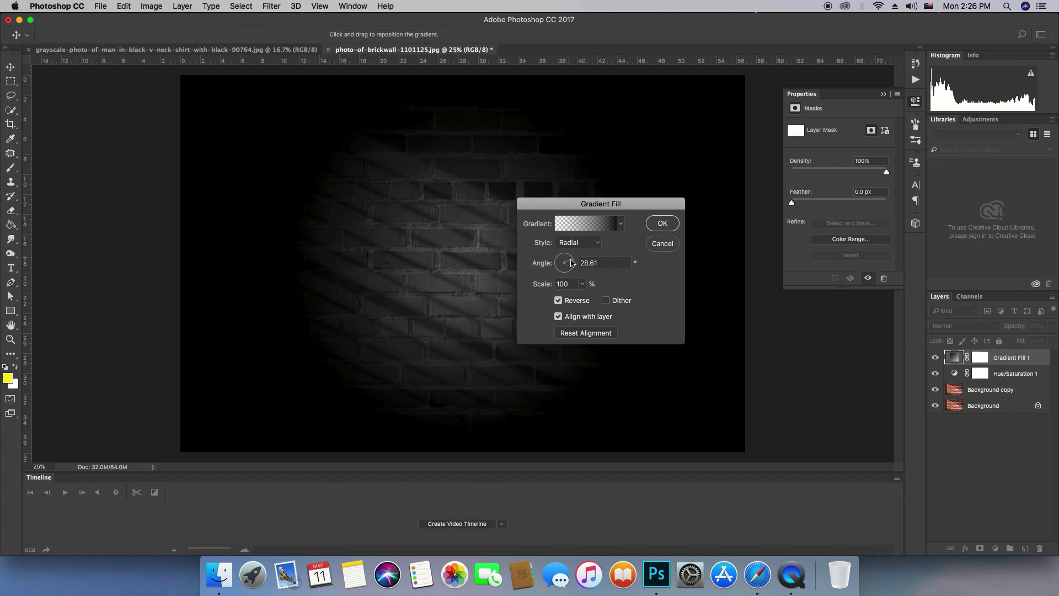
{"action": "left_click", "coordinate": [569, 259]}
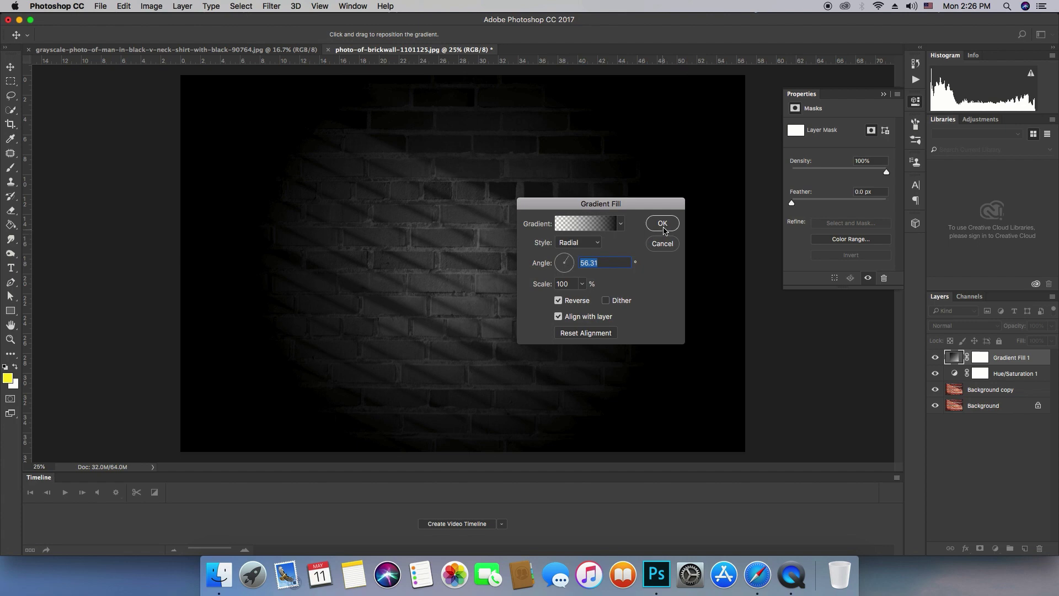
Step: Apply the vignette, then add Brightness/Contrast at Brightness -112 and Contrast -30
{"action": "left_click", "coordinate": [665, 224]}
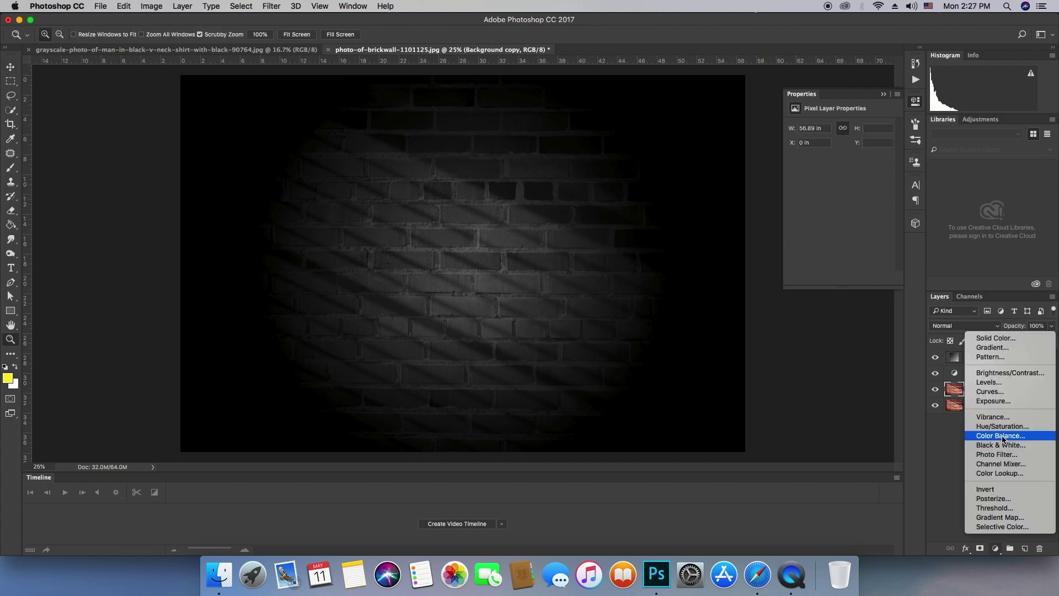
{"action": "left_click", "coordinate": [1004, 375]}
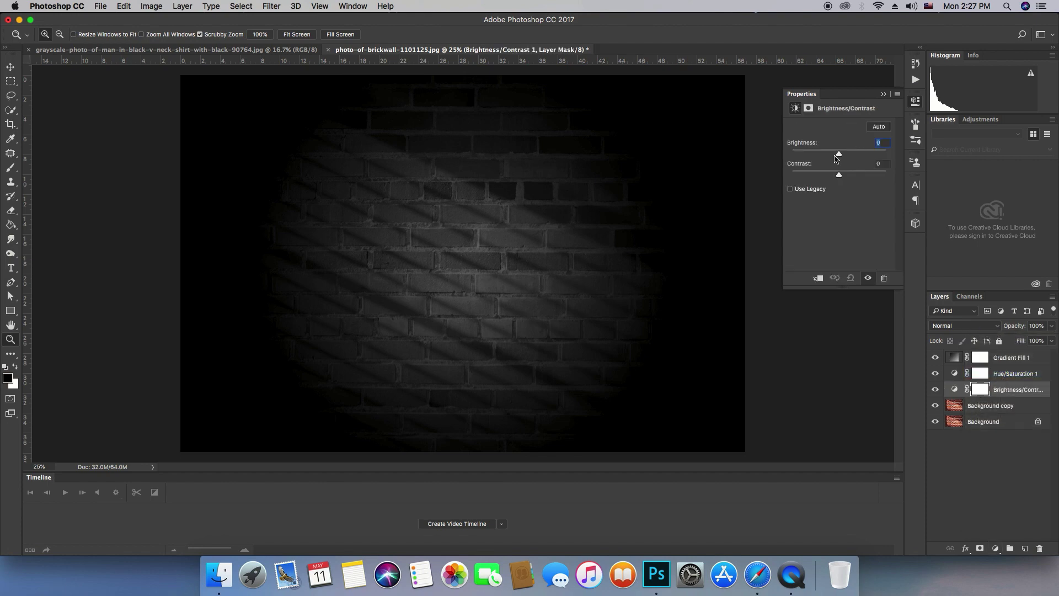
{"action": "left_click_drag", "start_coordinate": [840, 156], "coordinate": [822, 160]}
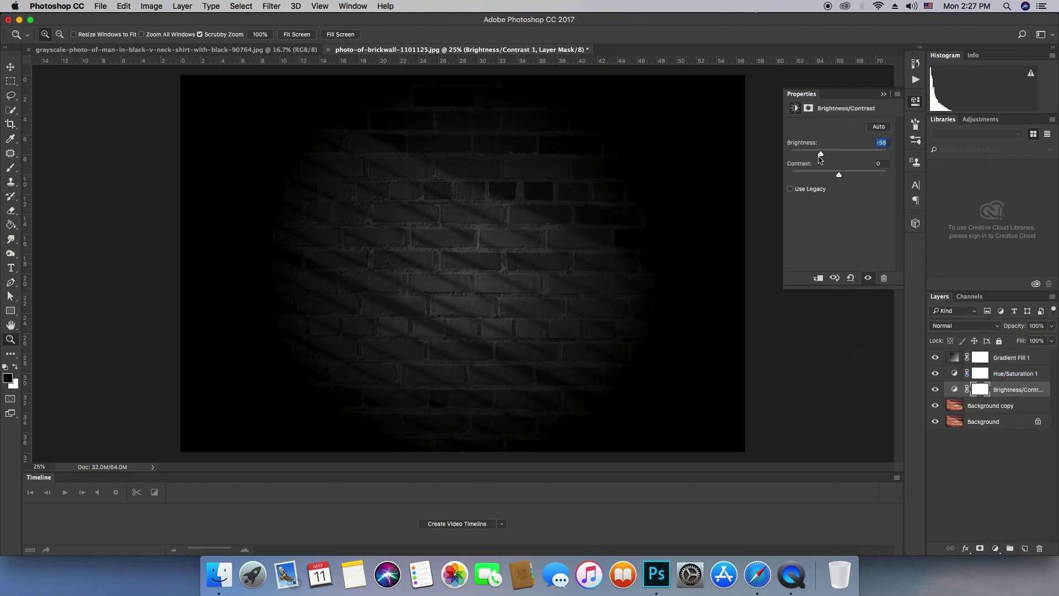
{"action": "mouse_move", "coordinate": [840, 175]}
{"action": "left_mouse_down"}
{"action": "mouse_move", "coordinate": [814, 175]}
{"action": "mouse_move", "coordinate": [807, 157]}
{"action": "left_mouse_up"}
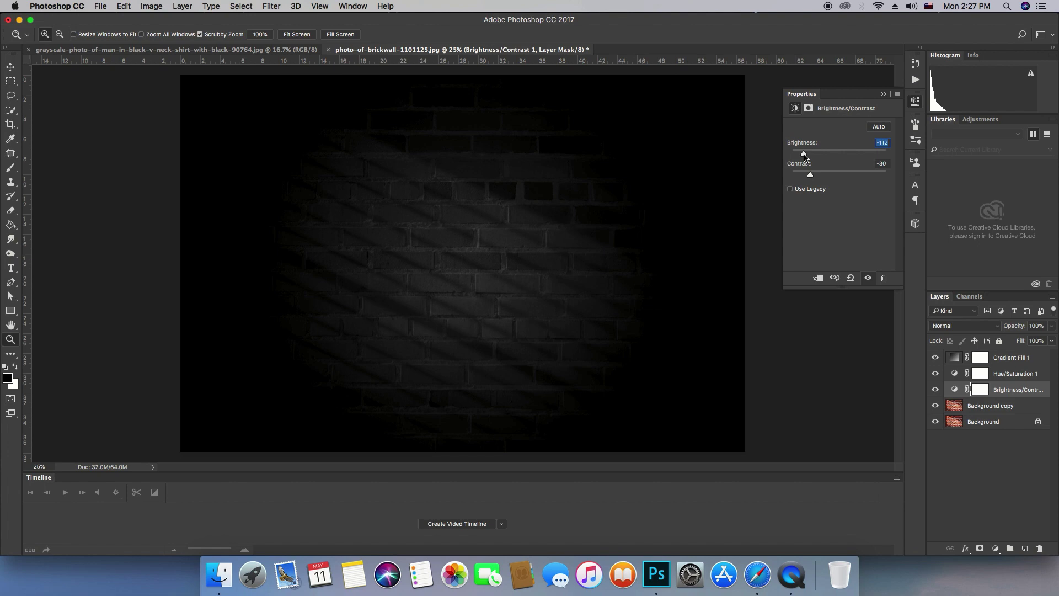
Step: Fit the brick wall image to the screen and float all documents in windows
{"action": "left_click", "coordinate": [833, 371]}
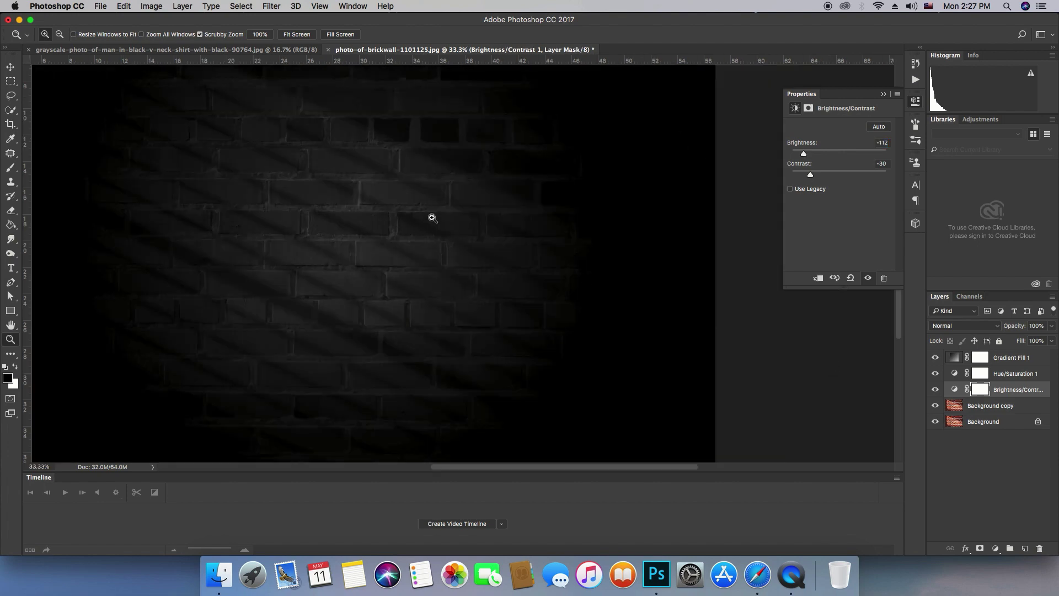
{"action": "right_click", "coordinate": [433, 218]}
{"action": "left_click", "coordinate": [446, 219]}
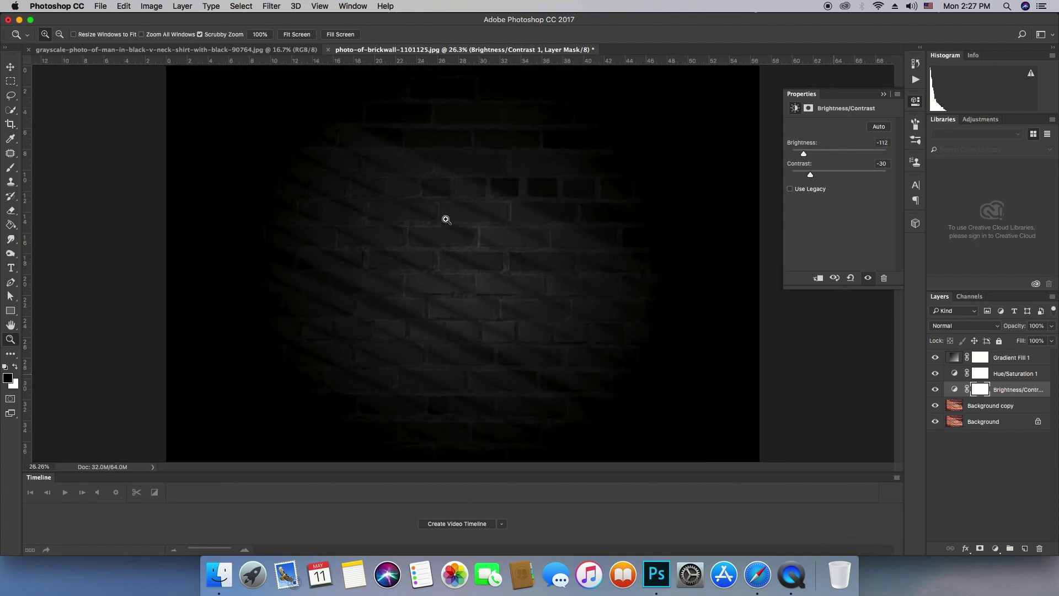
{"action": "left_click", "coordinate": [446, 220], "text": "alt"}
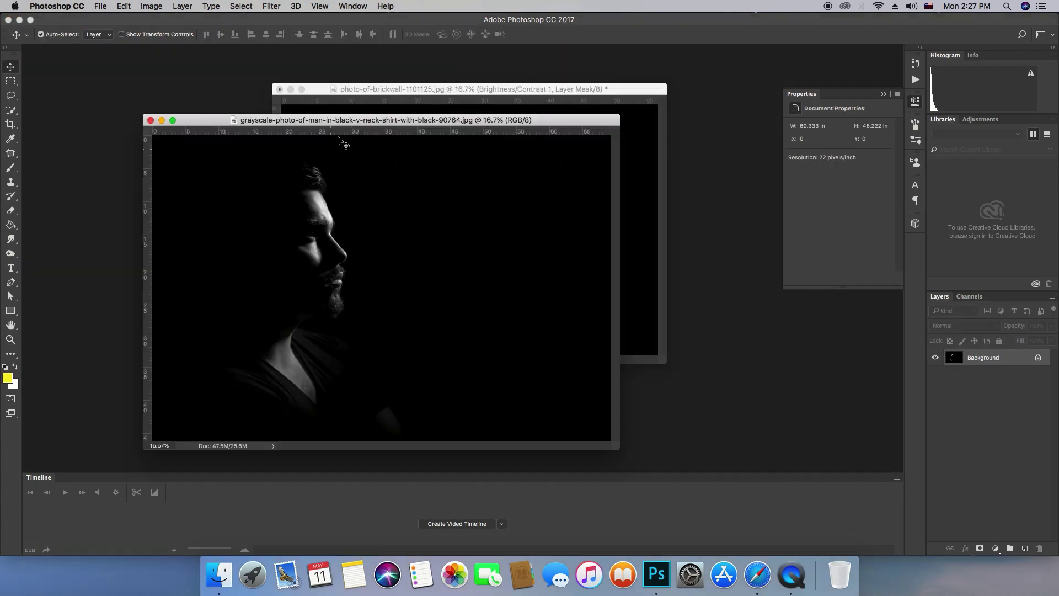
Step: Copy the man's portrait into the brick wall document as the top layer, positioned higher
{"action": "left_click_drag", "start_coordinate": [343, 120], "coordinate": [357, 214]}
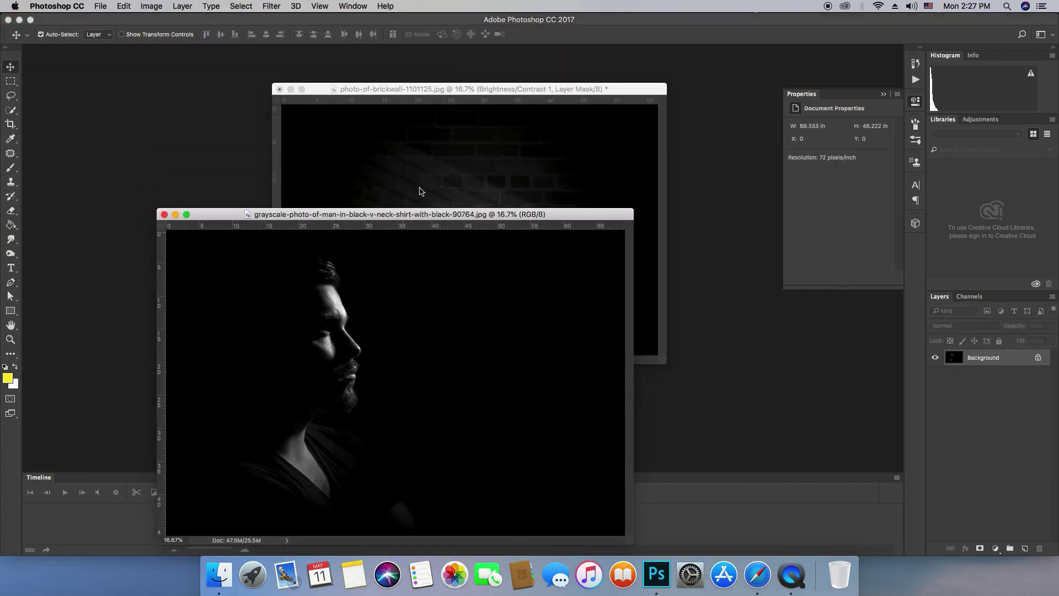
{"action": "left_click_drag", "start_coordinate": [420, 191], "coordinate": [405, 231]}
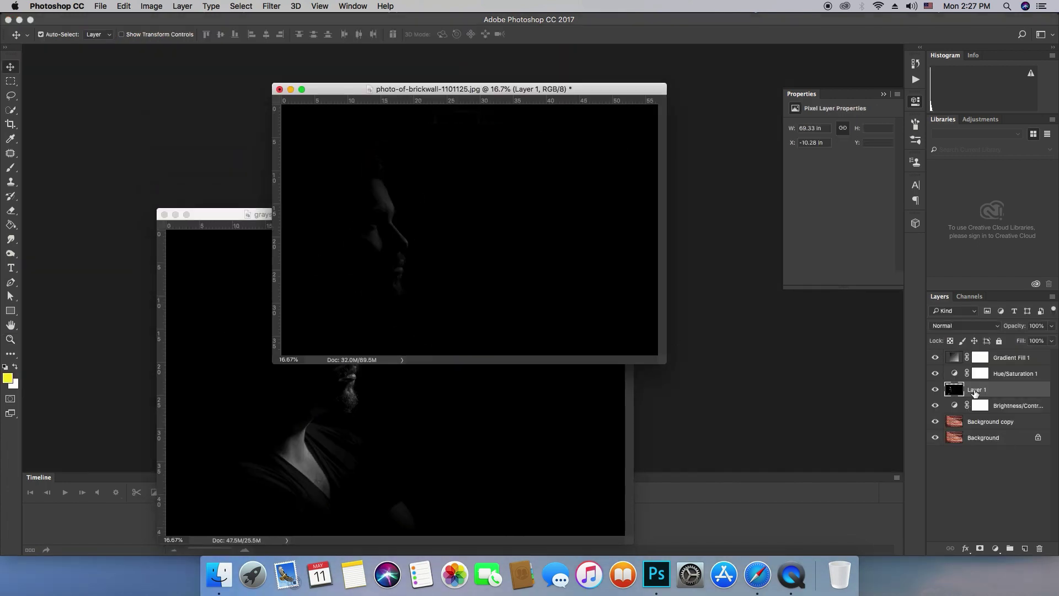
{"action": "left_click_drag", "start_coordinate": [975, 391], "coordinate": [978, 356]}
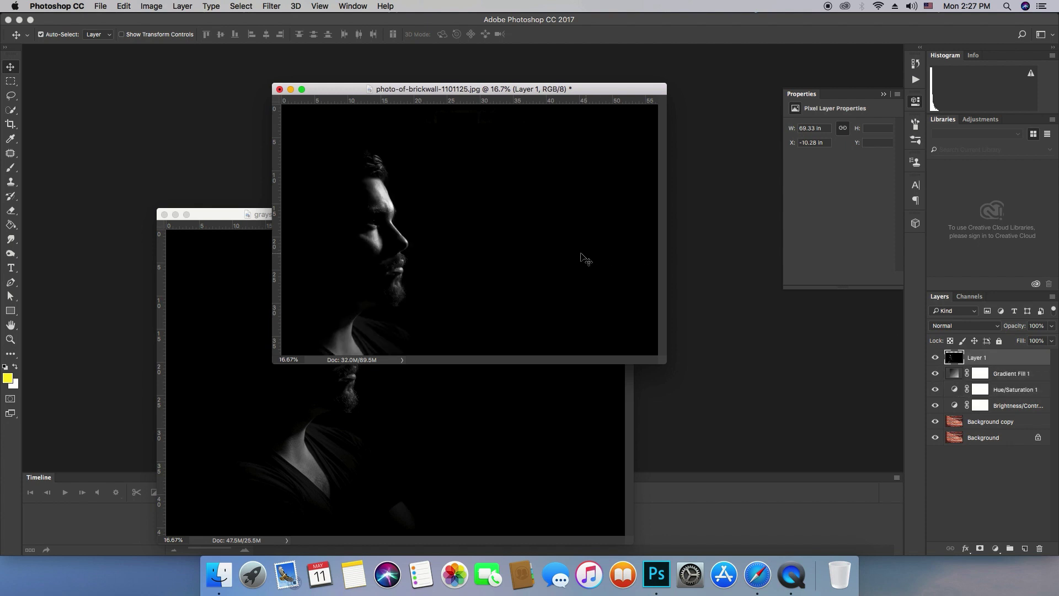
{"action": "left_click_drag", "start_coordinate": [534, 270], "coordinate": [540, 244]}
Step: Close the grayscale document and enlarge the brick wall document window
{"action": "left_click", "coordinate": [263, 283]}
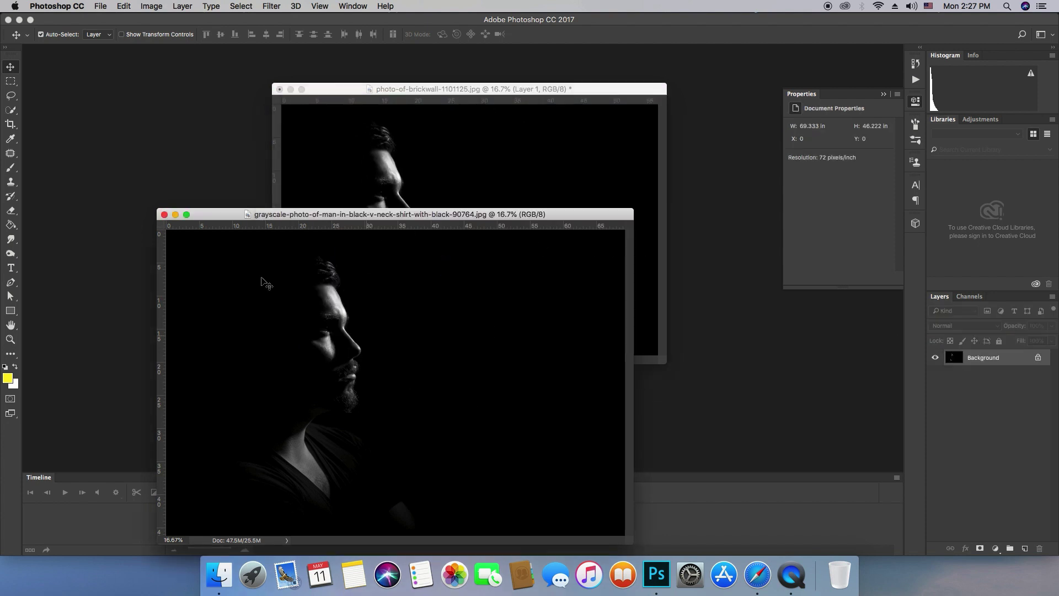
{"action": "left_click", "coordinate": [165, 214]}
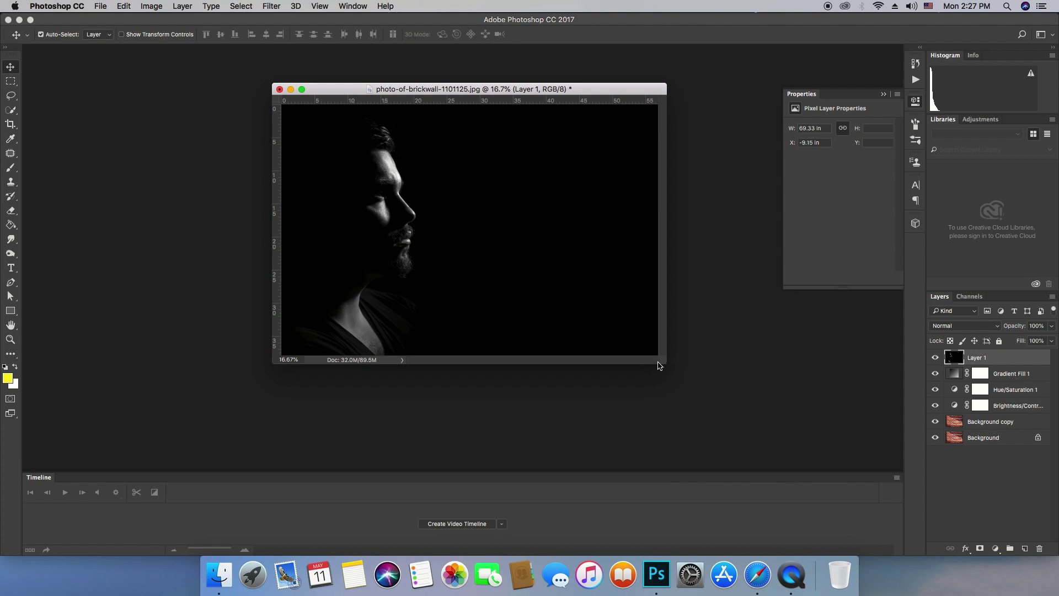
{"action": "left_click_drag", "start_coordinate": [658, 365], "coordinate": [778, 449]}
{"action": "left_click_drag", "start_coordinate": [563, 84], "coordinate": [485, 70]}
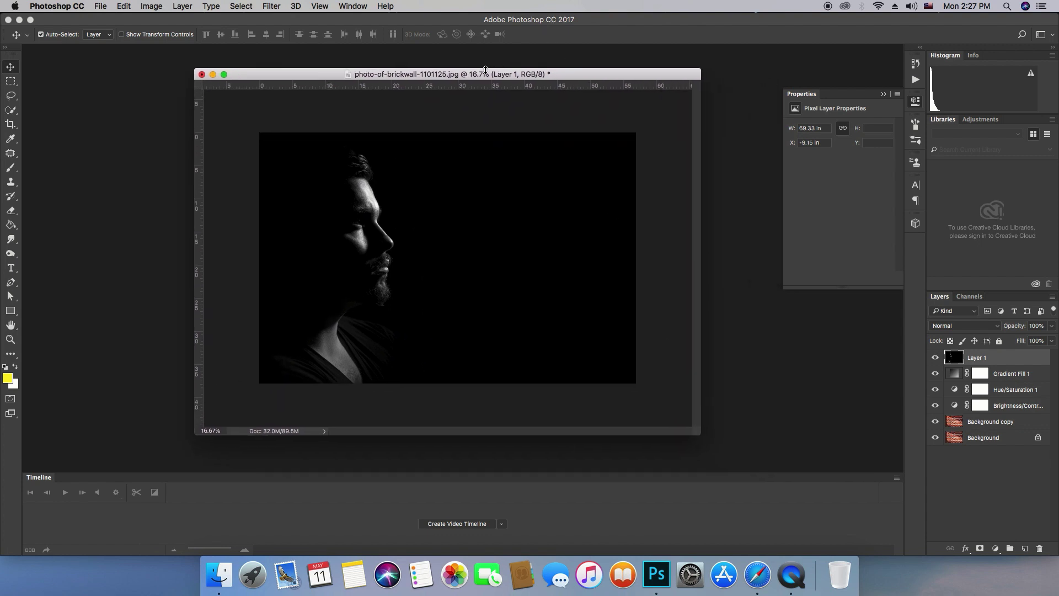
Step: Scale Layer 1 down to about 82% so the portrait fits the canvas
{"action": "key", "text": "super+t"}
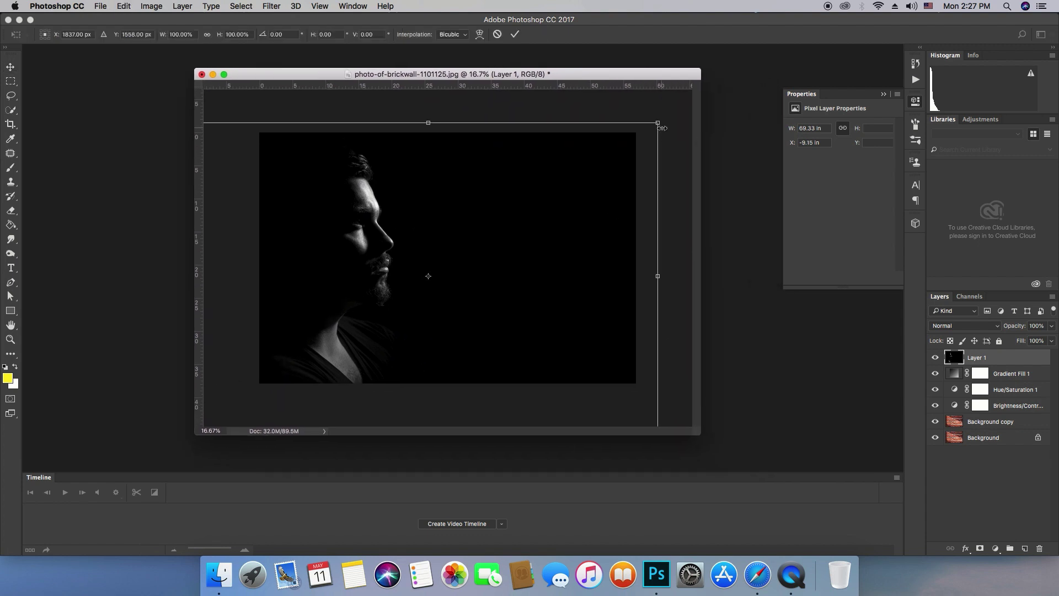
{"action": "left_click_drag", "start_coordinate": [659, 122], "coordinate": [530, 210]}
{"action": "mouse_move", "coordinate": [479, 275]}
{"action": "left_mouse_down"}
{"action": "mouse_move", "coordinate": [552, 196]}
{"action": "mouse_move", "coordinate": [537, 195]}
{"action": "left_mouse_up"}
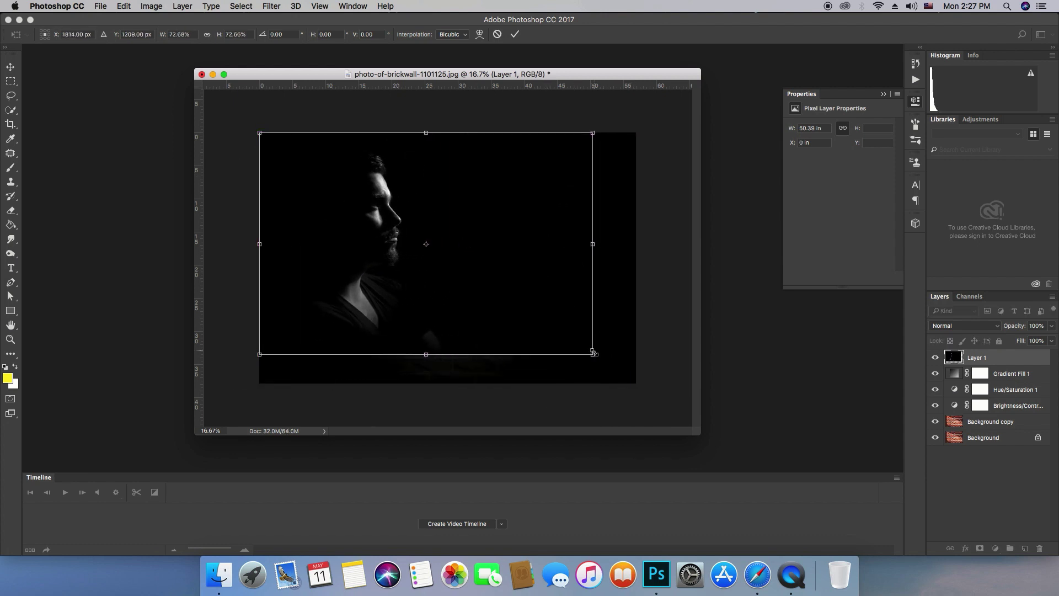
{"action": "left_click_drag", "start_coordinate": [593, 354], "coordinate": [638, 377]}
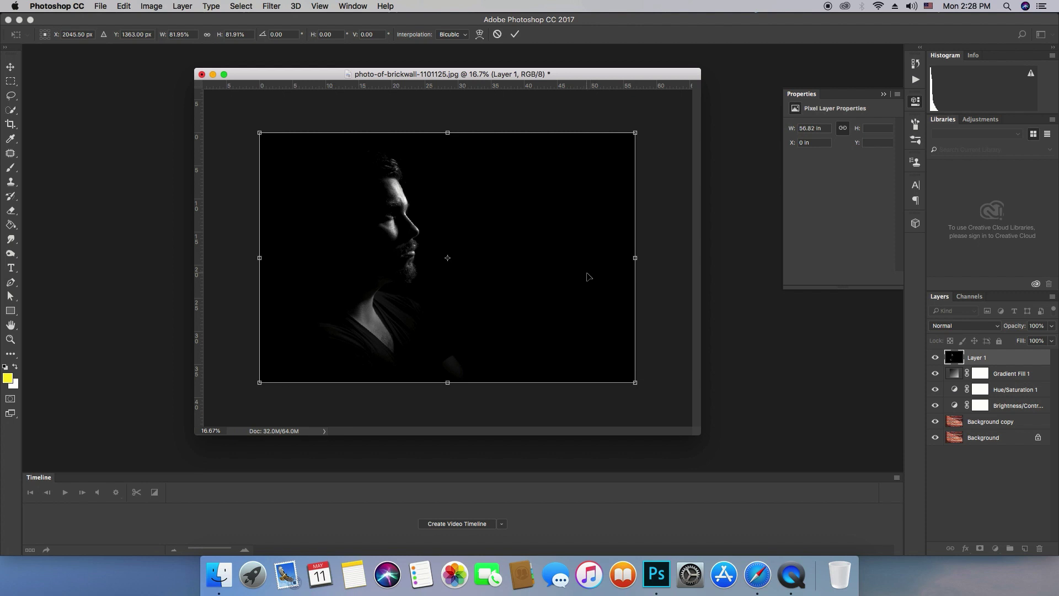
{"action": "key", "text": "Return"}
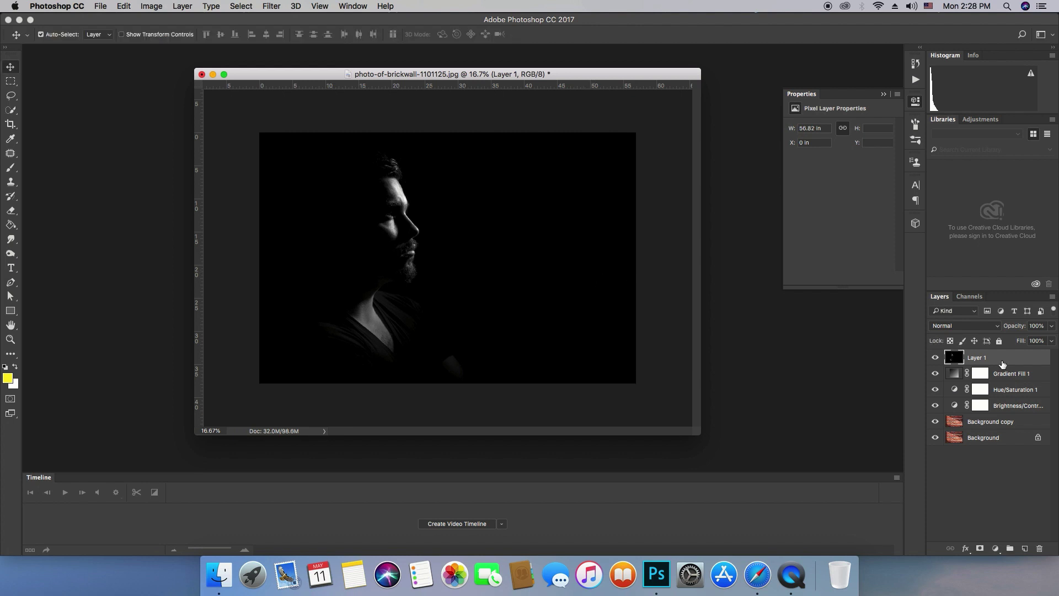
Step: Add a layer mask to Layer 1 and paint it black right of the face
{"action": "left_click", "coordinate": [980, 548]}
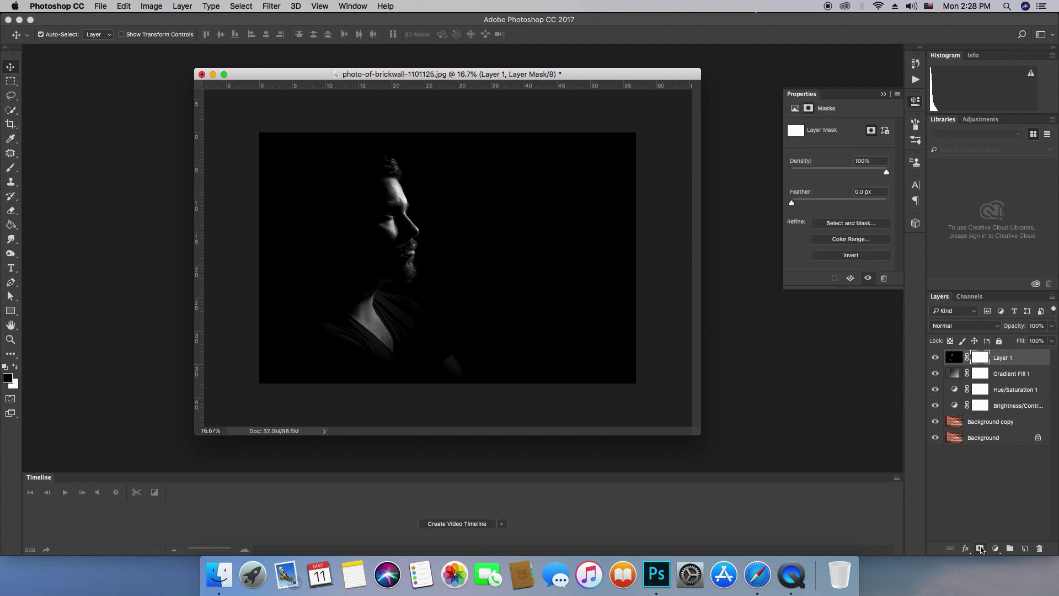
{"action": "left_click", "coordinate": [11, 167]}
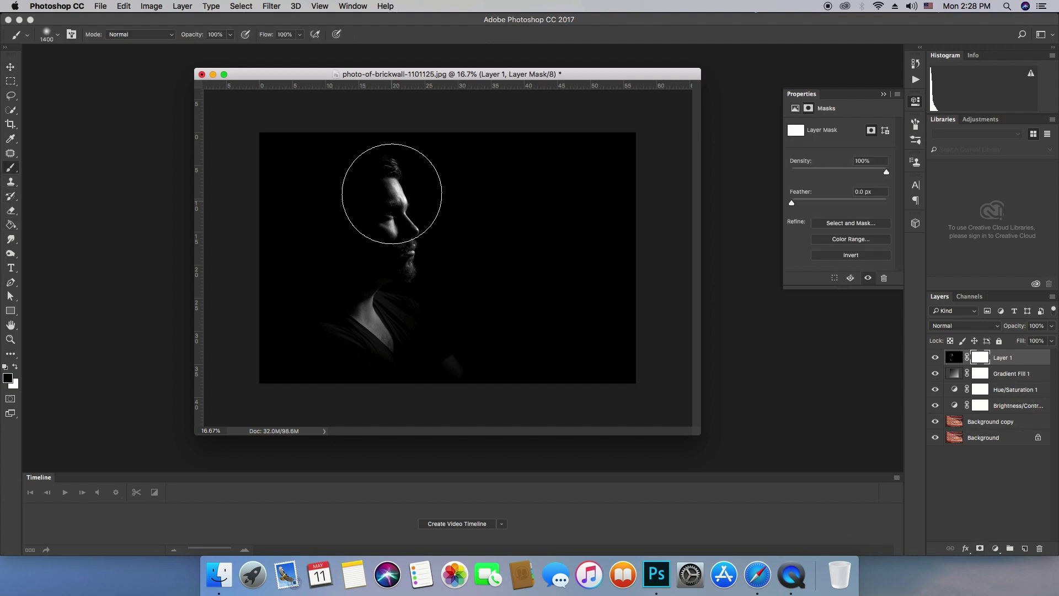
{"action": "left_click_drag", "start_coordinate": [390, 200], "coordinate": [426, 270]}
{"action": "key", "text": "ctrl+z"}
{"action": "left_click_drag", "start_coordinate": [497, 218], "coordinate": [521, 213]}
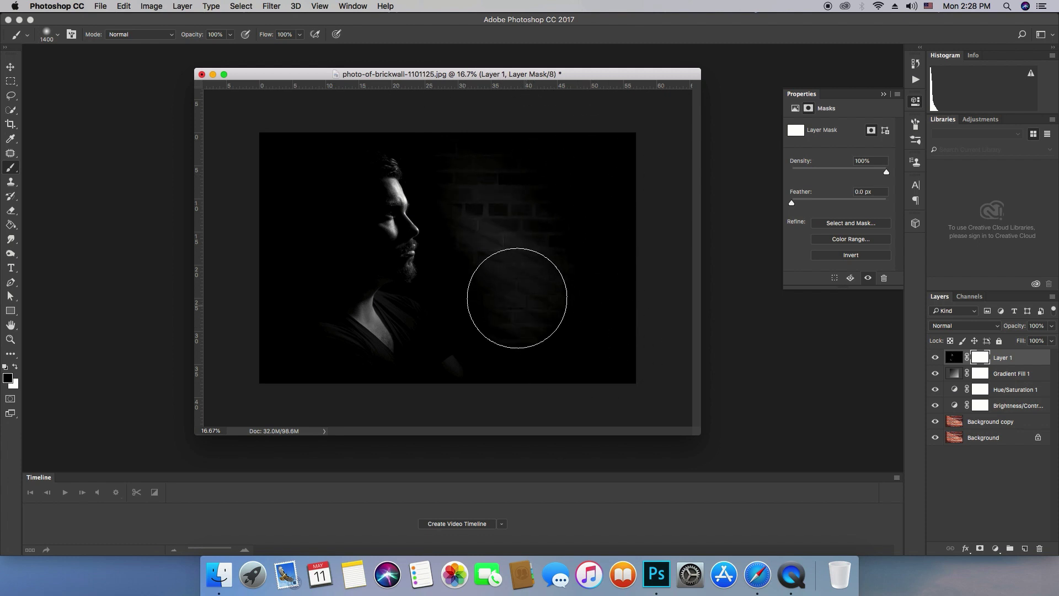
{"action": "left_click_drag", "start_coordinate": [516, 302], "coordinate": [476, 134]}
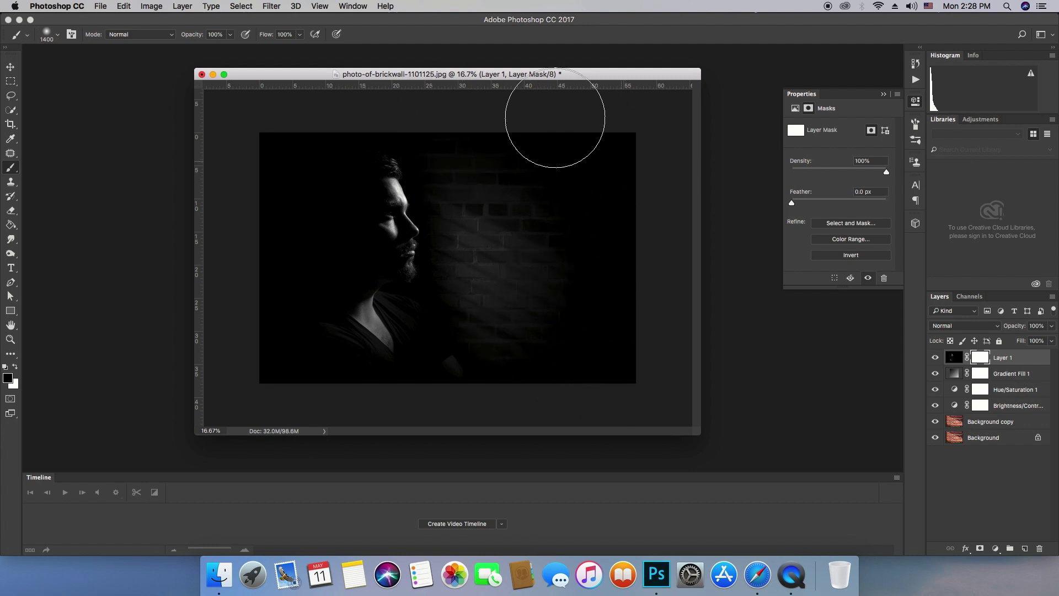
{"action": "left_click_drag", "start_coordinate": [468, 104], "coordinate": [655, 181]}
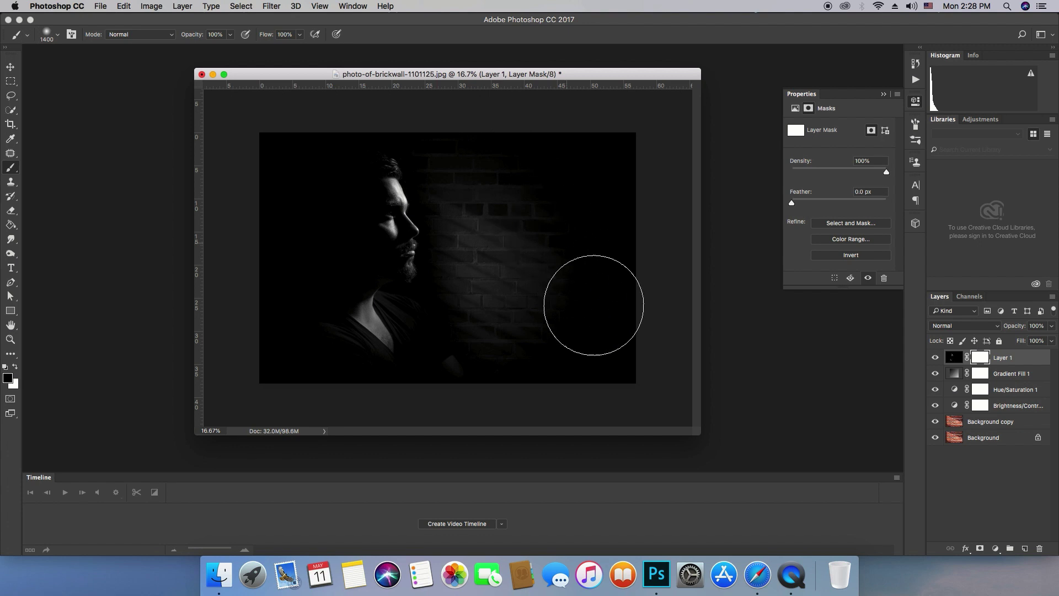
{"action": "left_click", "coordinate": [1027, 358]}
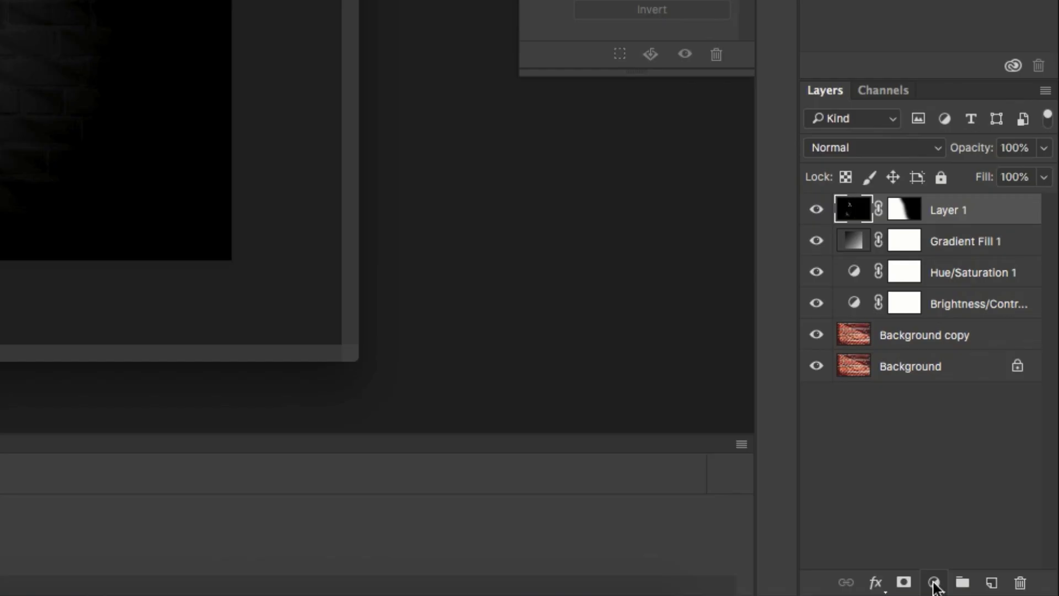
Step: Add a yellow-to-transparent Gradient Fill clipped to Layer 1, blended in Overlay mode
{"action": "left_click", "coordinate": [995, 551]}
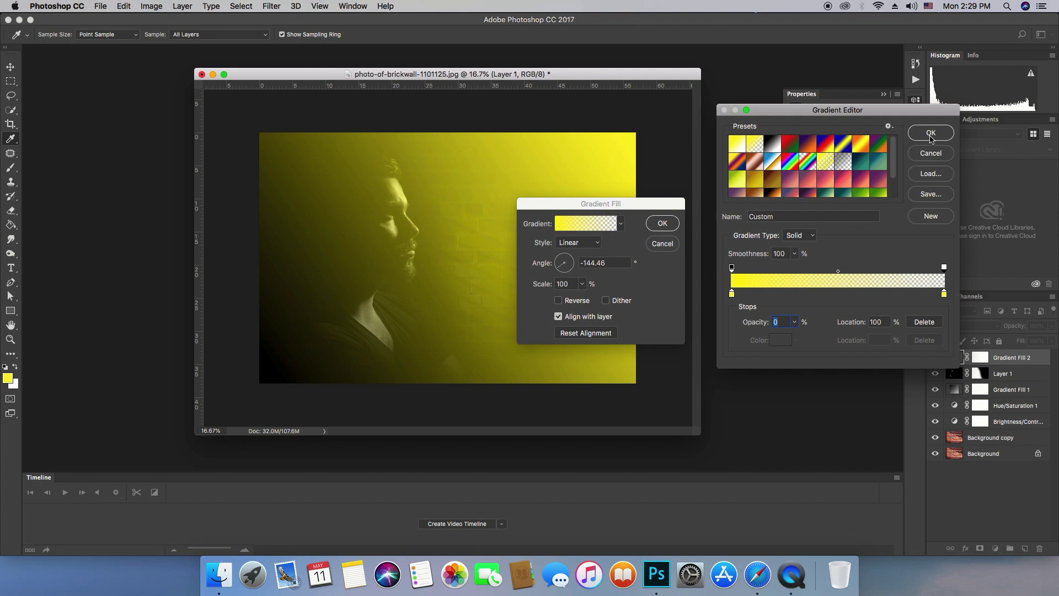
{"action": "left_click", "coordinate": [930, 134]}
{"action": "left_click", "coordinate": [971, 325]}
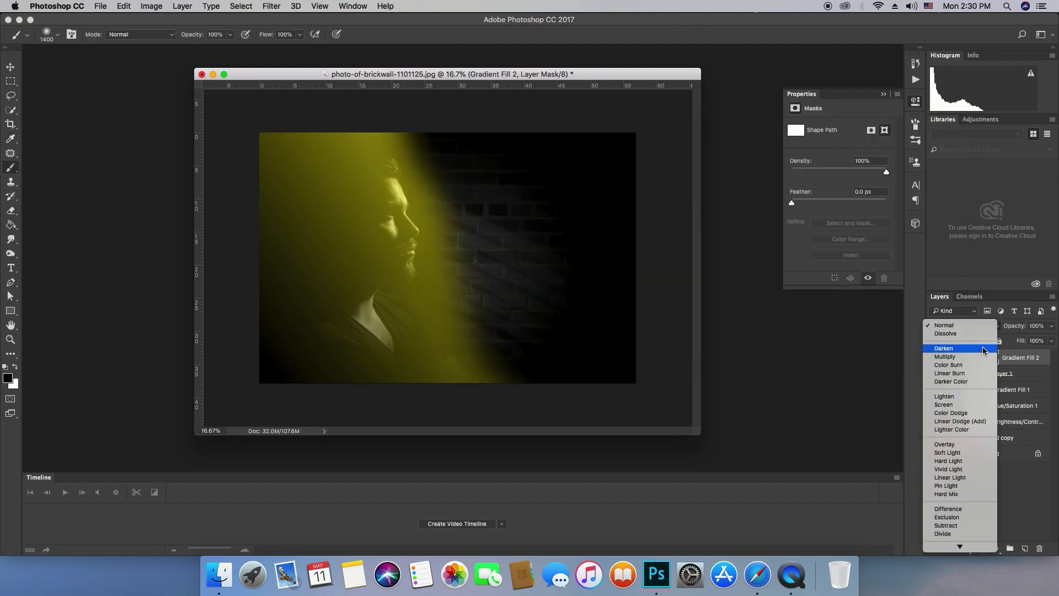
{"action": "left_click", "coordinate": [982, 350]}
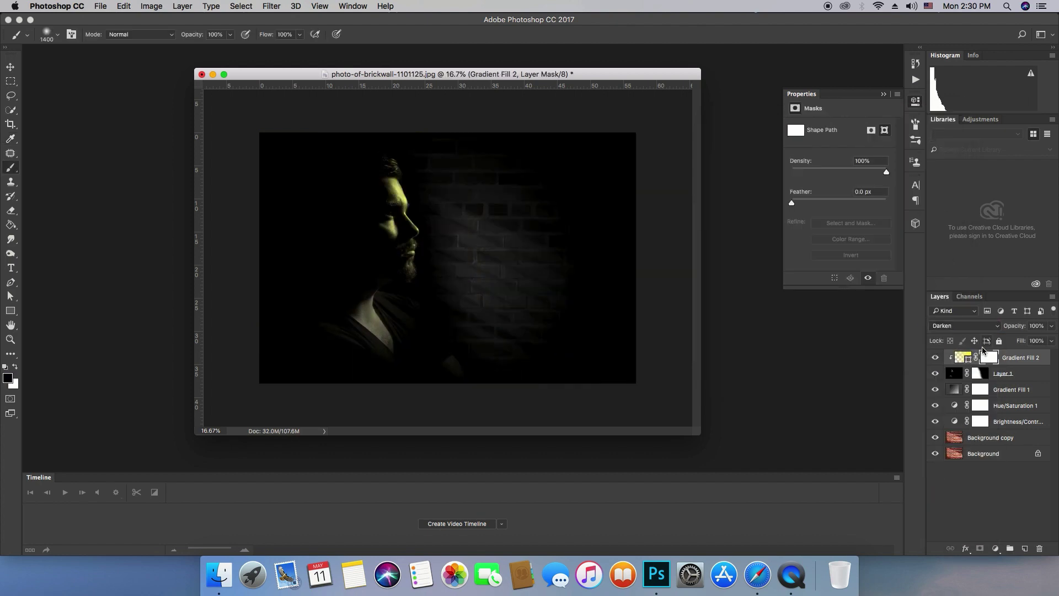
{"action": "left_click", "coordinate": [985, 326]}
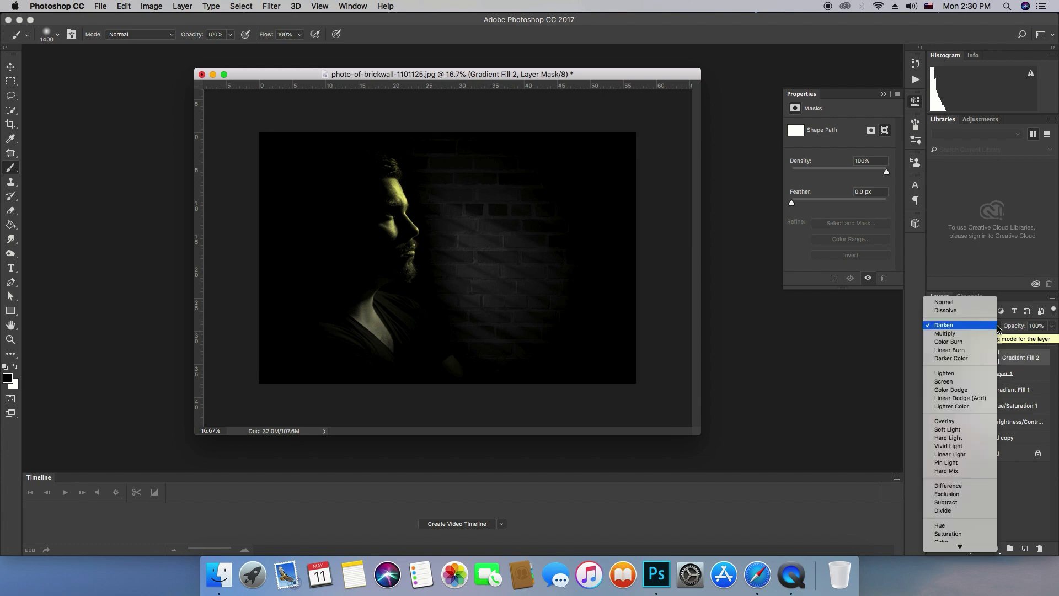
{"action": "left_click", "coordinate": [977, 375]}
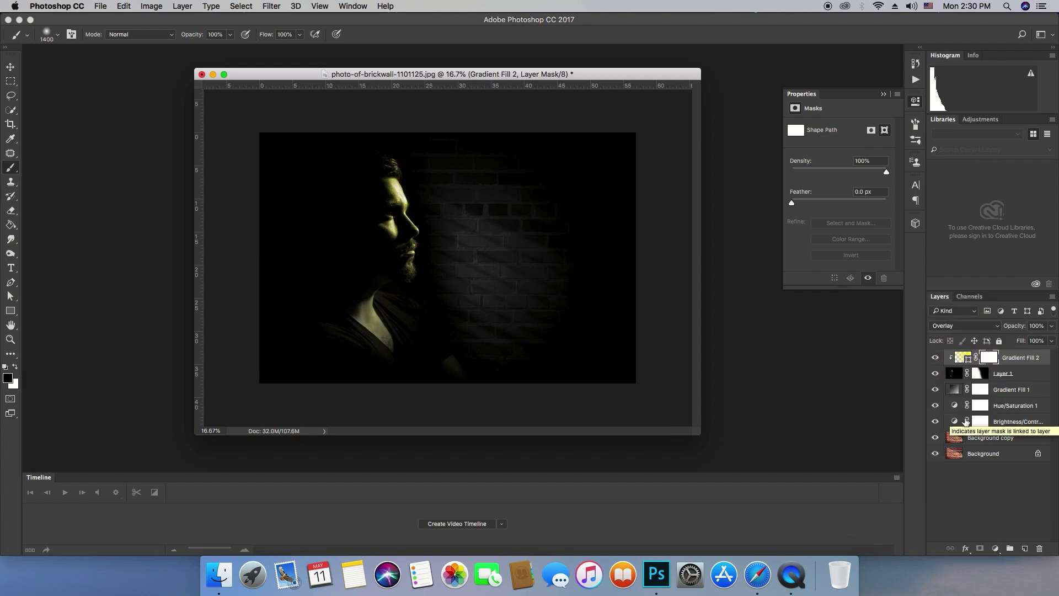
{"action": "left_click", "coordinate": [999, 329]}
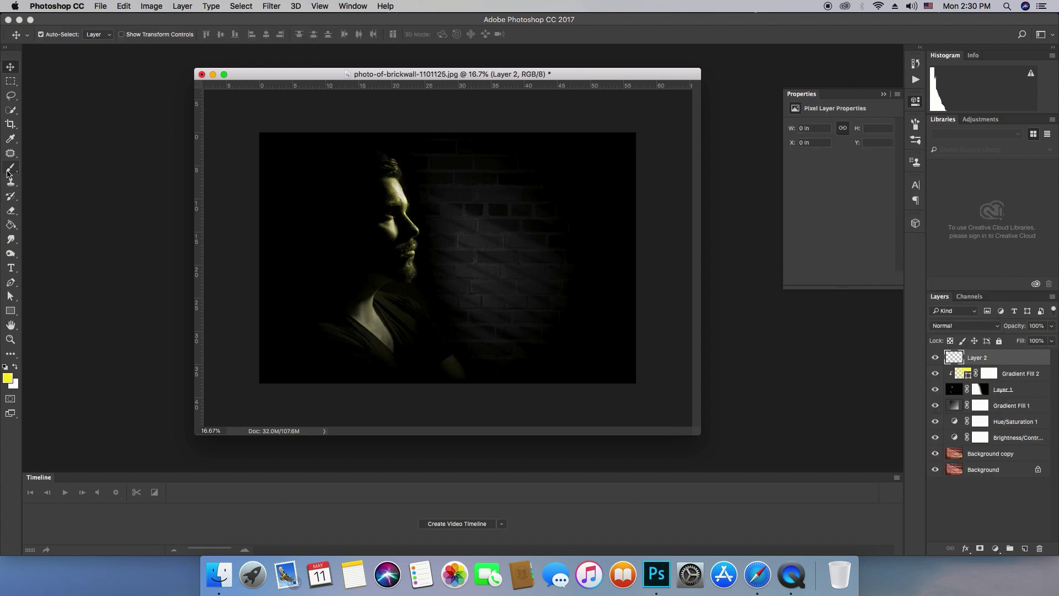
Step: Write the yellow text 'Pixeladd' on the brick wall beside the face
{"action": "left_click", "coordinate": [11, 267]}
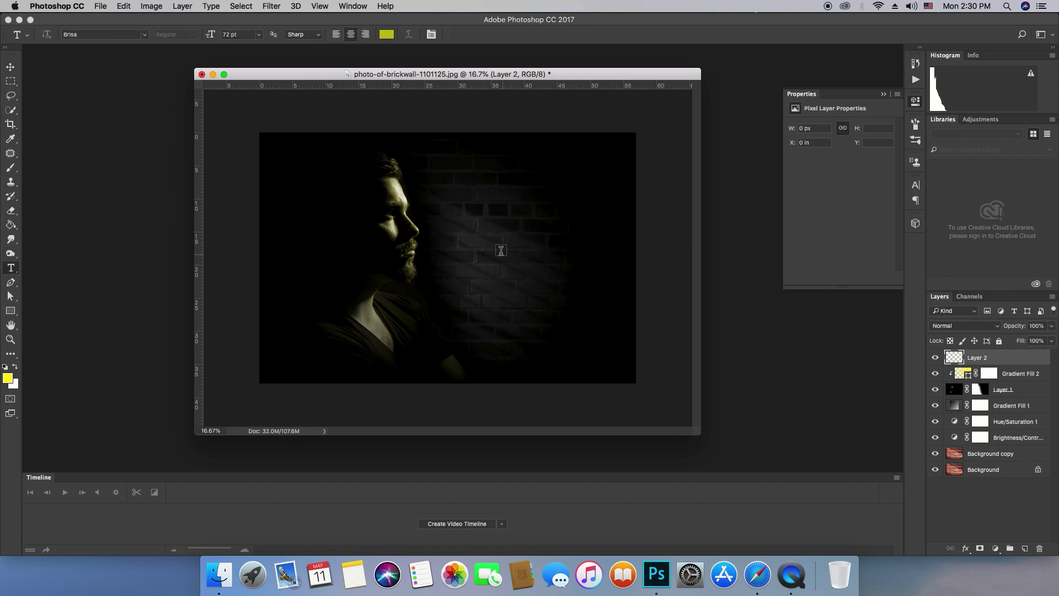
{"action": "left_click", "coordinate": [483, 246]}
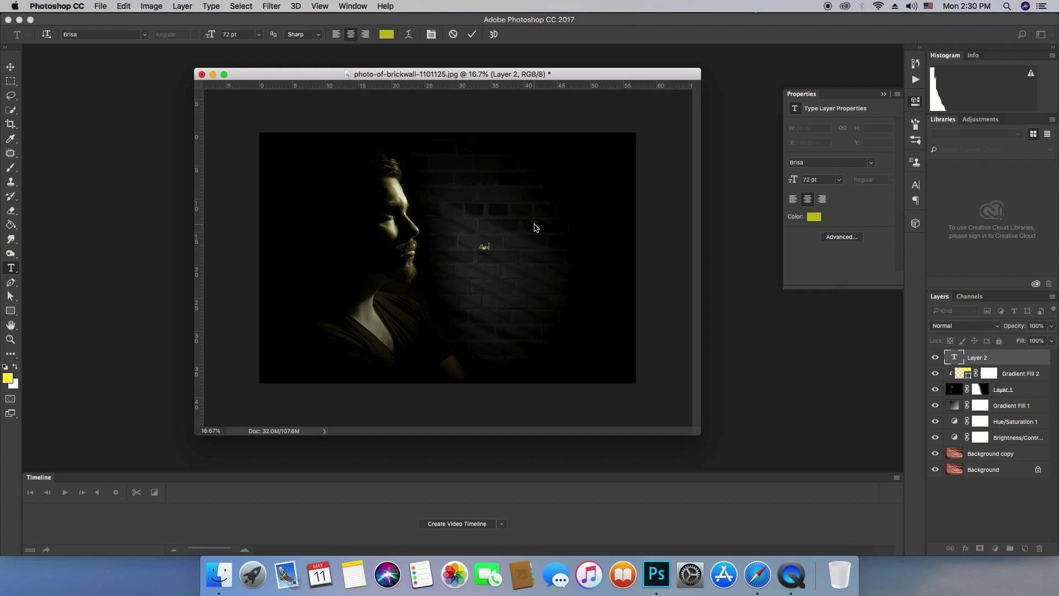
{"action": "type", "text": "ladd"}
{"action": "left_click", "coordinate": [10, 66]}
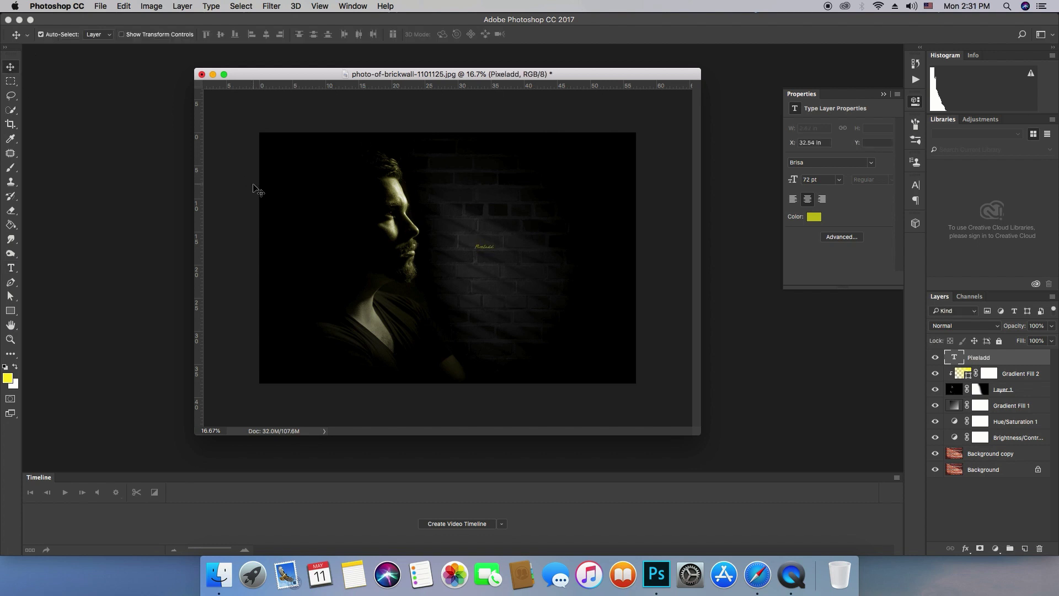
Step: Enlarge the Pixeladd text to about 1015%, reposition it, and add Bevel & Emboss
{"action": "key", "text": "ctrl+t"}
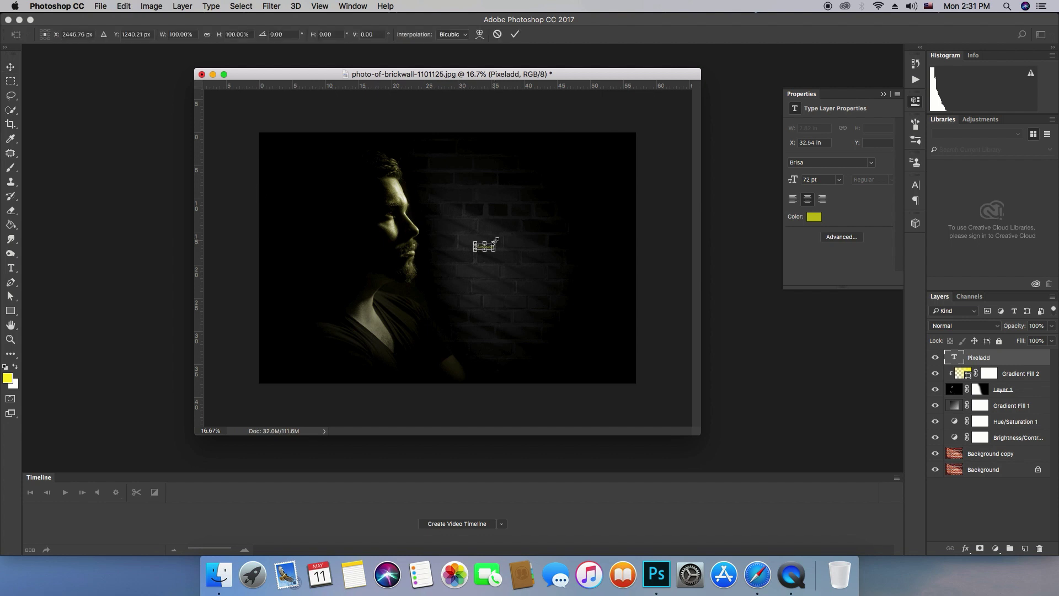
{"action": "left_click_drag", "start_coordinate": [496, 239], "coordinate": [640, 187]}
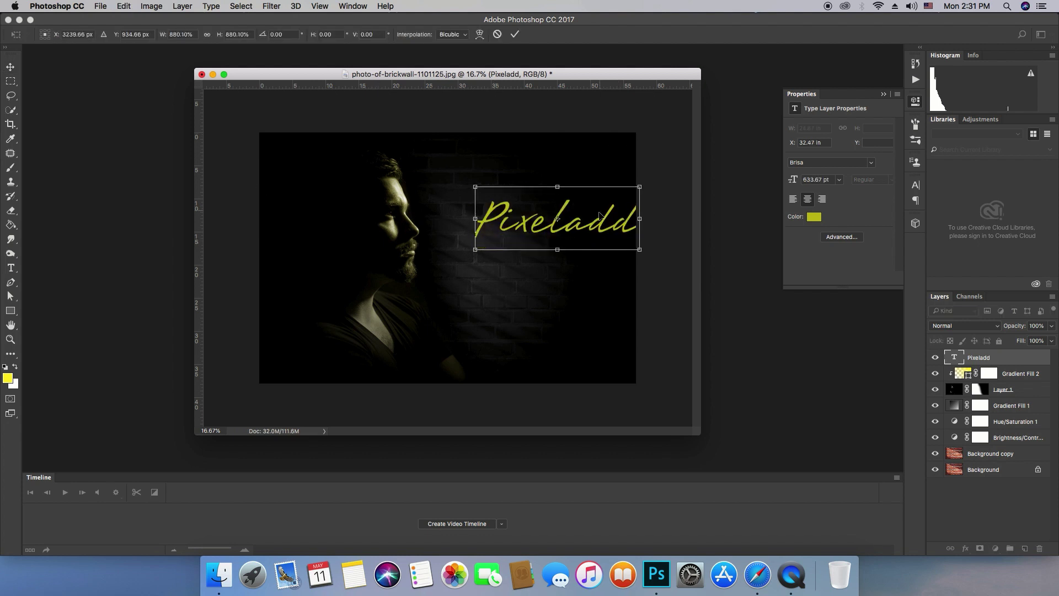
{"action": "left_click_drag", "start_coordinate": [599, 215], "coordinate": [558, 202]}
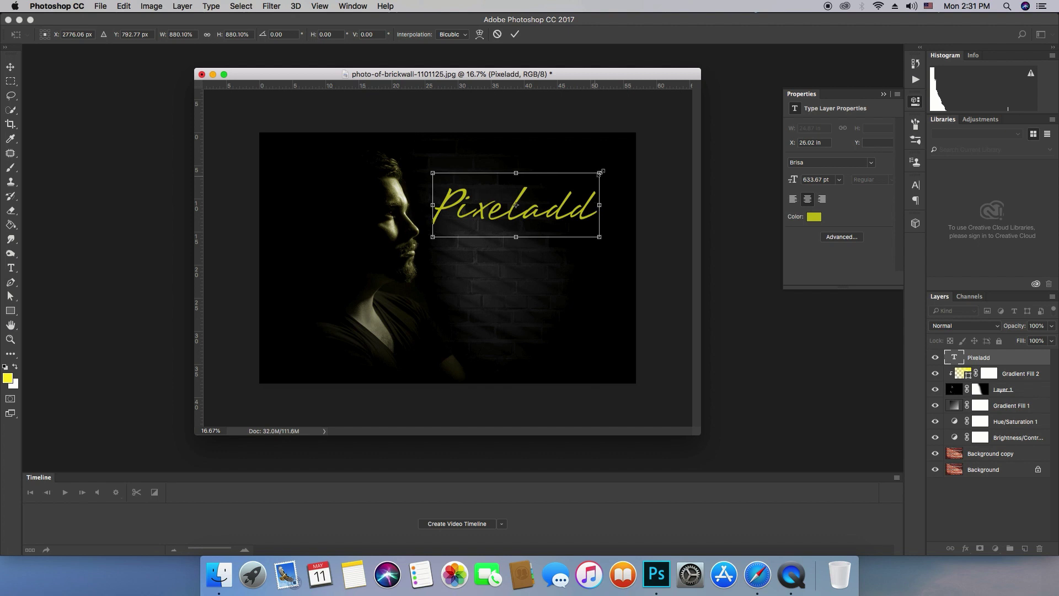
{"action": "left_click_drag", "start_coordinate": [600, 173], "coordinate": [619, 161]}
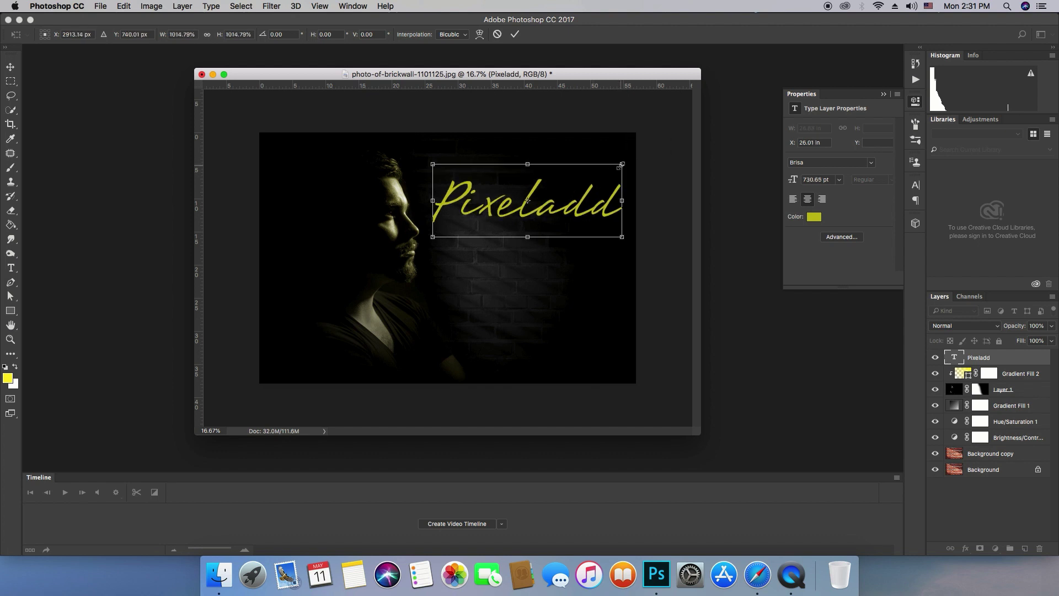
{"action": "left_click", "coordinate": [966, 548]}
{"action": "left_click", "coordinate": [1003, 445]}
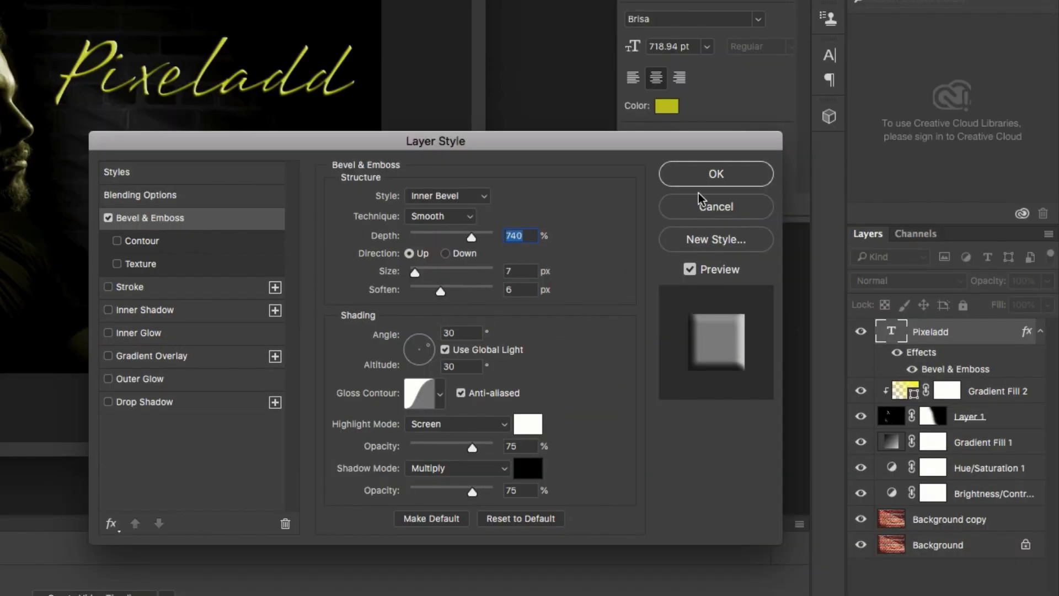
Step: Add an orange Outer Glow to Pixeladd at 100% opacity and 18 px size
{"action": "left_click", "coordinate": [705, 183]}
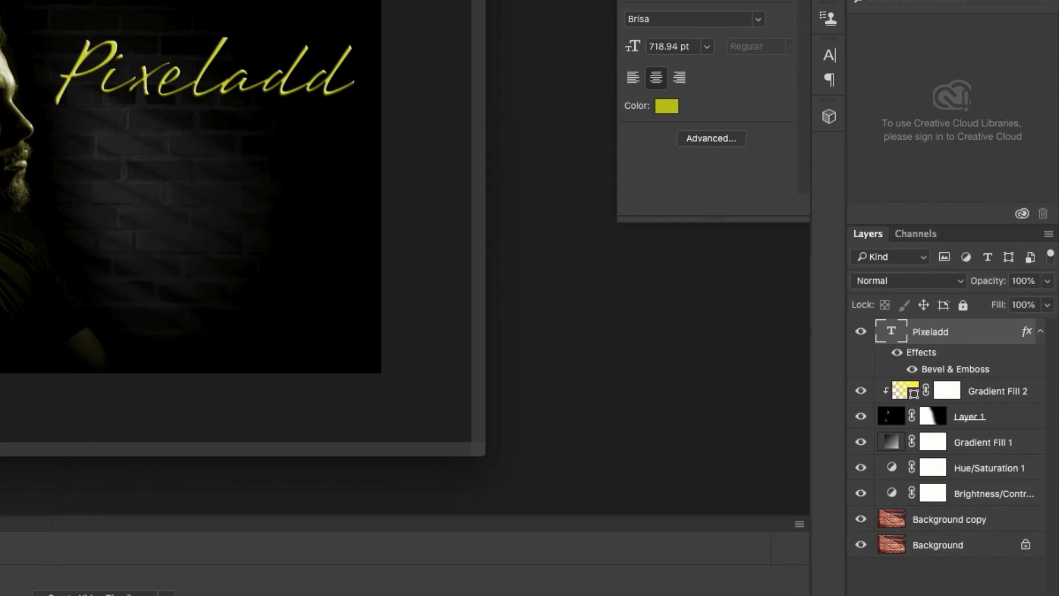
{"action": "left_click", "coordinate": [905, 595]}
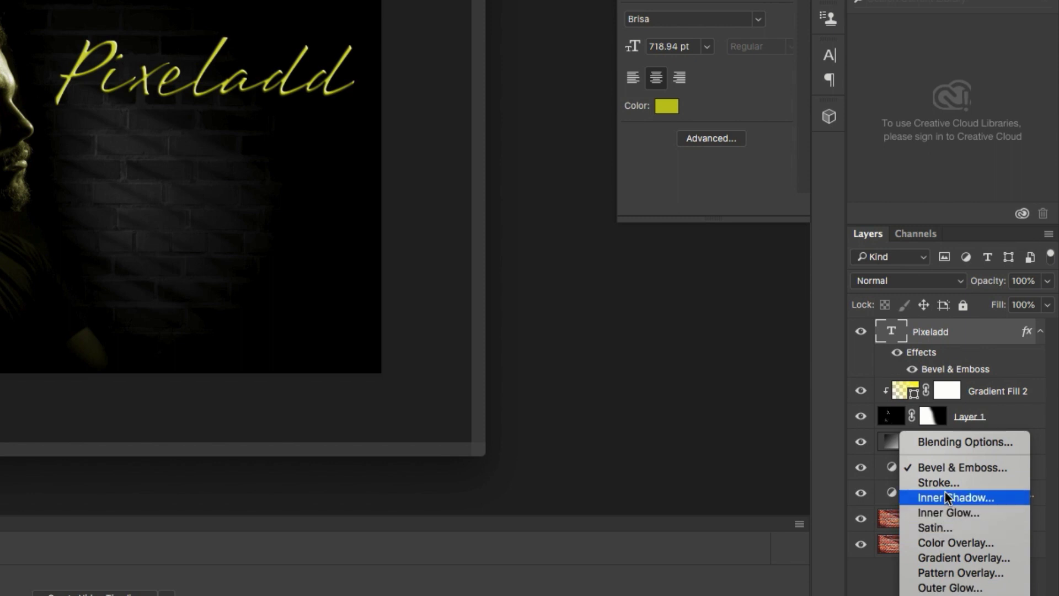
{"action": "left_click", "coordinate": [951, 588]}
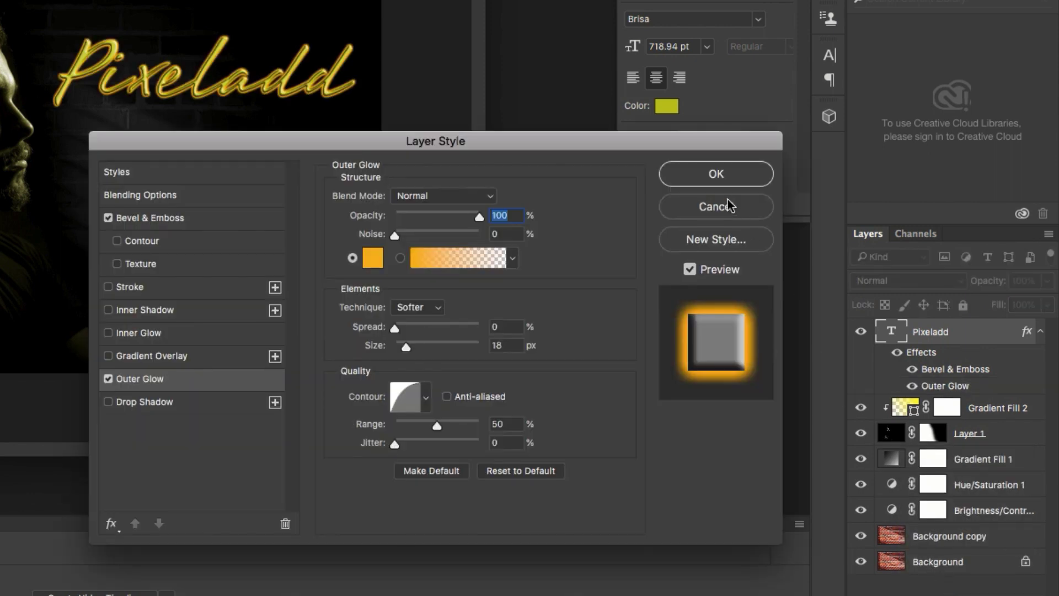
{"action": "left_click", "coordinate": [715, 176]}
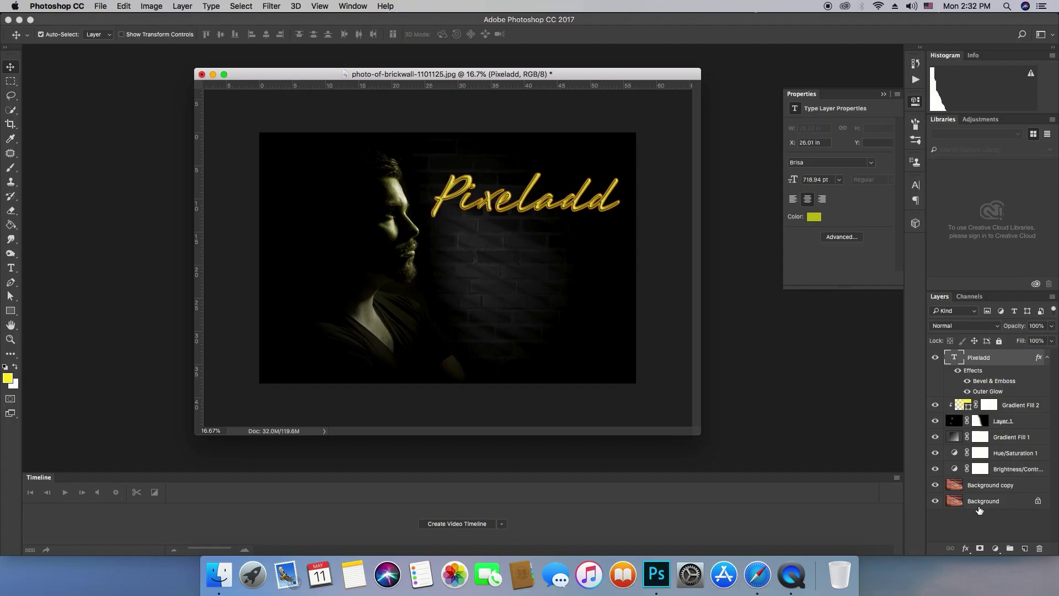
{"action": "left_click", "coordinate": [966, 549]}
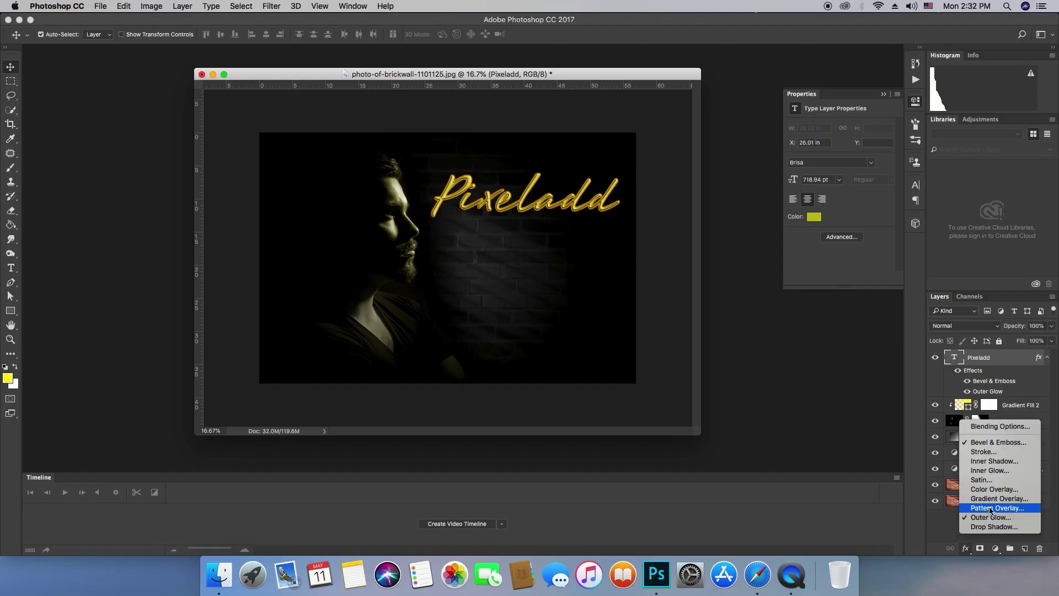
Step: Add an Inner Glow to the Pixeladd text in white and adjust its opacity
{"action": "left_click", "coordinate": [986, 472]}
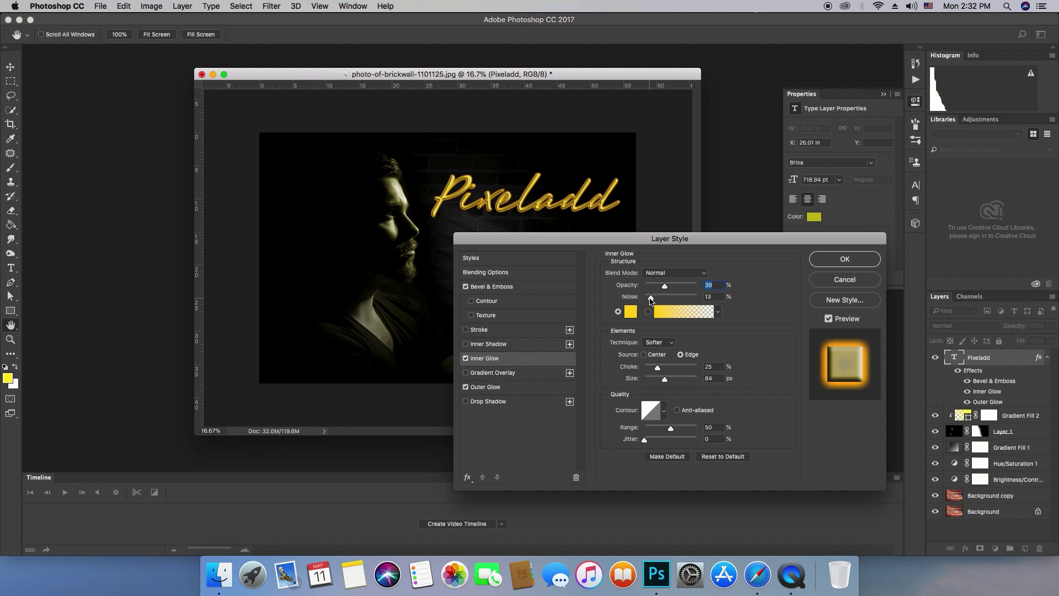
{"action": "mouse_move", "coordinate": [664, 286]}
{"action": "left_mouse_down"}
{"action": "mouse_move", "coordinate": [674, 284]}
{"action": "mouse_move", "coordinate": [639, 284]}
{"action": "left_mouse_up"}
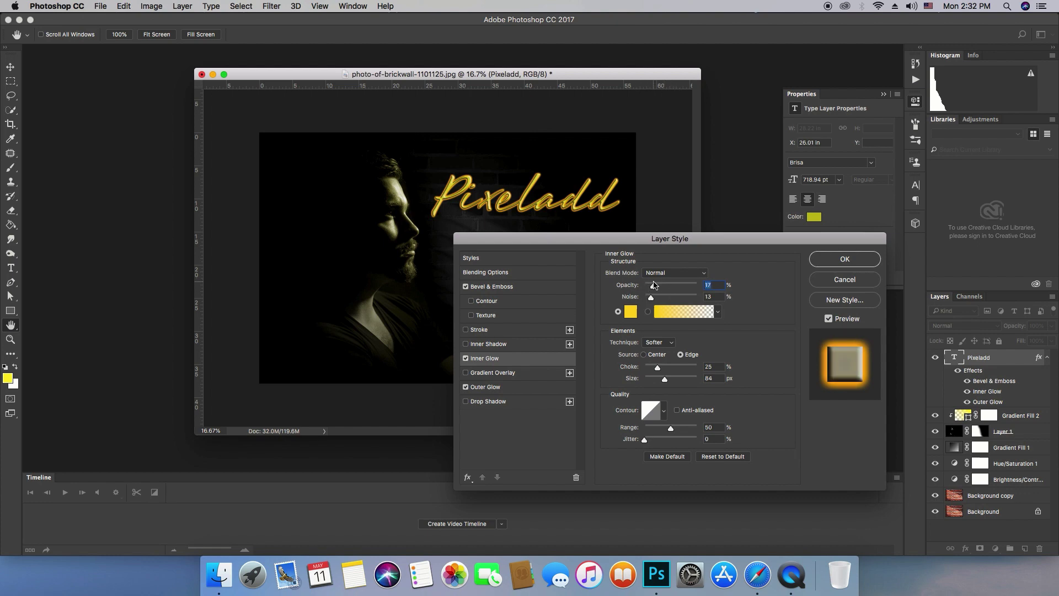
{"action": "left_click", "coordinate": [631, 312]}
{"action": "left_click", "coordinate": [589, 148]}
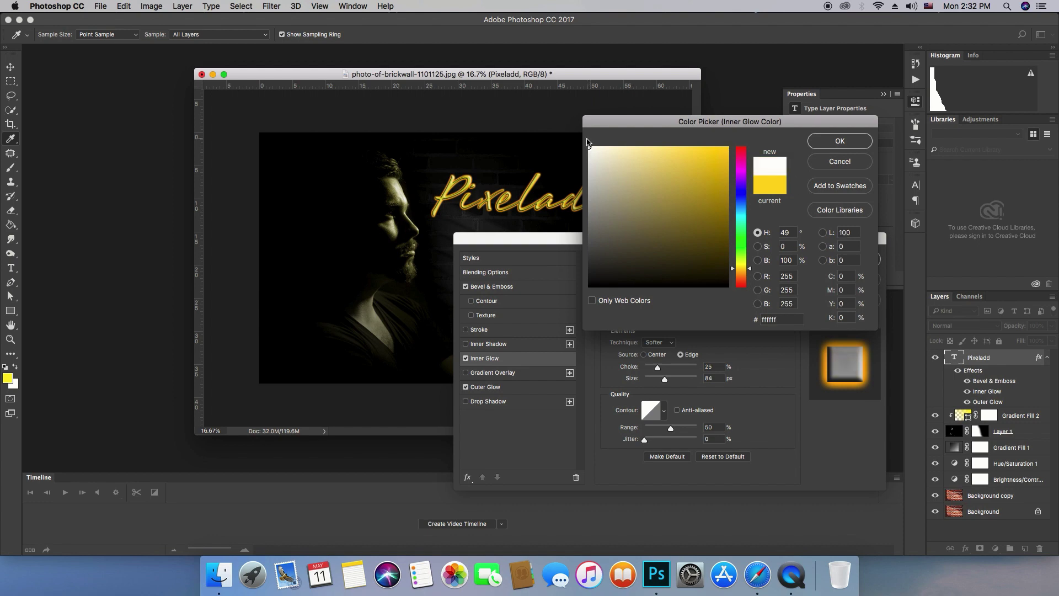
{"action": "left_click", "coordinate": [853, 143]}
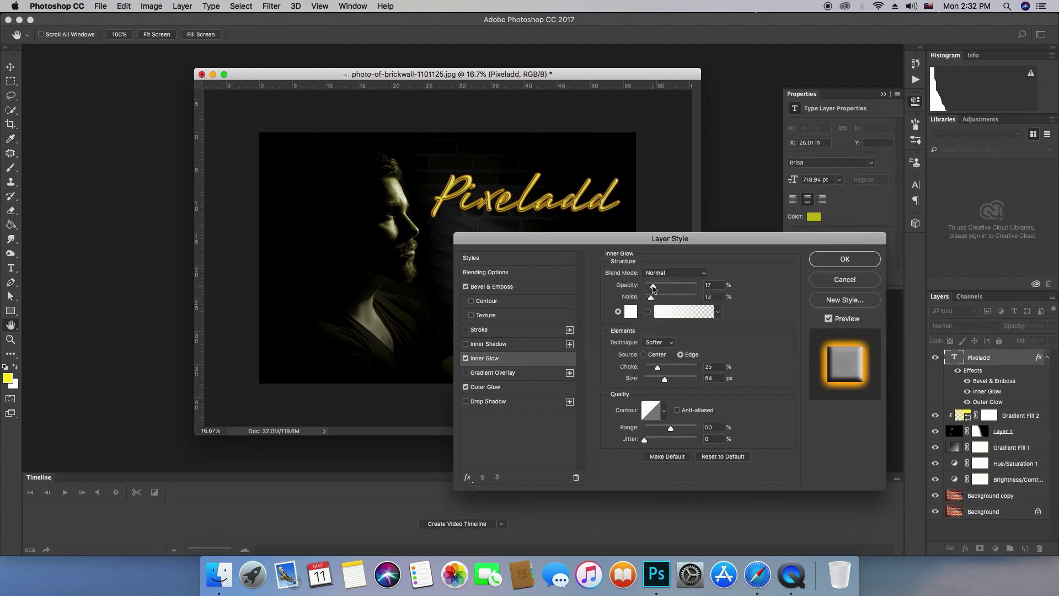
{"action": "mouse_move", "coordinate": [645, 285]}
{"action": "left_mouse_down"}
{"action": "mouse_move", "coordinate": [685, 285]}
{"action": "mouse_move", "coordinate": [637, 277]}
{"action": "mouse_move", "coordinate": [701, 282]}
{"action": "mouse_move", "coordinate": [664, 282]}
{"action": "left_mouse_up"}
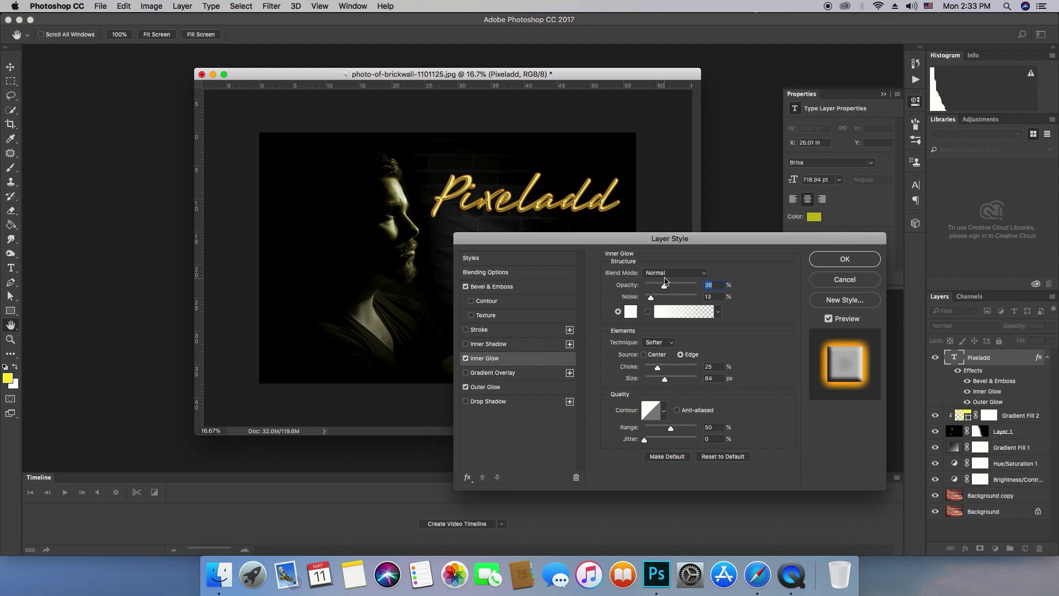
Step: Preview several inner glow contour presets and settle on the cone-shaped contour
{"action": "left_click", "coordinate": [666, 414]}
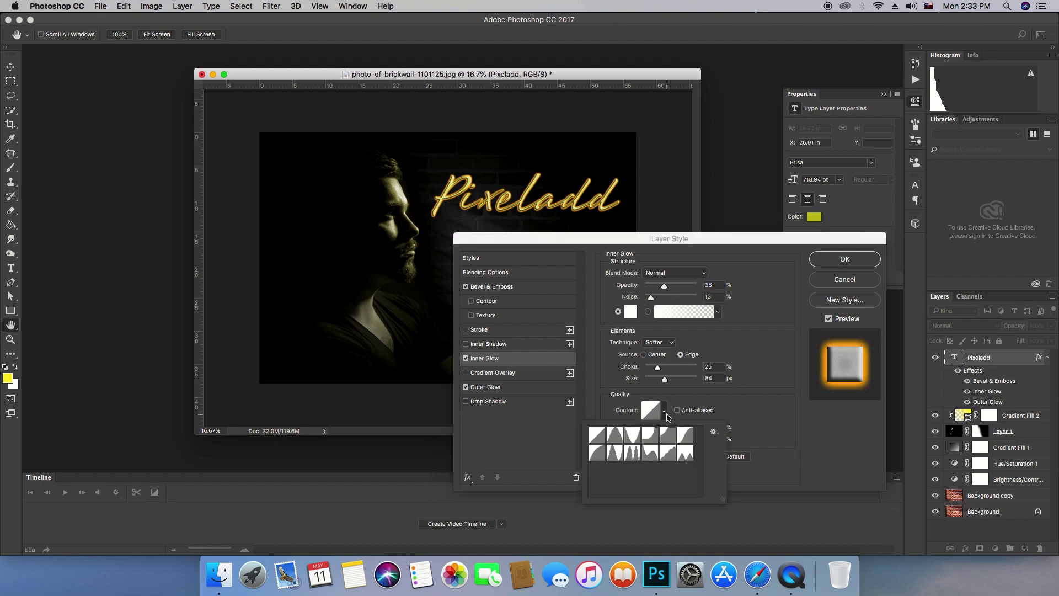
{"action": "left_click", "coordinate": [634, 454]}
{"action": "left_click", "coordinate": [619, 453]}
{"action": "left_click", "coordinate": [618, 441]}
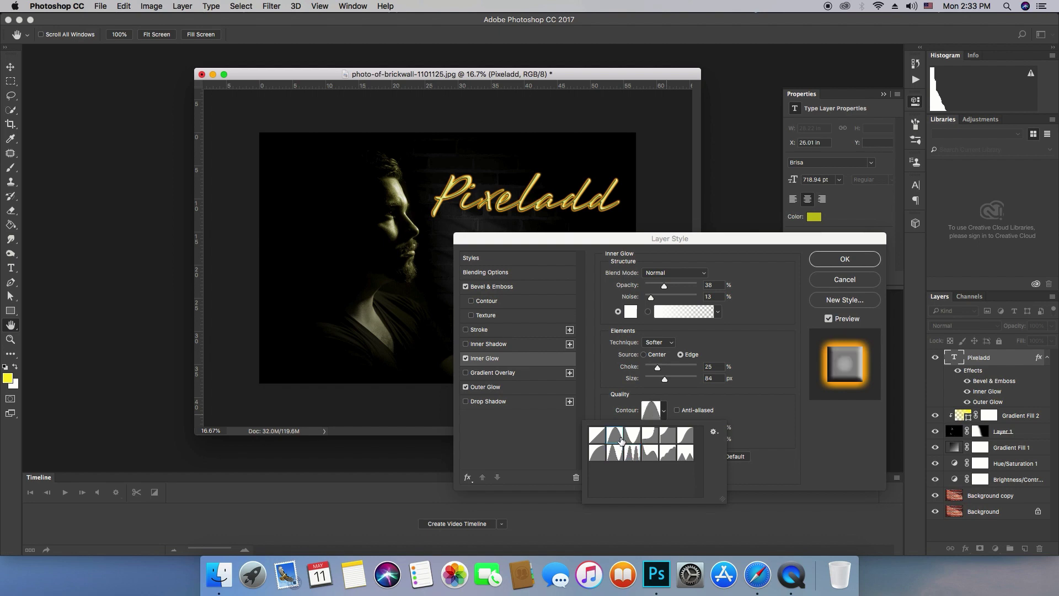
{"action": "left_click", "coordinate": [620, 453]}
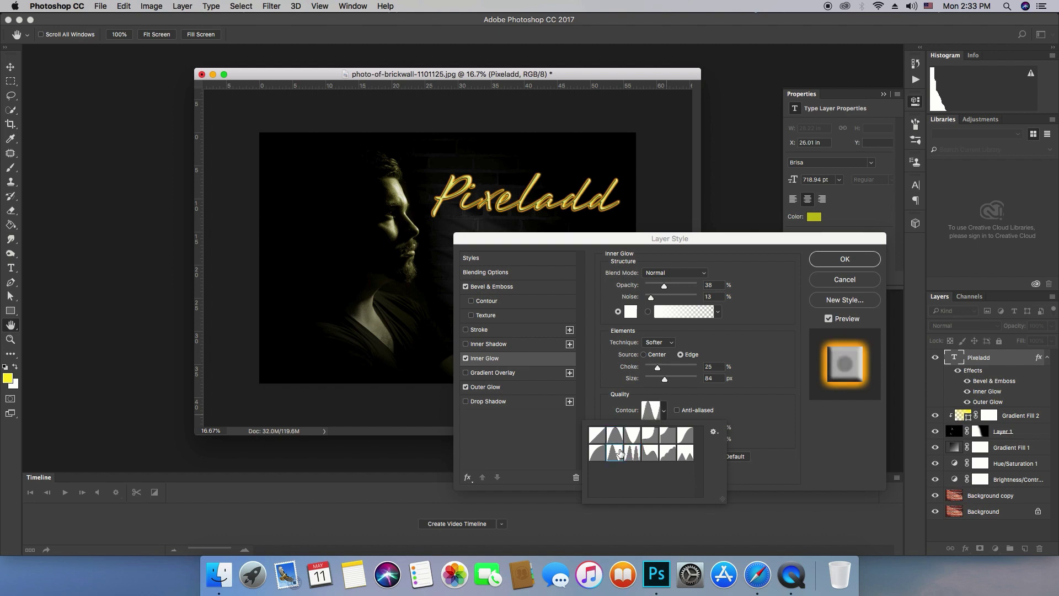
{"action": "left_click", "coordinate": [650, 453]}
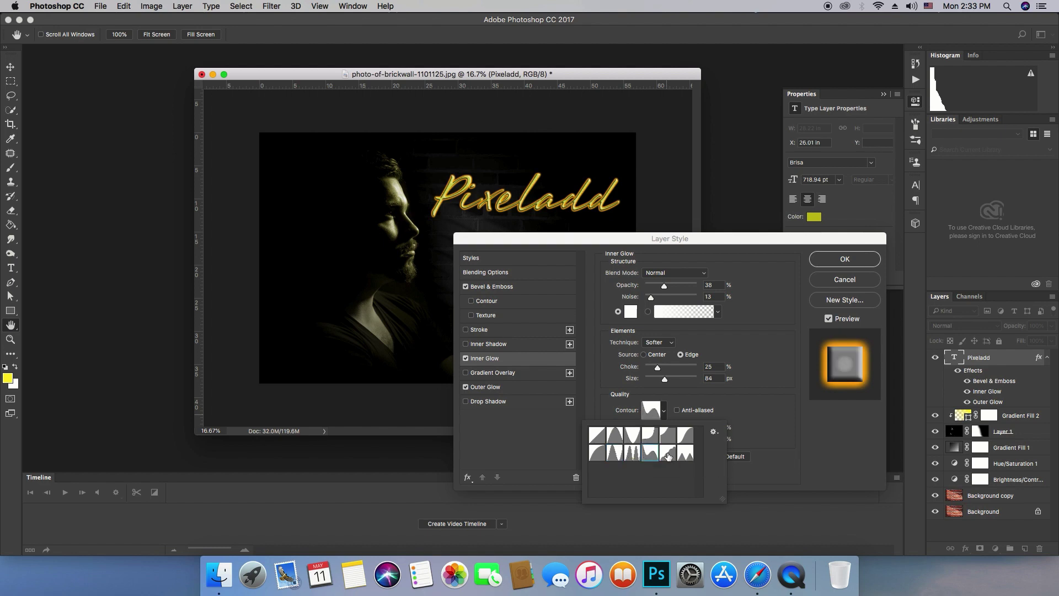
{"action": "left_click", "coordinate": [668, 453]}
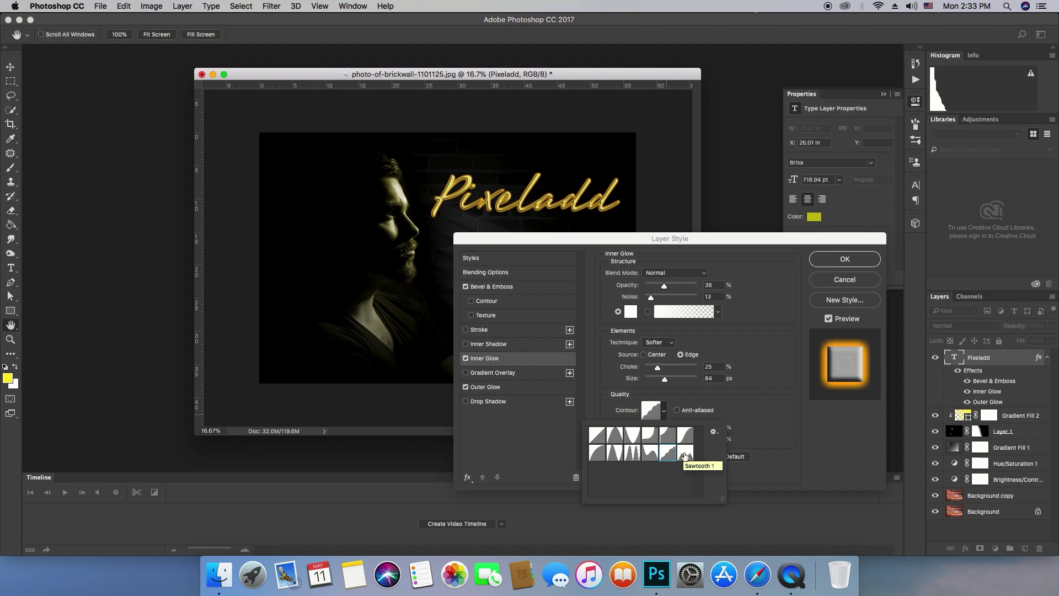
{"action": "left_click", "coordinate": [684, 454]}
{"action": "left_click", "coordinate": [614, 436]}
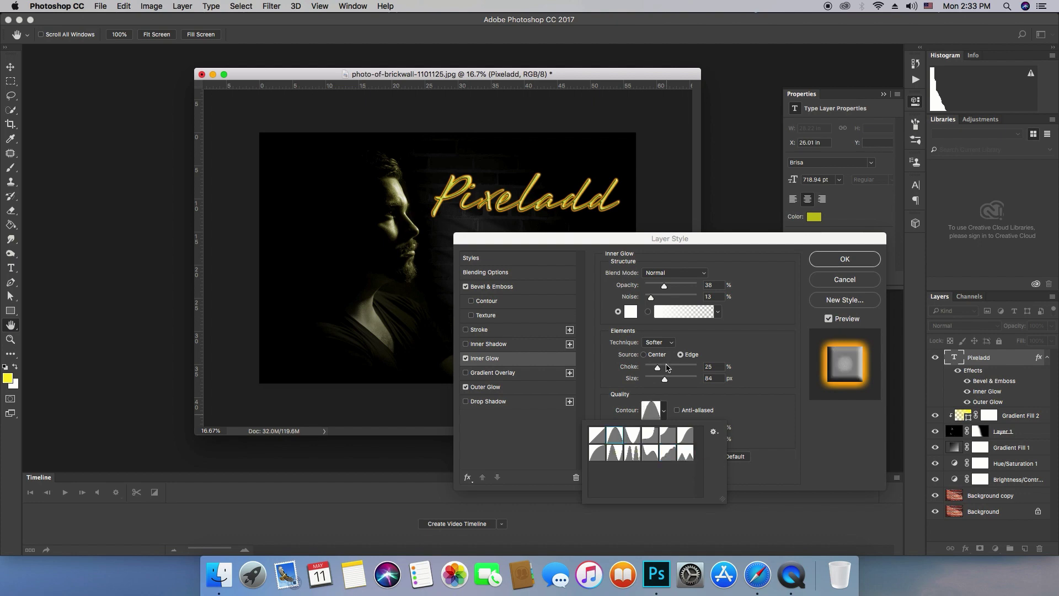
Step: Try a darker glow colour, return to white, lower the opacity slightly, and apply the inner glow
{"action": "left_click", "coordinate": [635, 315]}
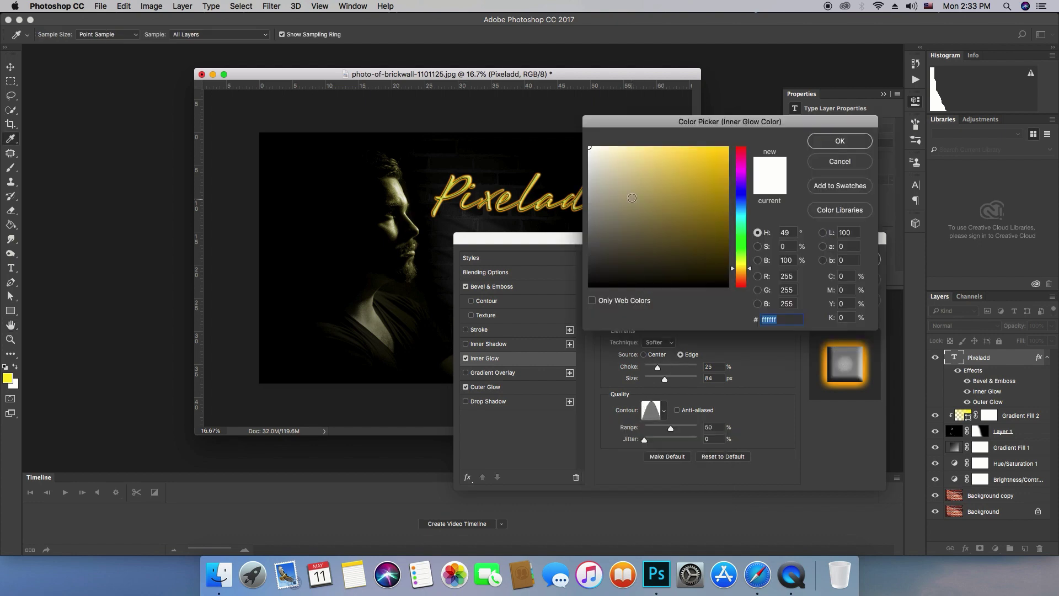
{"action": "left_click", "coordinate": [638, 176]}
{"action": "mouse_move", "coordinate": [637, 176]}
{"action": "left_mouse_down"}
{"action": "mouse_move", "coordinate": [711, 247]}
{"action": "mouse_move", "coordinate": [728, 249]}
{"action": "left_mouse_up"}
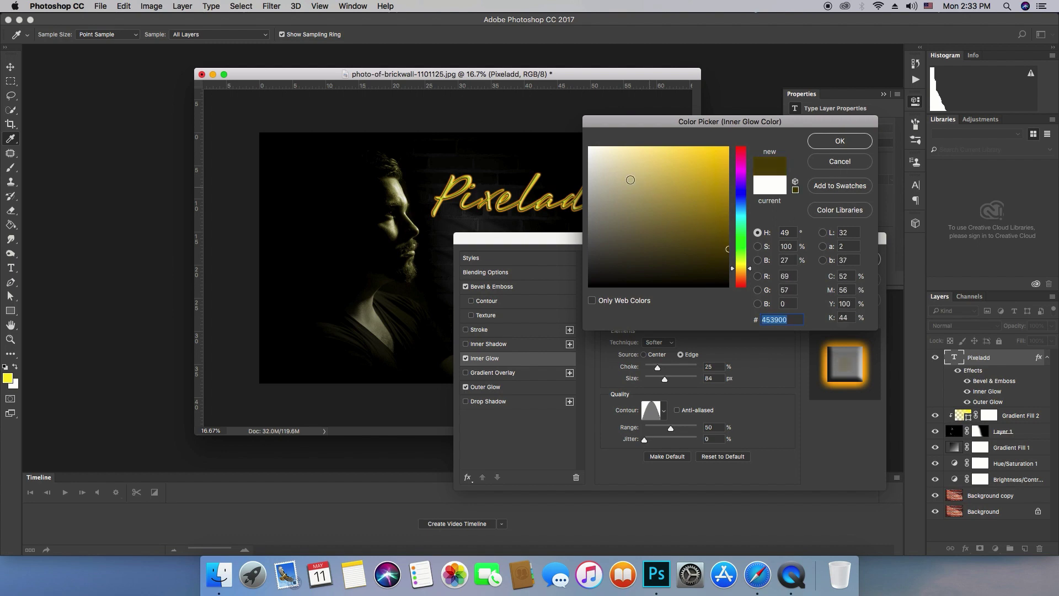
{"action": "left_click_drag", "start_coordinate": [599, 164], "coordinate": [594, 143]}
{"action": "left_click", "coordinate": [839, 140]}
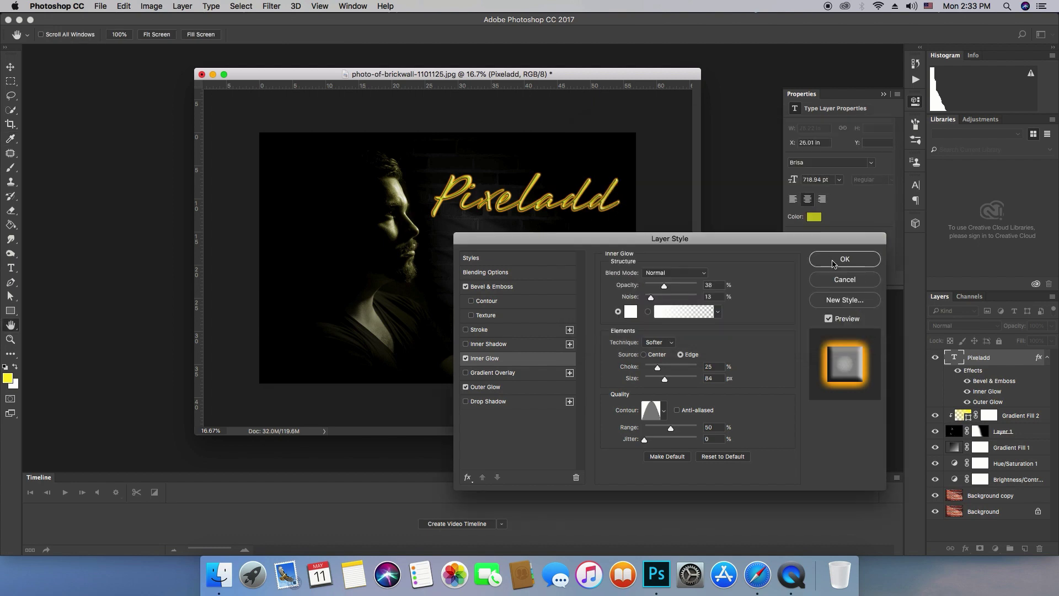
{"action": "mouse_move", "coordinate": [664, 286]}
{"action": "left_mouse_down"}
{"action": "mouse_move", "coordinate": [625, 284]}
{"action": "mouse_move", "coordinate": [658, 290]}
{"action": "left_mouse_up"}
{"action": "left_click", "coordinate": [837, 267]}
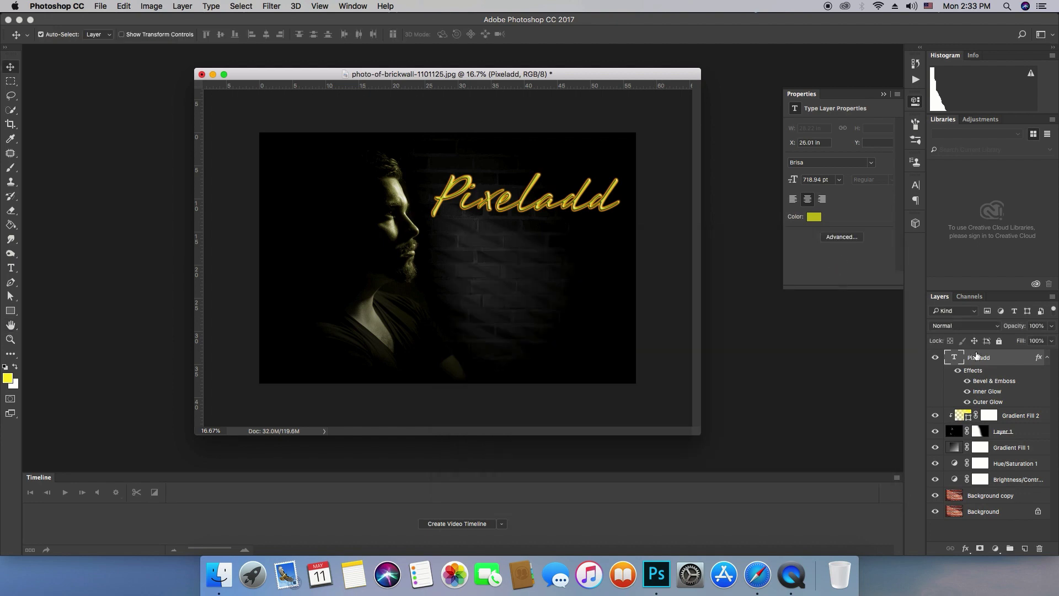
Step: Add a new layer above Gradient Fill 2 and paint large soft yellow dabs behind Pixeladd
{"action": "left_click", "coordinate": [1016, 420]}
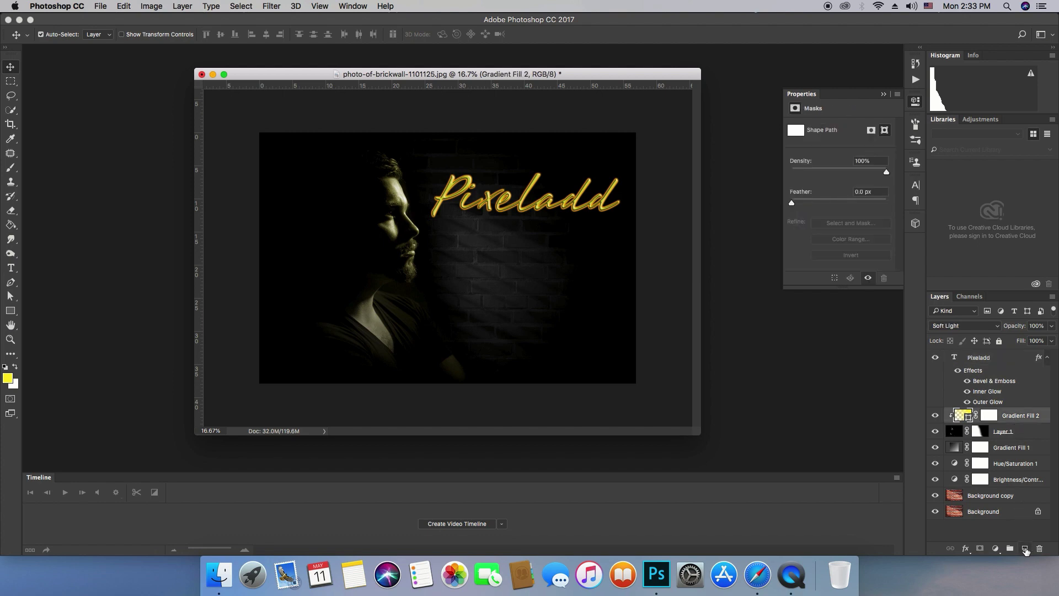
{"action": "left_click", "coordinate": [1025, 549]}
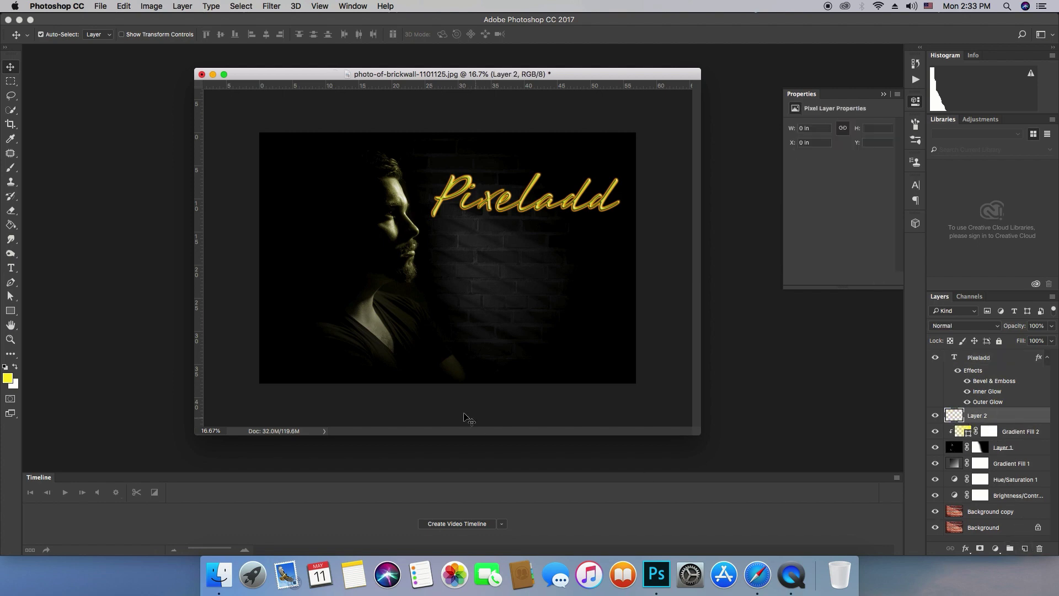
{"action": "left_click", "coordinate": [10, 167]}
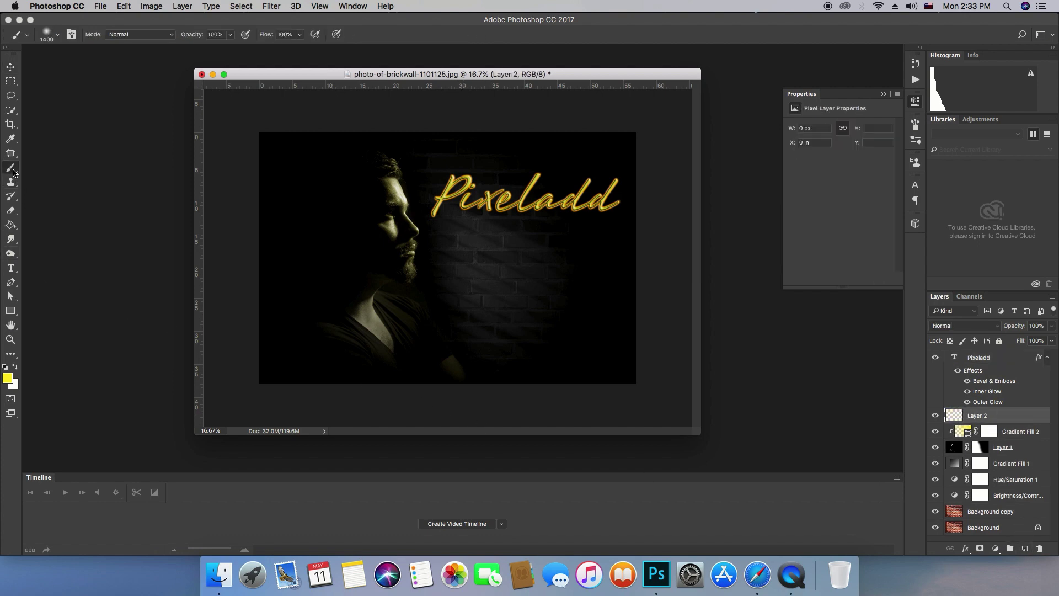
{"action": "left_click", "coordinate": [472, 192]}
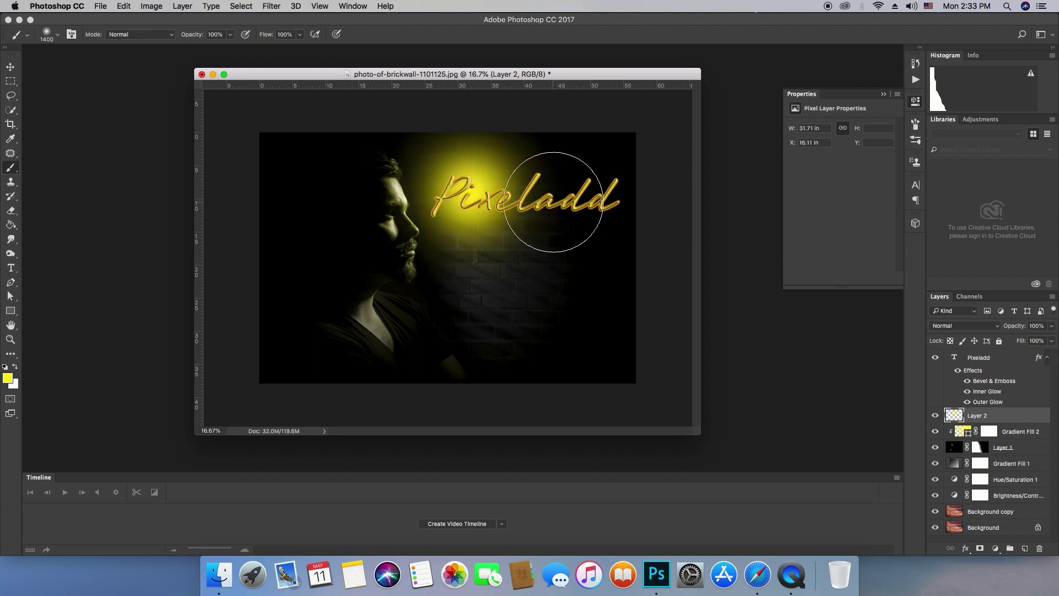
{"action": "left_click", "coordinate": [577, 197]}
{"action": "left_click", "coordinate": [576, 202]}
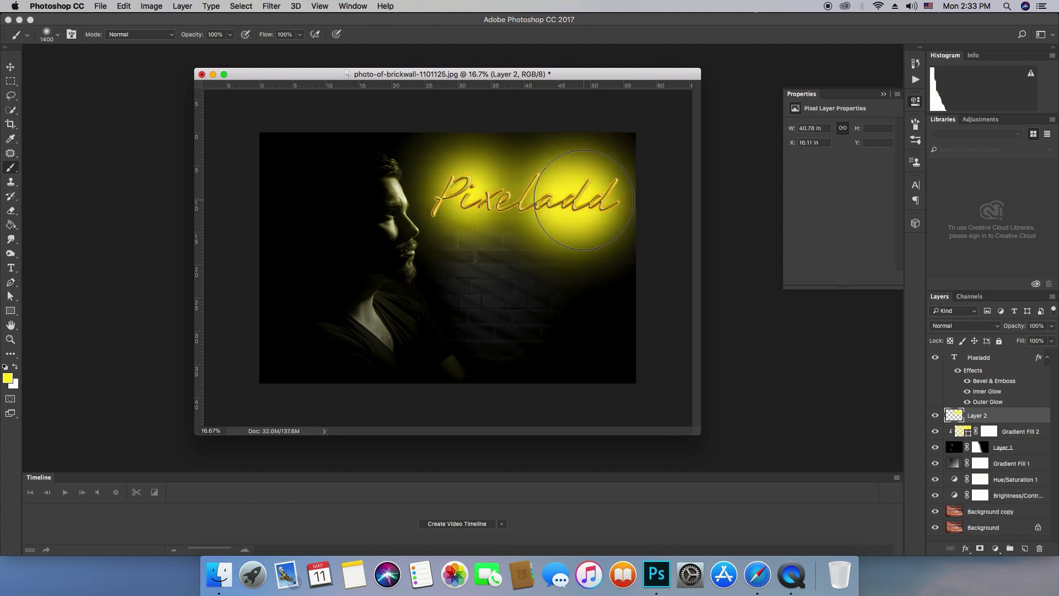
{"action": "left_click", "coordinate": [522, 198]}
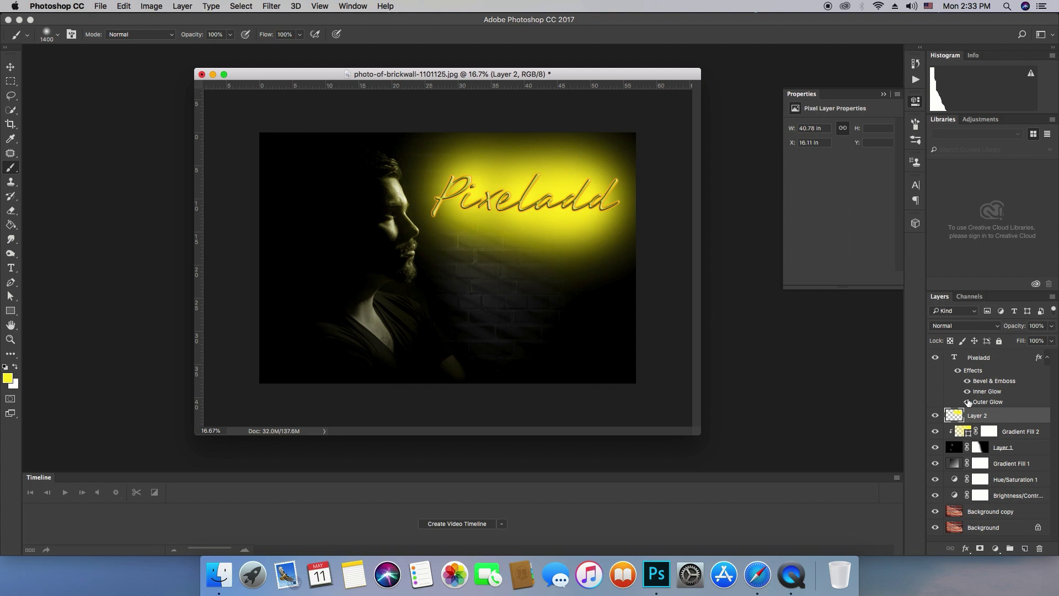
Step: Set Layer 2's blend mode to Soft Light after trying Screen
{"action": "left_click", "coordinate": [989, 330]}
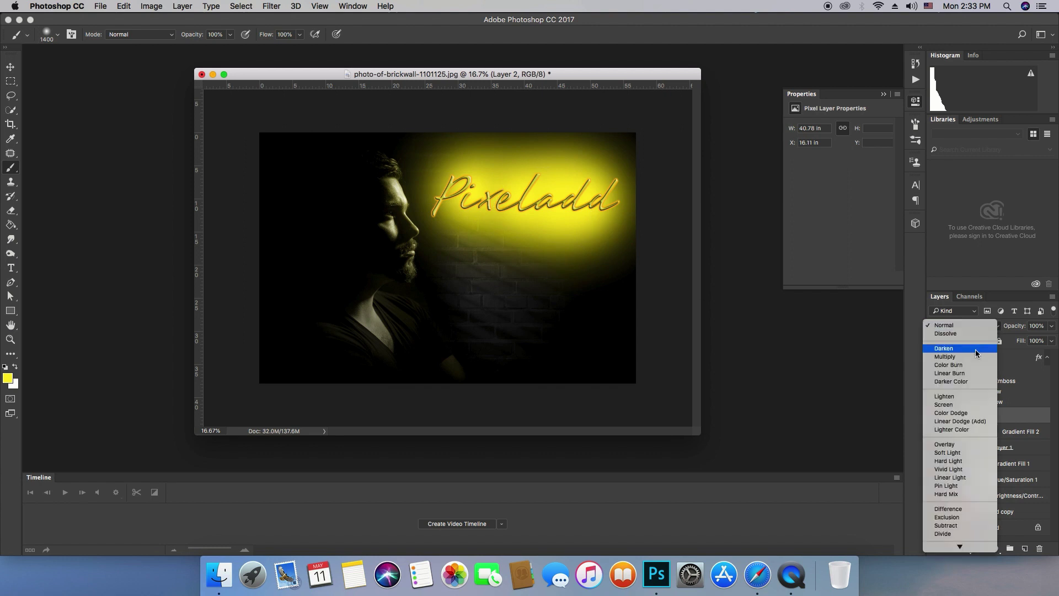
{"action": "left_click", "coordinate": [966, 406]}
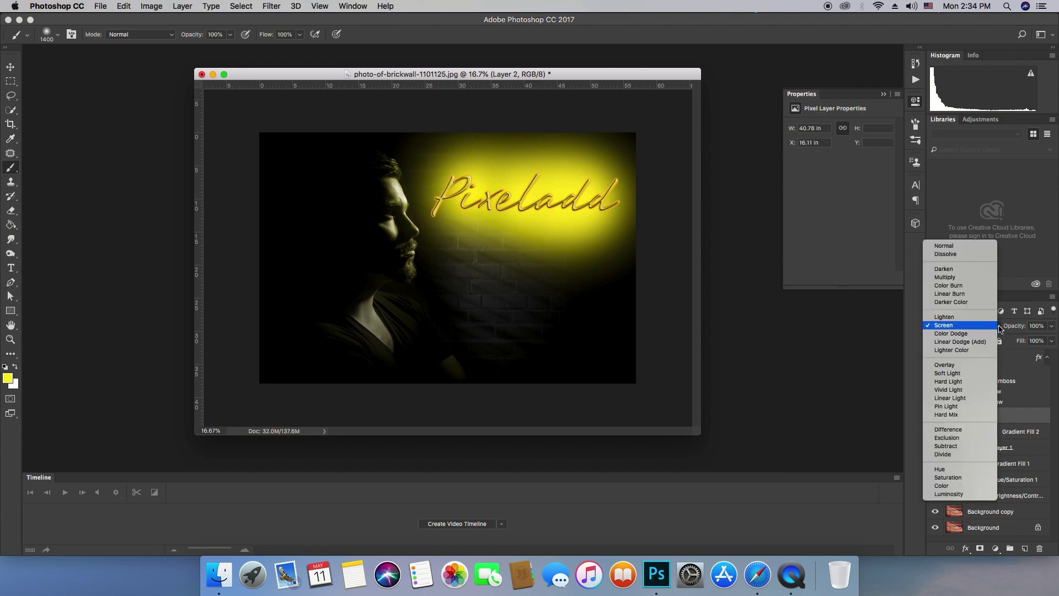
{"action": "left_click", "coordinate": [993, 326]}
{"action": "left_click", "coordinate": [970, 373]}
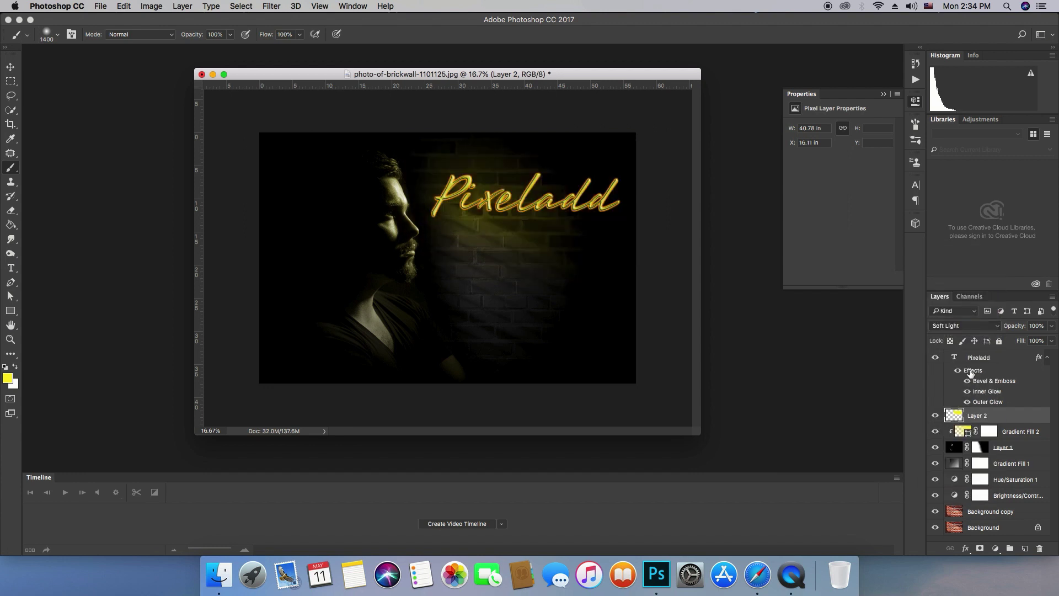
Step: Add a new Gradient Fill layer and recolour its left colour stop to violet #4801fb
{"action": "left_click", "coordinate": [996, 547]}
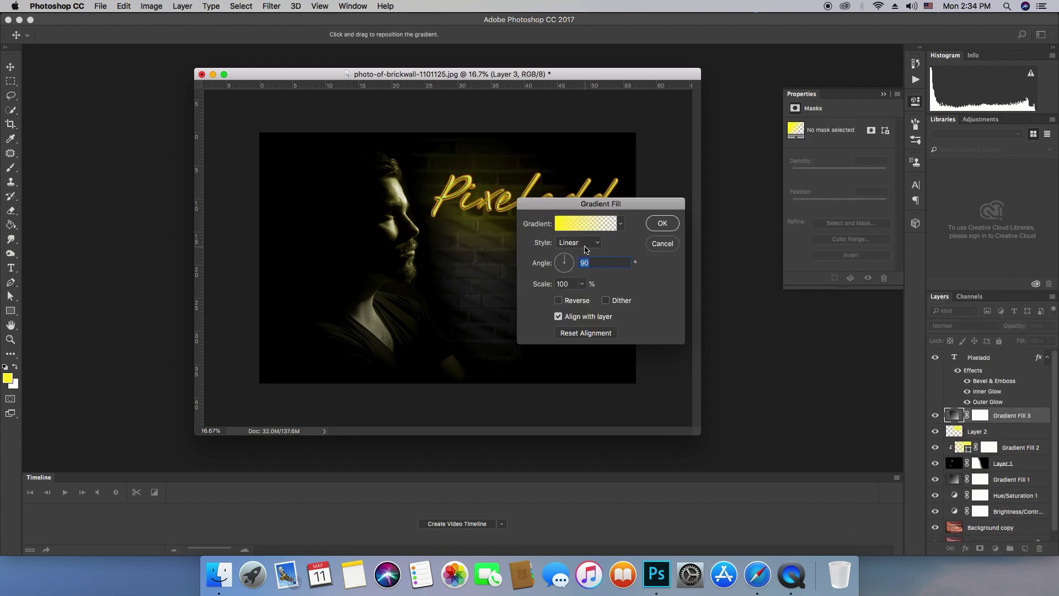
{"action": "left_click", "coordinate": [622, 226]}
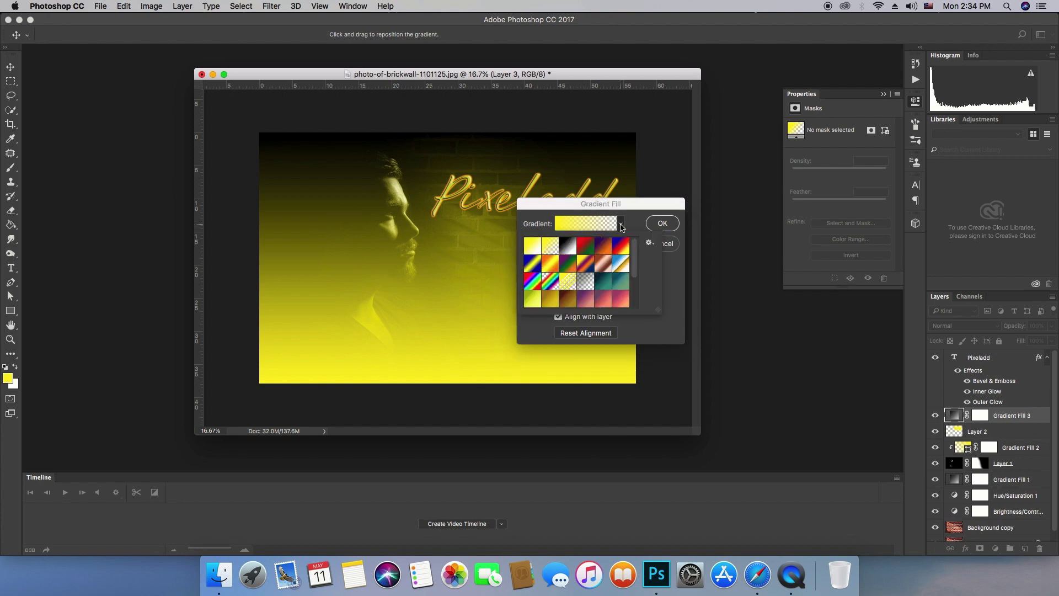
{"action": "left_click", "coordinate": [621, 225]}
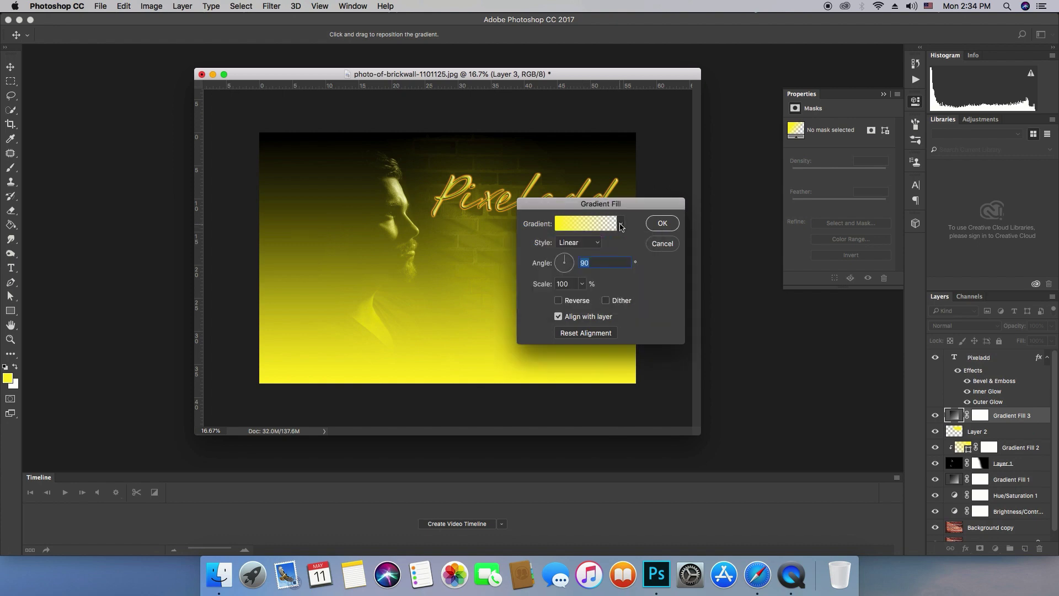
{"action": "left_click", "coordinate": [584, 229]}
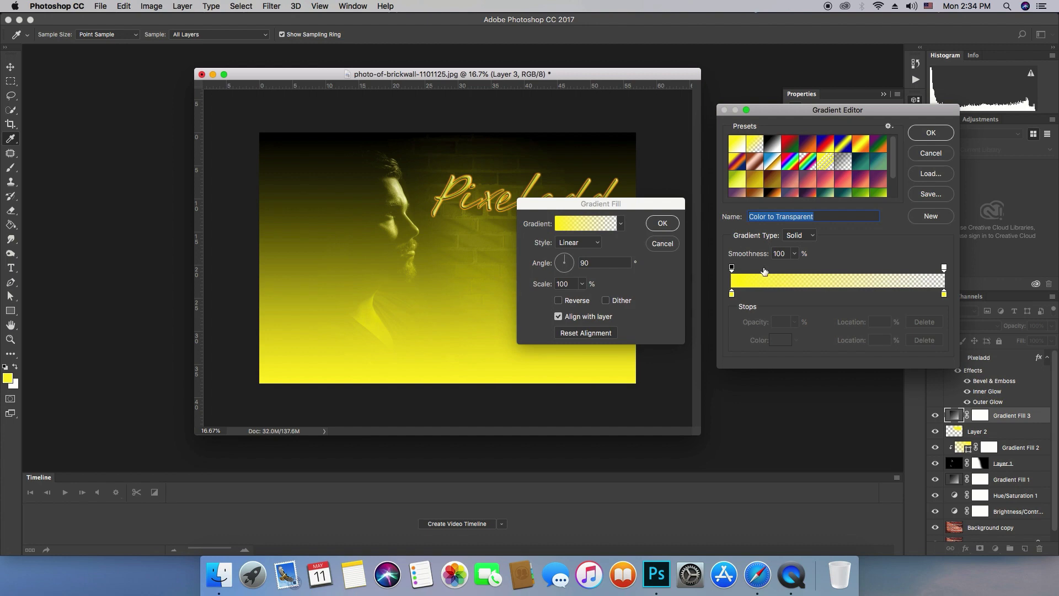
{"action": "left_click", "coordinate": [735, 296]}
{"action": "left_click", "coordinate": [779, 340]}
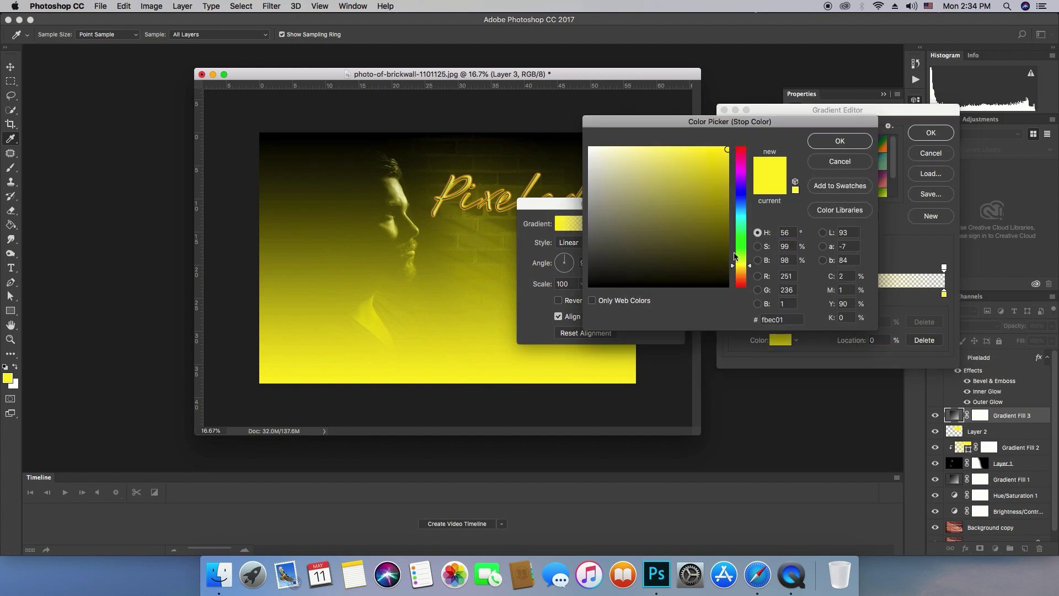
{"action": "left_click", "coordinate": [742, 194]}
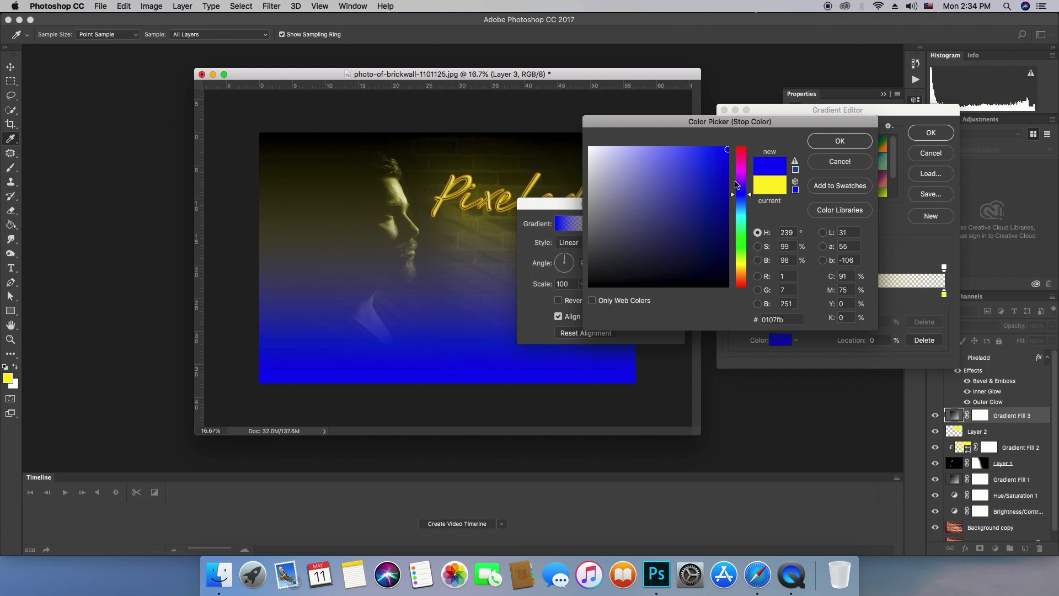
{"action": "left_click", "coordinate": [740, 187]}
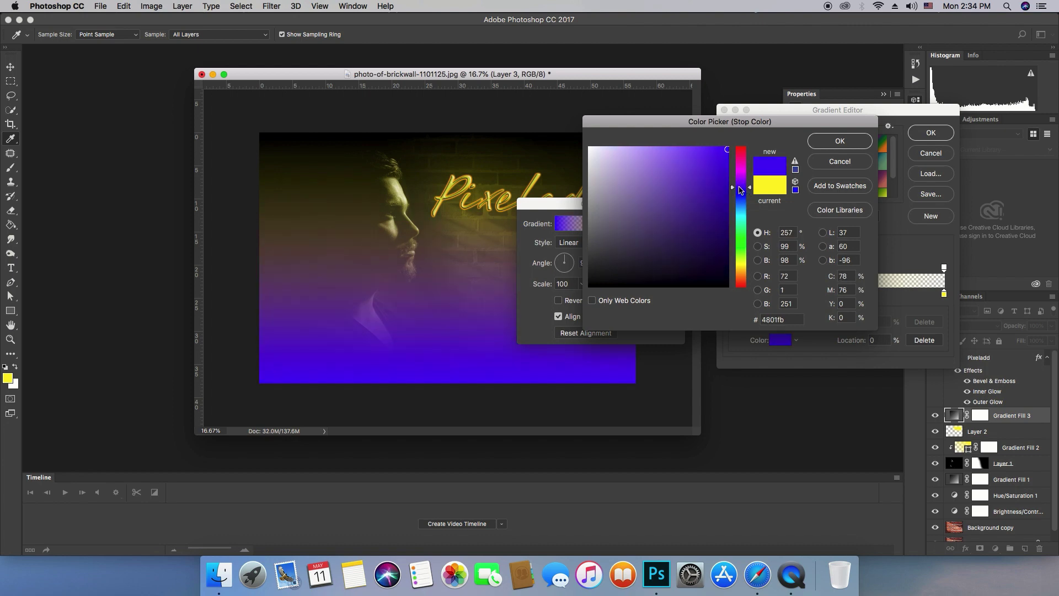
{"action": "left_click", "coordinate": [839, 144]}
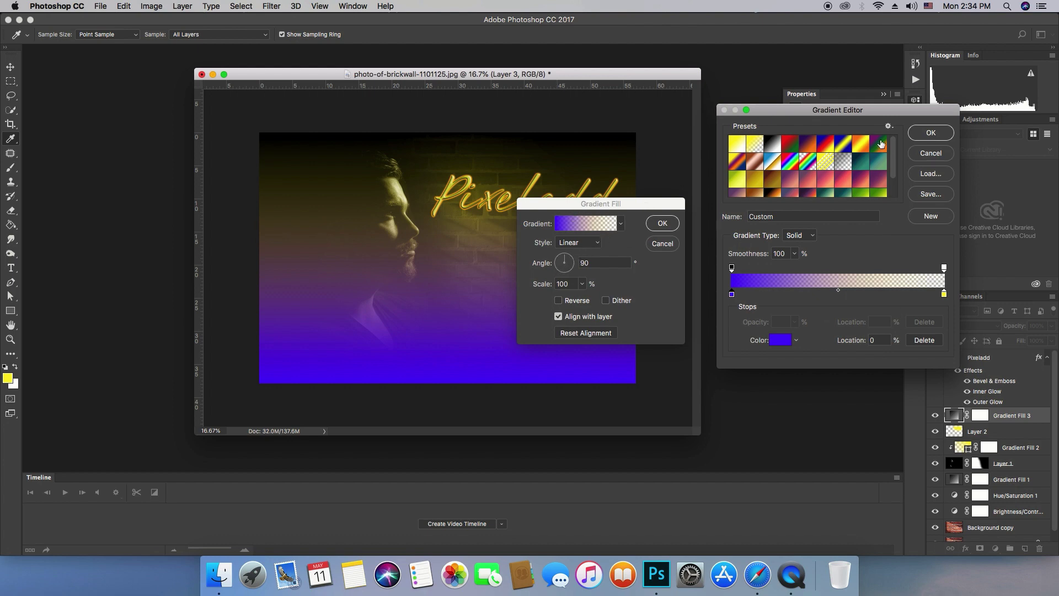
Step: Set the violet gradient angle to 0° and move its stops left so it fades out a third across
{"action": "left_click", "coordinate": [931, 132]}
{"action": "left_click_drag", "start_coordinate": [568, 257], "coordinate": [572, 265]}
{"action": "left_click", "coordinate": [584, 227]}
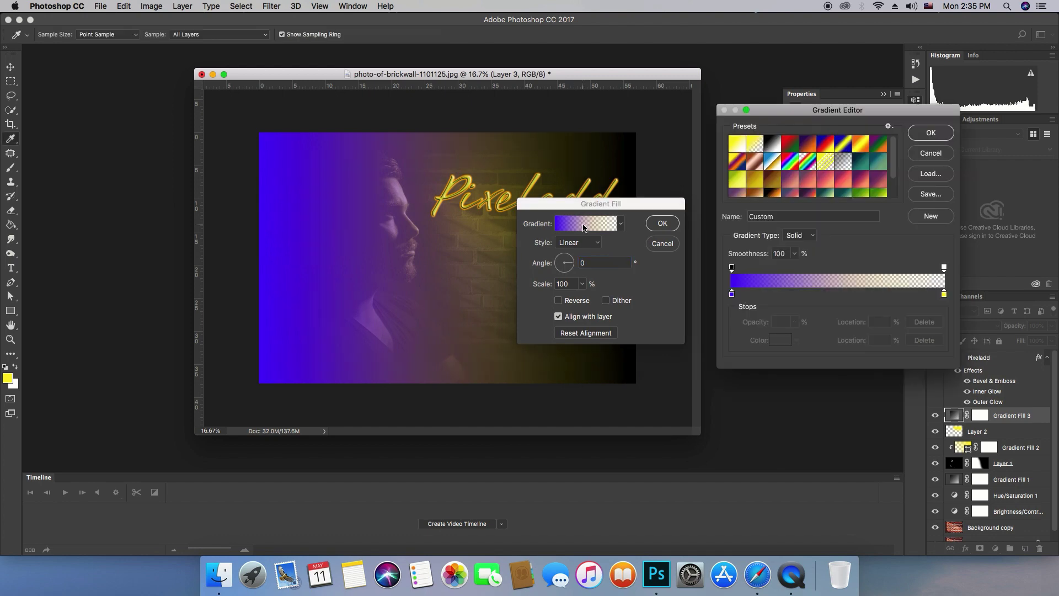
{"action": "left_click_drag", "start_coordinate": [944, 268], "coordinate": [825, 268]}
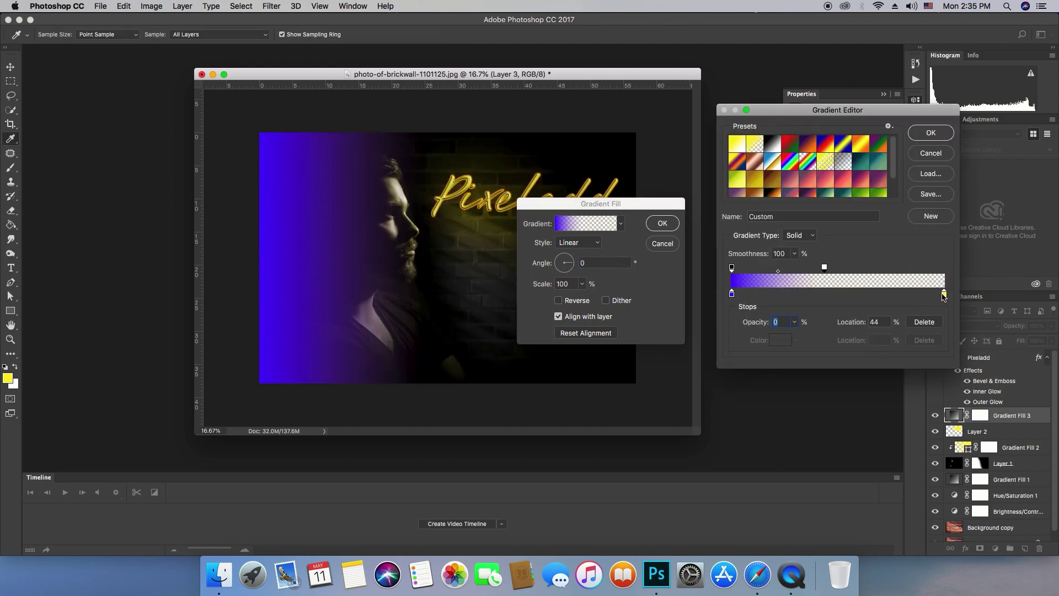
{"action": "mouse_move", "coordinate": [944, 296]}
{"action": "left_mouse_down"}
{"action": "mouse_move", "coordinate": [826, 296]}
{"action": "mouse_move", "coordinate": [956, 297]}
{"action": "mouse_move", "coordinate": [731, 294]}
{"action": "left_mouse_up"}
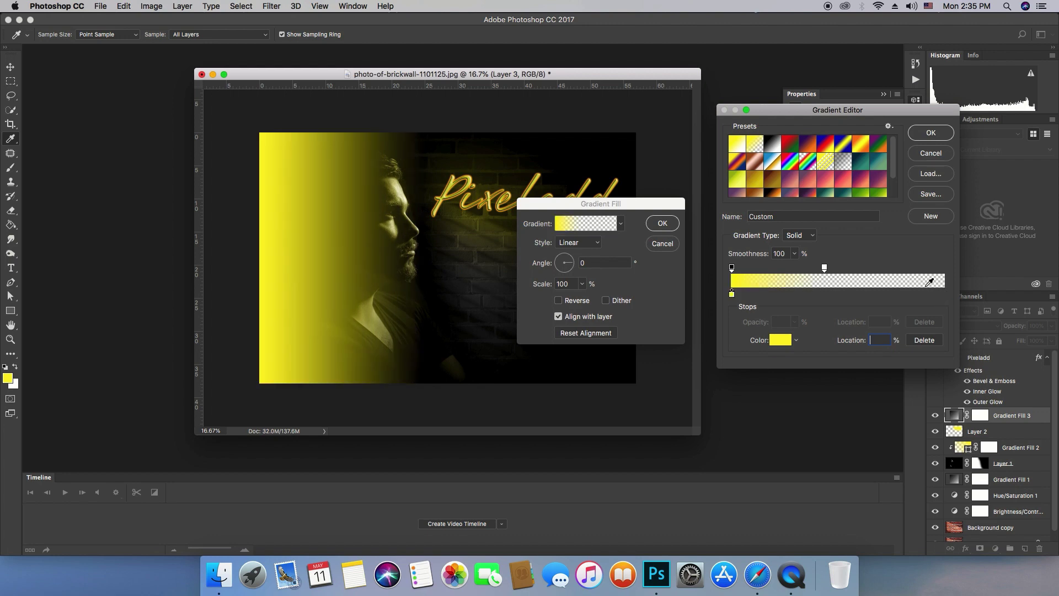
{"action": "mouse_move", "coordinate": [825, 268]}
{"action": "left_mouse_down"}
{"action": "mouse_move", "coordinate": [788, 269]}
{"action": "mouse_move", "coordinate": [806, 269]}
{"action": "left_mouse_up"}
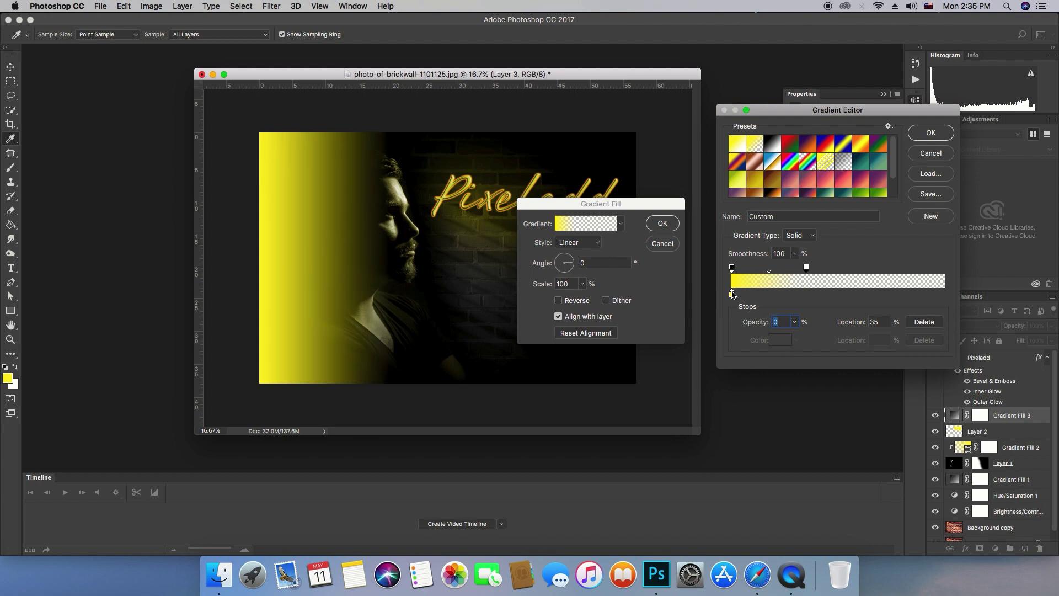
{"action": "left_click", "coordinate": [732, 294]}
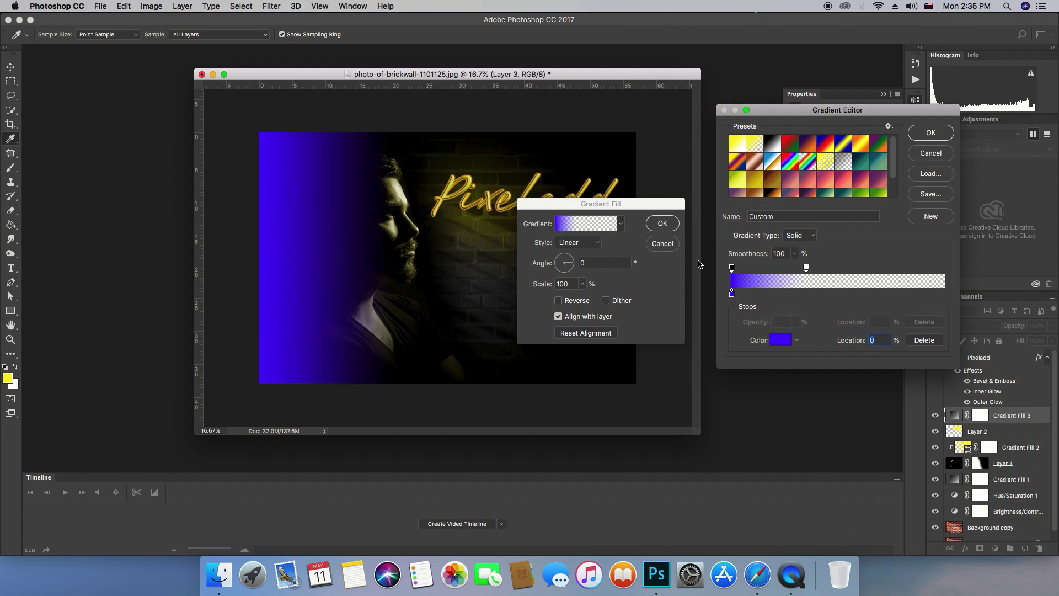
{"action": "left_click", "coordinate": [938, 136]}
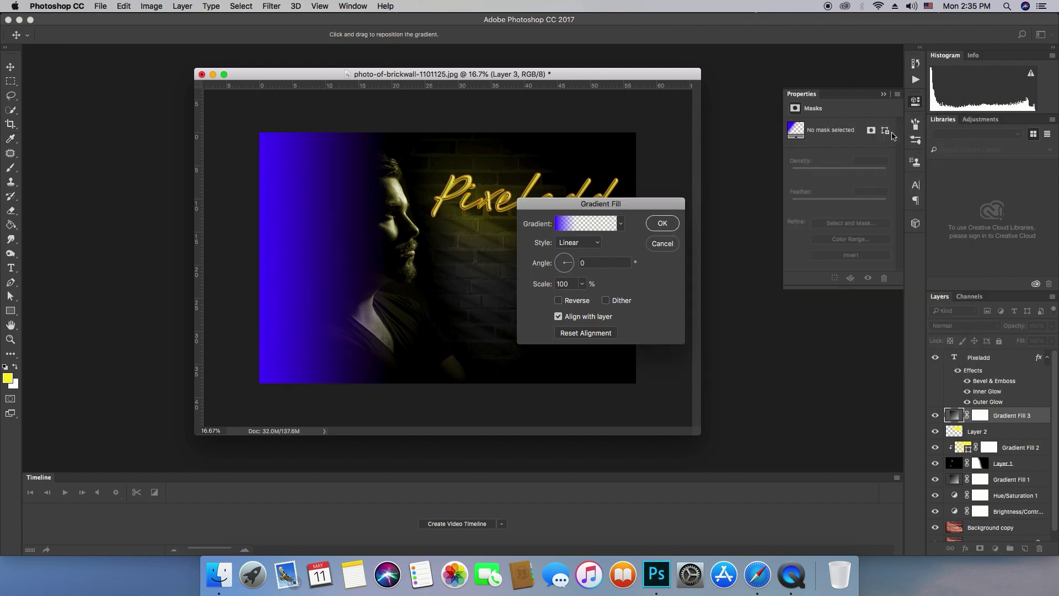
{"action": "left_click", "coordinate": [660, 229]}
{"action": "left_click", "coordinate": [661, 229]}
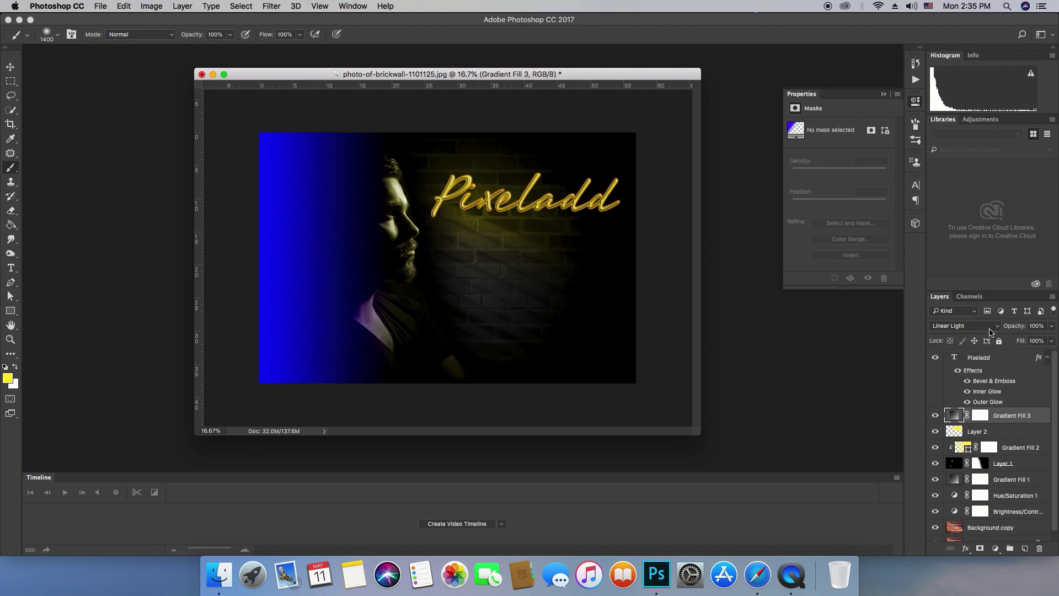
Step: Set Gradient Fill 3's blend mode to Soft Light
{"action": "left_click", "coordinate": [991, 327]}
{"action": "left_click", "coordinate": [985, 300]}
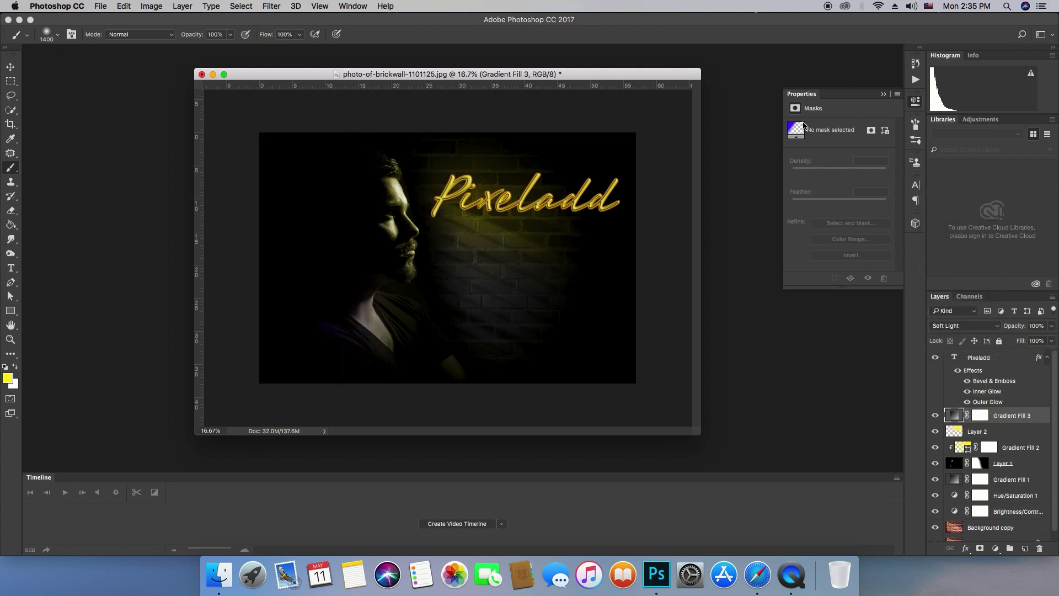
{"action": "left_click", "coordinate": [798, 129]}
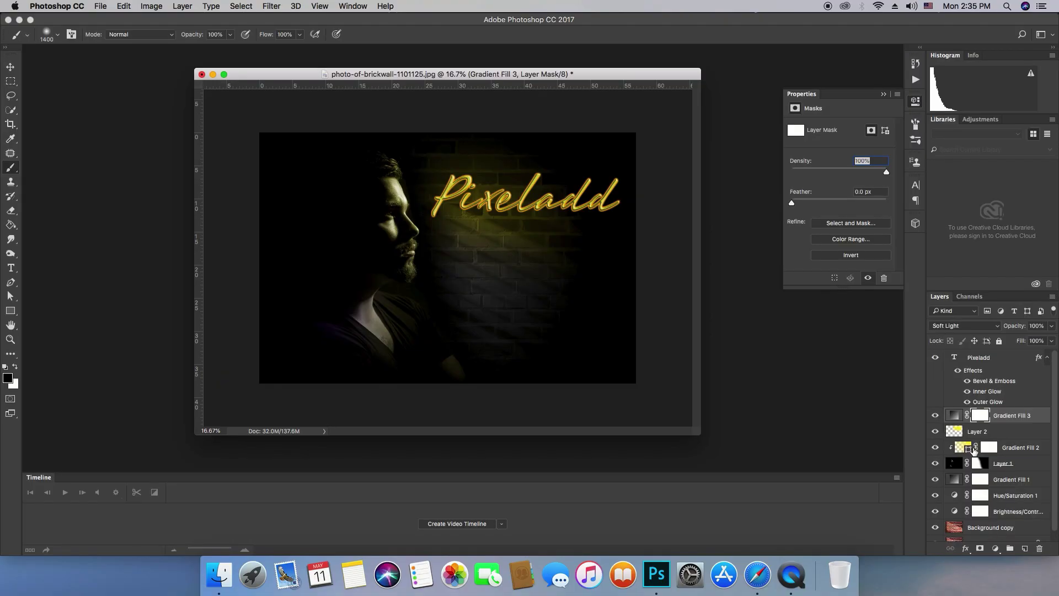
Step: Extend the gradient's fade right to about 68% with the midpoint at 55%
{"action": "double_click", "coordinate": [956, 418]}
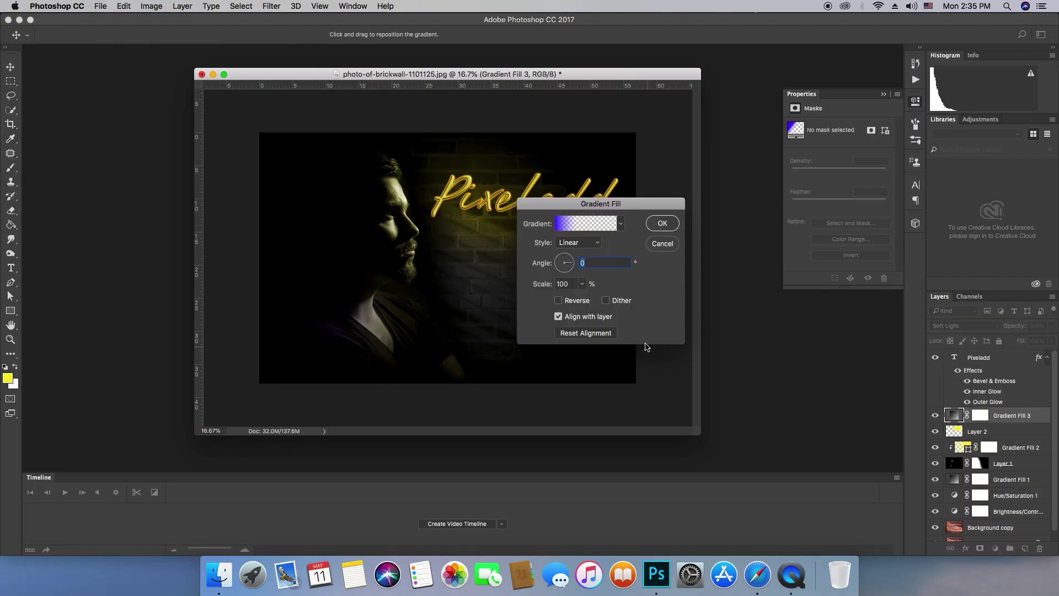
{"action": "left_click", "coordinate": [574, 224]}
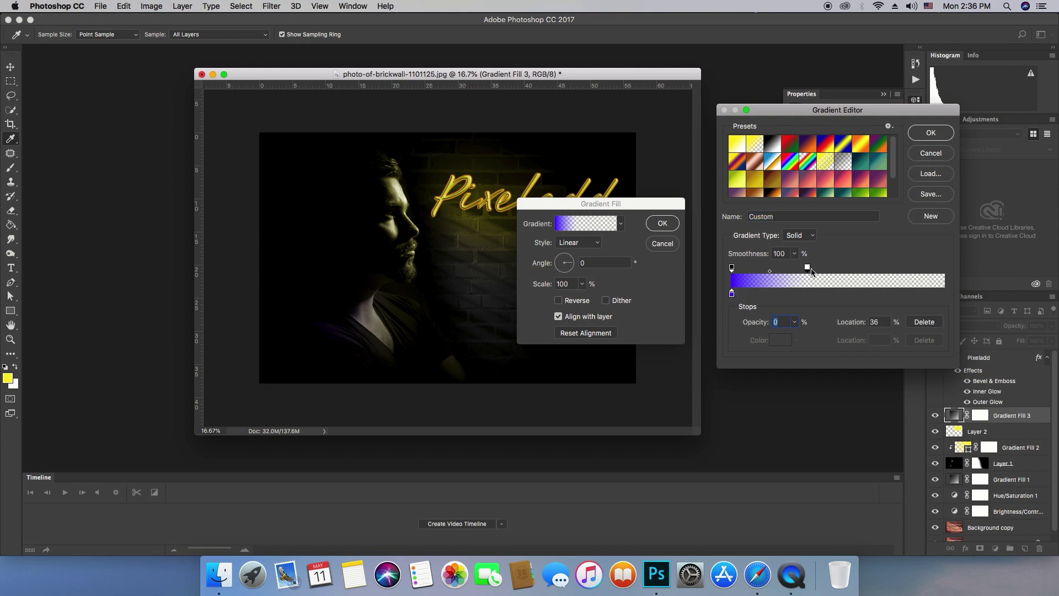
{"action": "left_click_drag", "start_coordinate": [806, 268], "coordinate": [870, 271]}
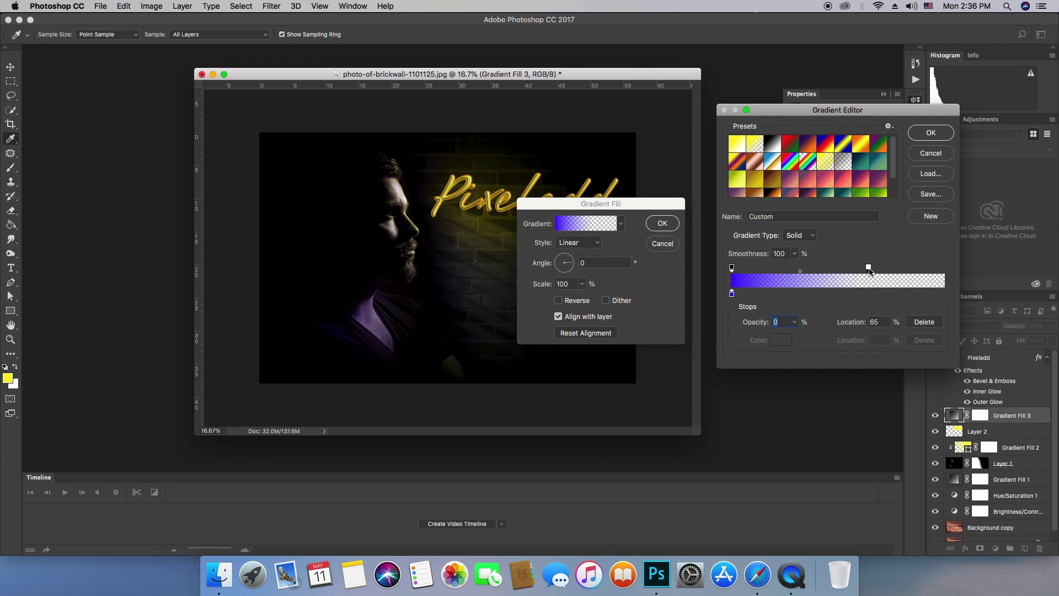
{"action": "left_click_drag", "start_coordinate": [878, 271], "coordinate": [878, 271]}
{"action": "left_click_drag", "start_coordinate": [805, 271], "coordinate": [812, 272]}
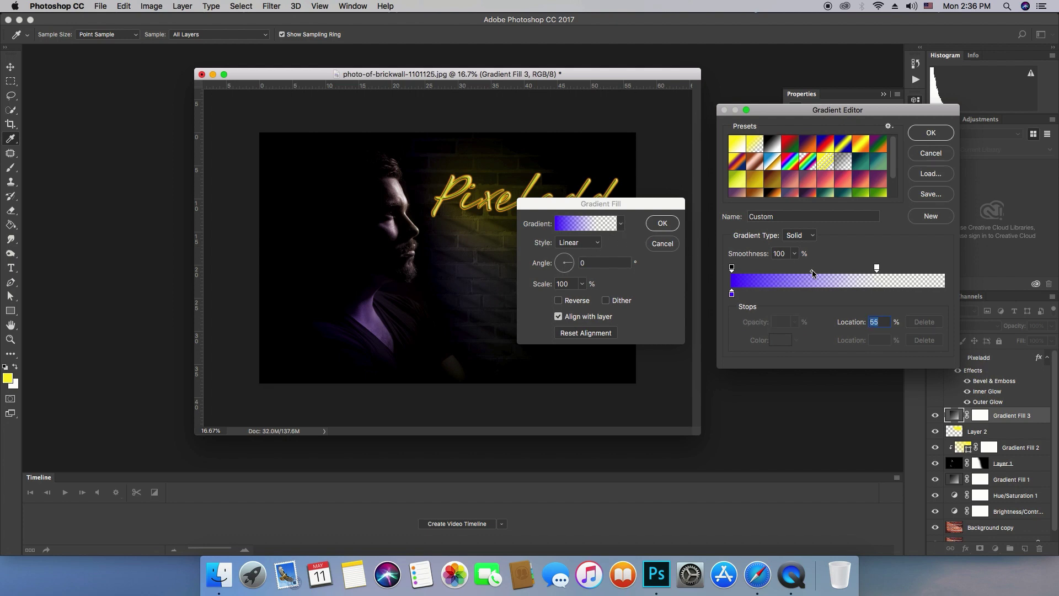
{"action": "left_click", "coordinate": [931, 133]}
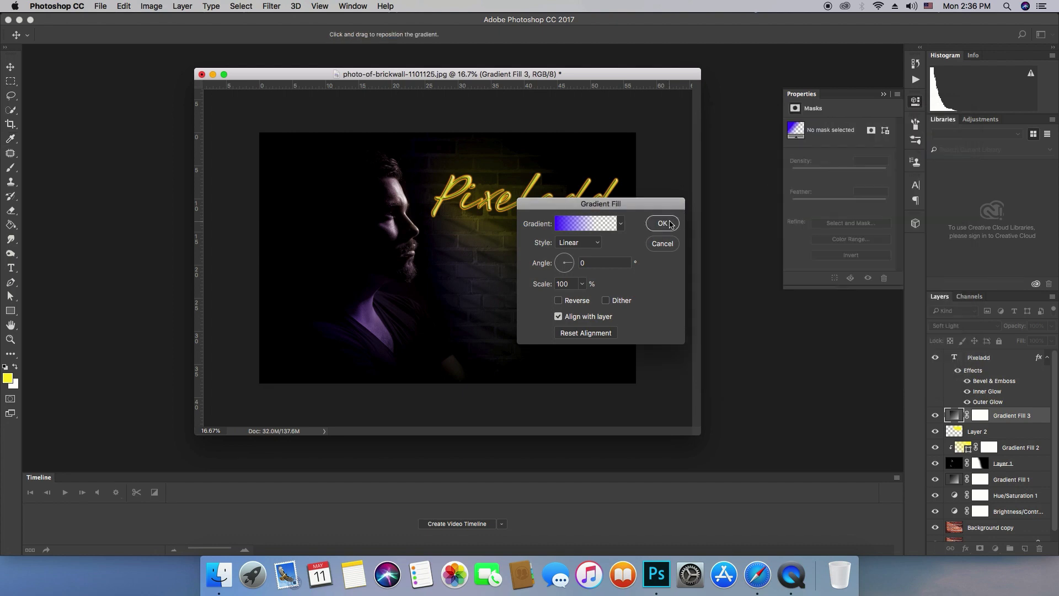
Step: Apply the updated gradient, then add a new layer with a black mask clipped to Gradient Fill 3
{"action": "left_click", "coordinate": [668, 224]}
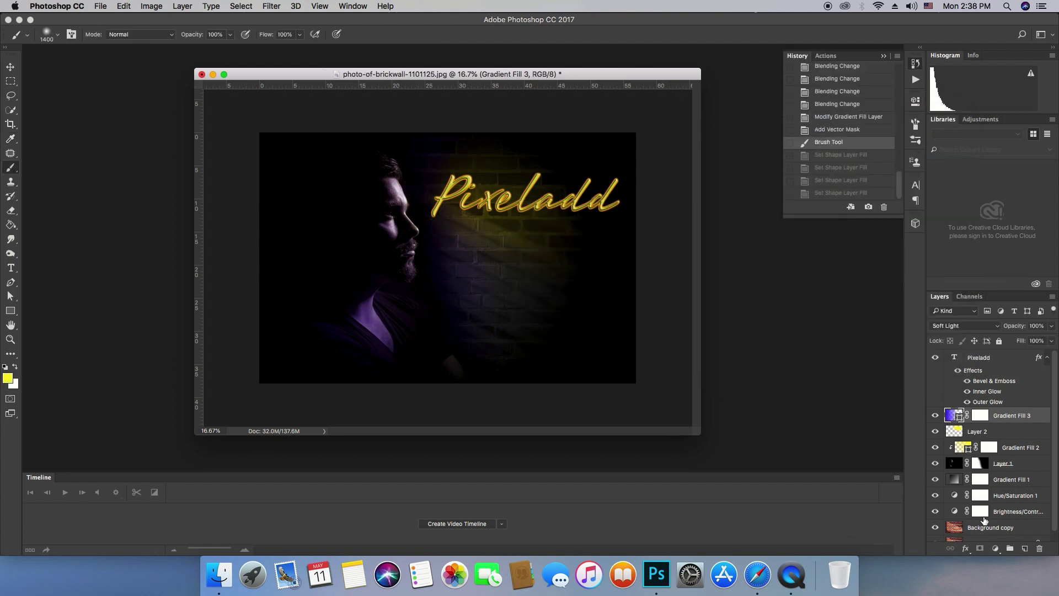
{"action": "left_click", "coordinate": [1025, 549]}
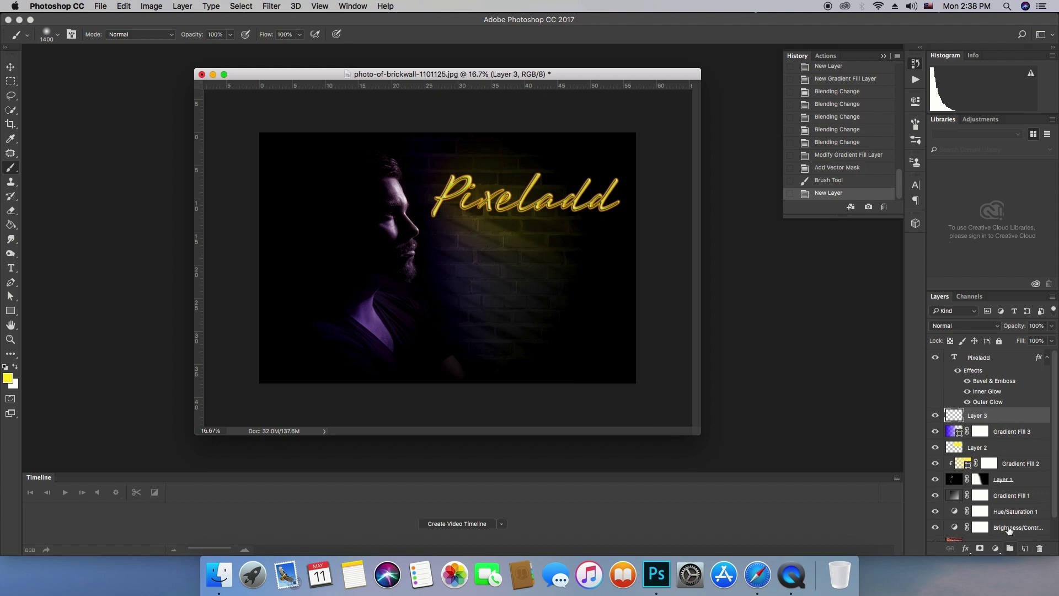
{"action": "left_click", "coordinate": [981, 549], "text": "alt"}
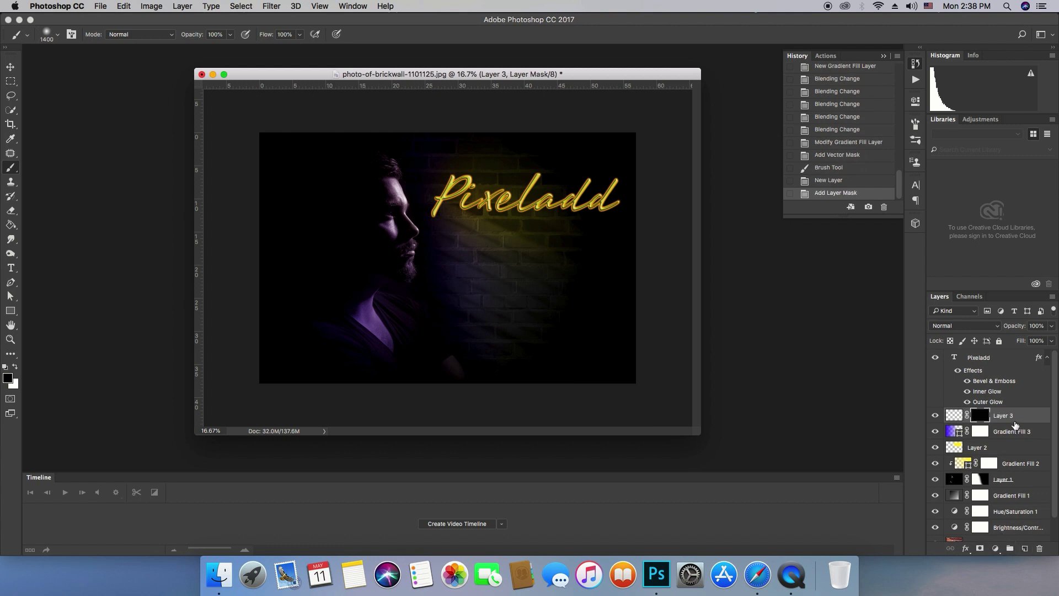
{"action": "left_click_drag", "start_coordinate": [1015, 424], "coordinate": [1014, 418]}
{"action": "left_click", "coordinate": [1014, 418], "text": "alt"}
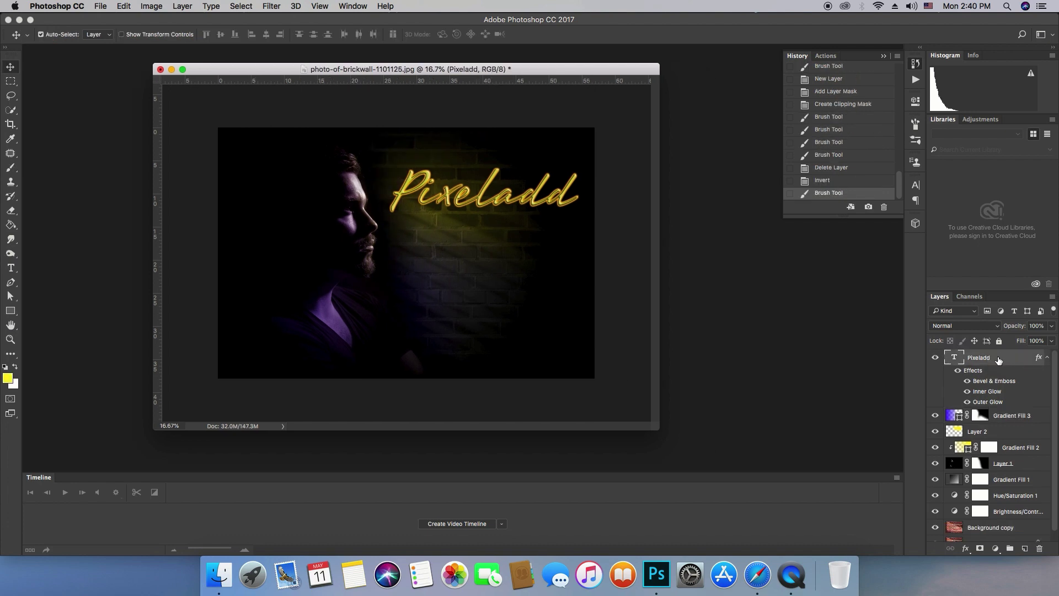
Step: Duplicate the Pixeladd text layer and move the copy below the original
{"action": "right_click", "coordinate": [999, 360]}
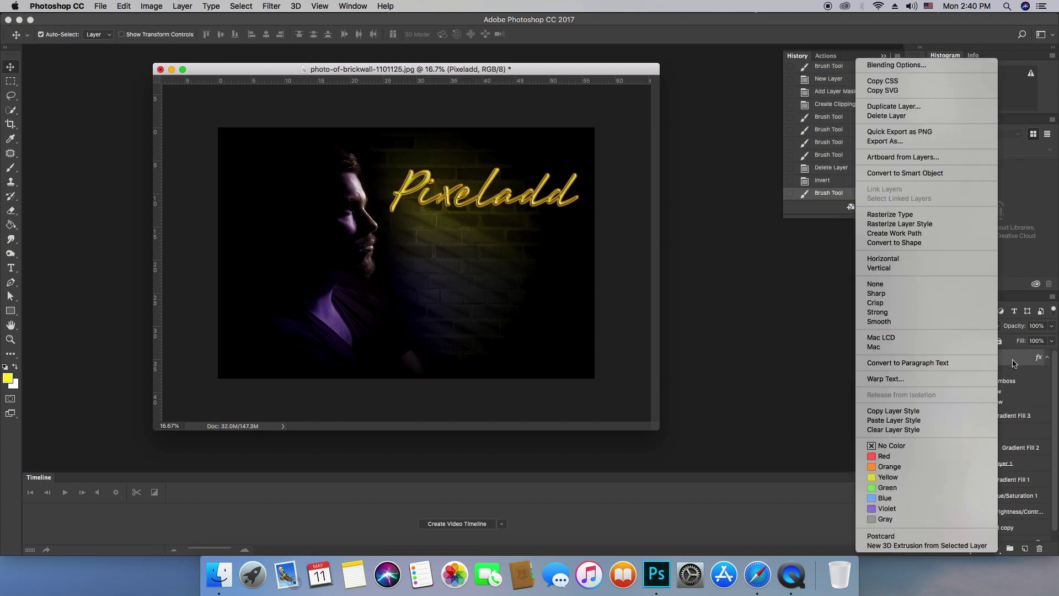
{"action": "left_click", "coordinate": [1013, 362]}
{"action": "left_click_drag", "start_coordinate": [999, 360], "coordinate": [1025, 548]}
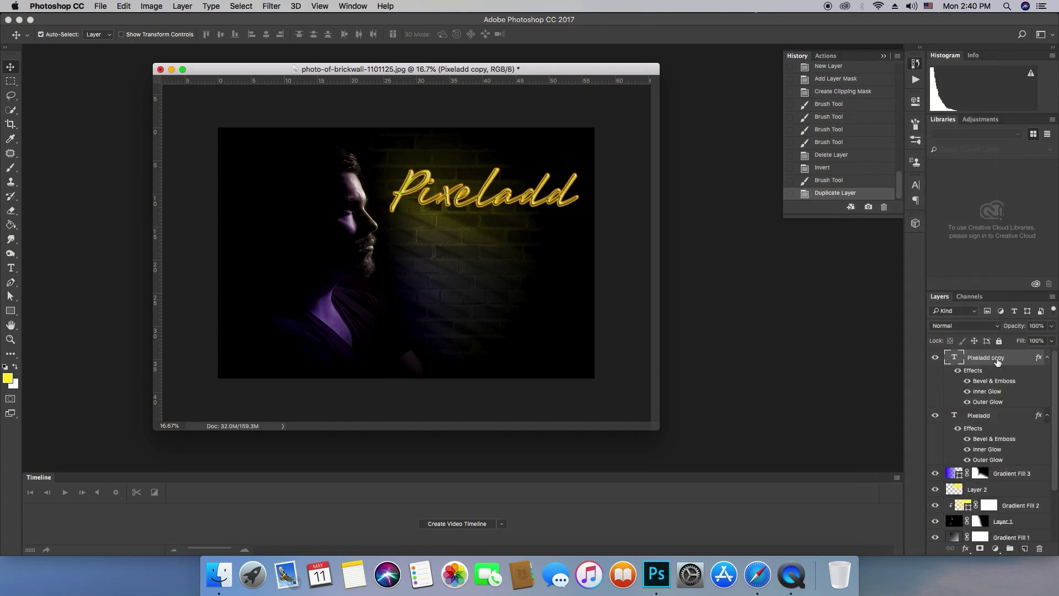
{"action": "left_click_drag", "start_coordinate": [486, 190], "coordinate": [483, 236]}
Step: Replace the copied text with 'Studio' and commit it
{"action": "left_click", "coordinate": [14, 275]}
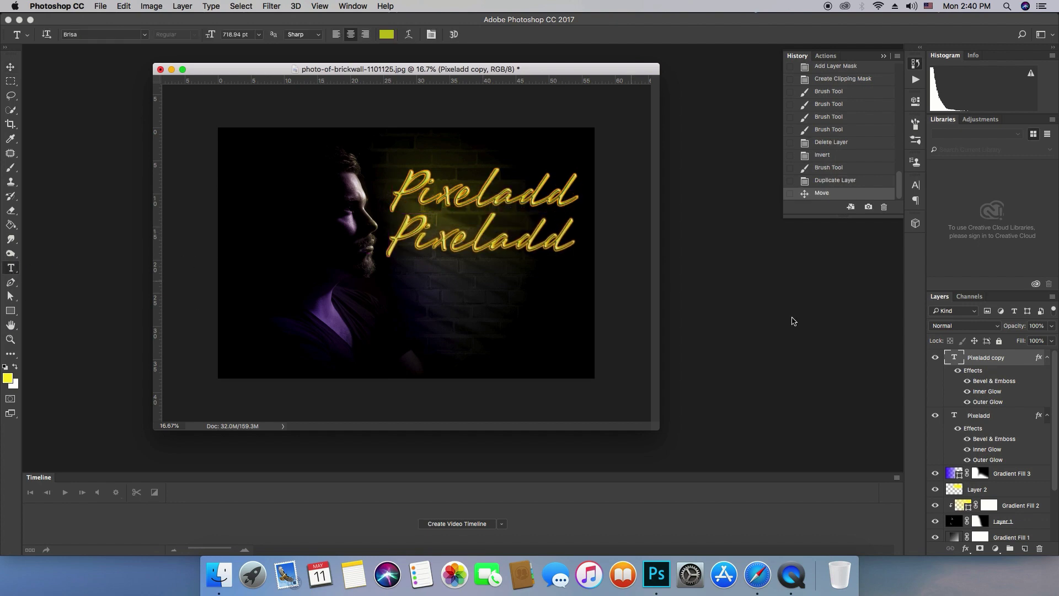
{"action": "left_click_drag", "start_coordinate": [393, 236], "coordinate": [609, 243]}
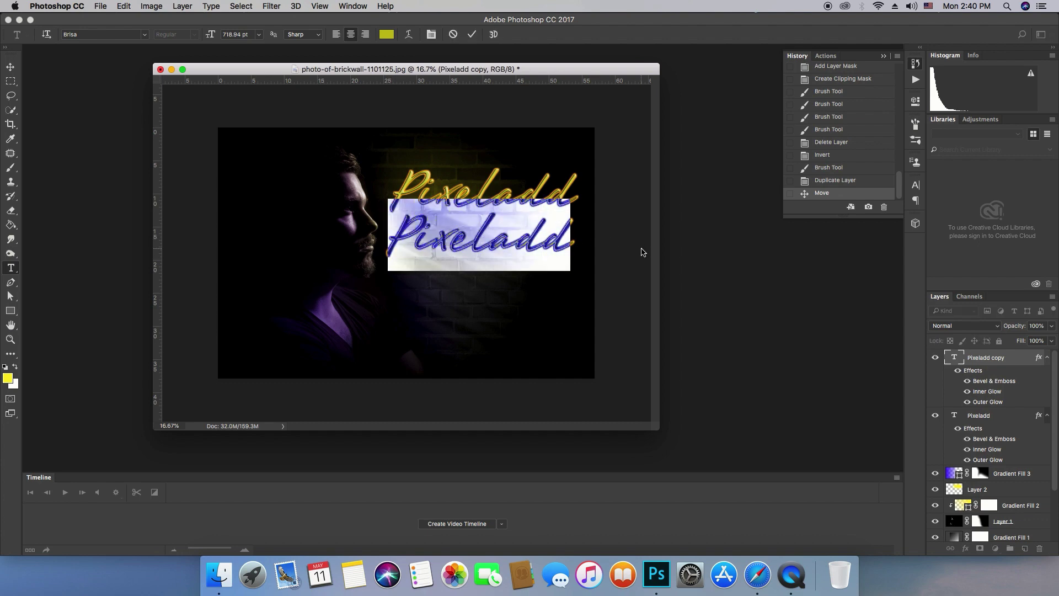
{"action": "type", "text": "St"}
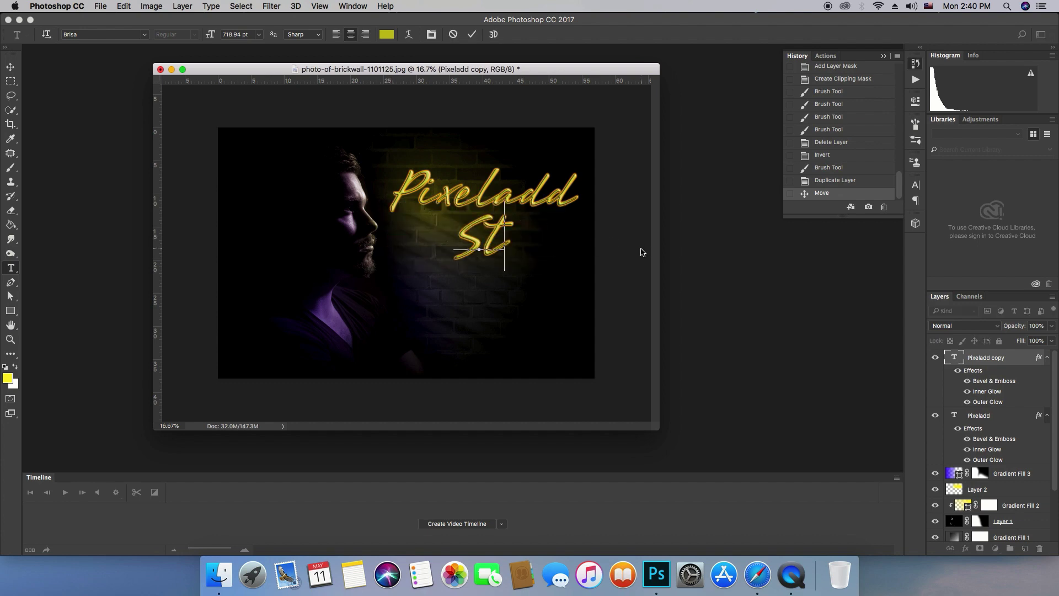
{"action": "type", "text": "u"}
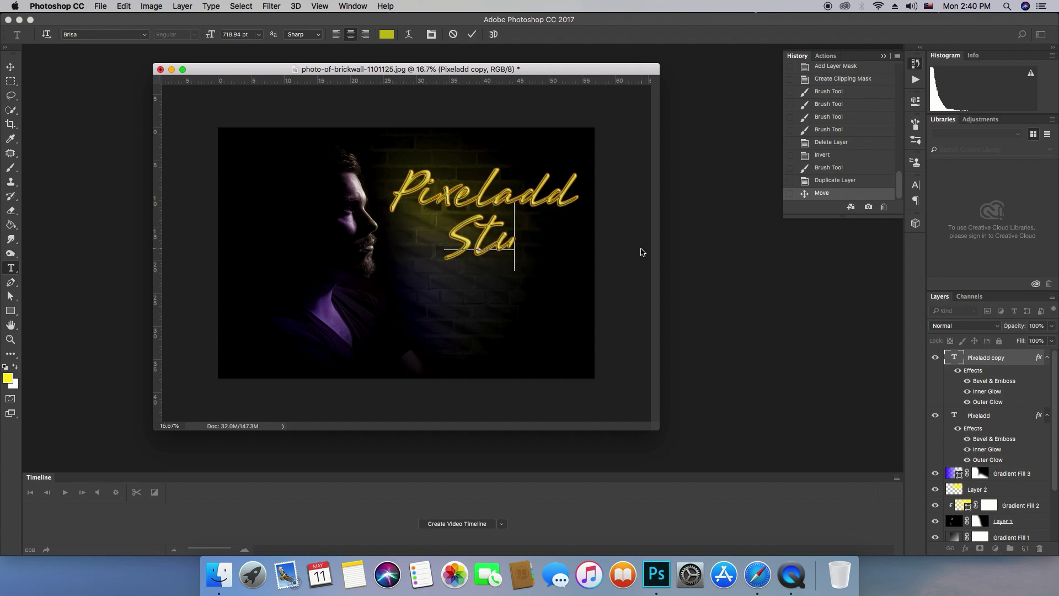
{"action": "type", "text": "dio"}
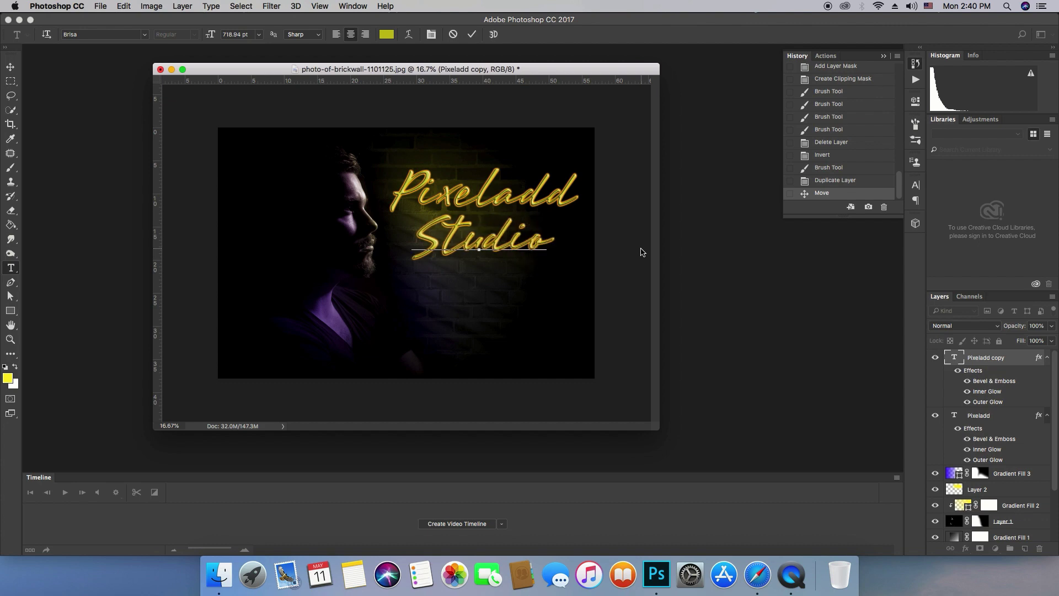
{"action": "left_click", "coordinate": [14, 73]}
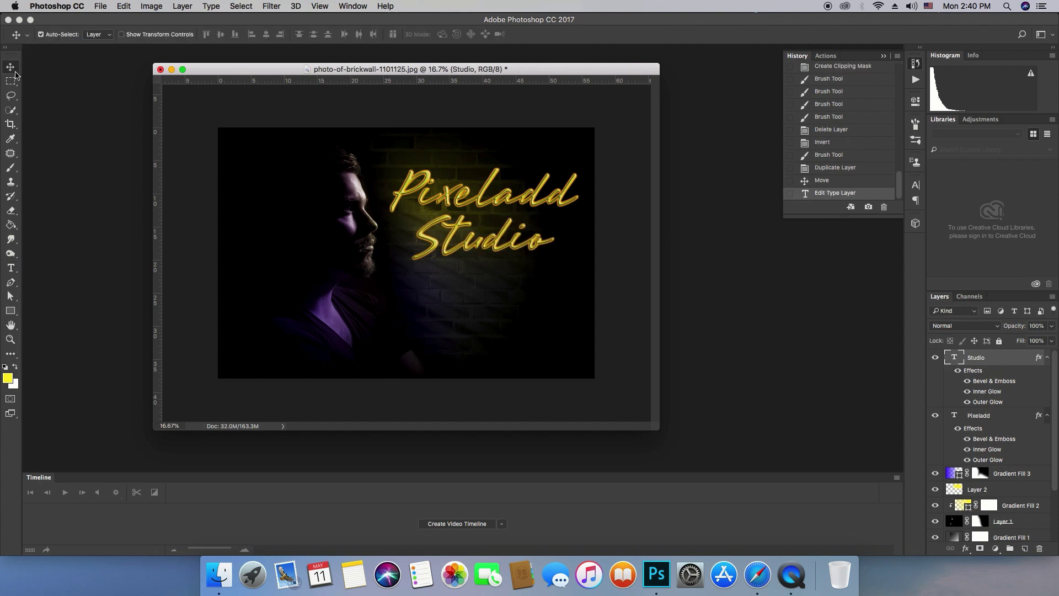
{"action": "key", "text": "ctrl+t"}
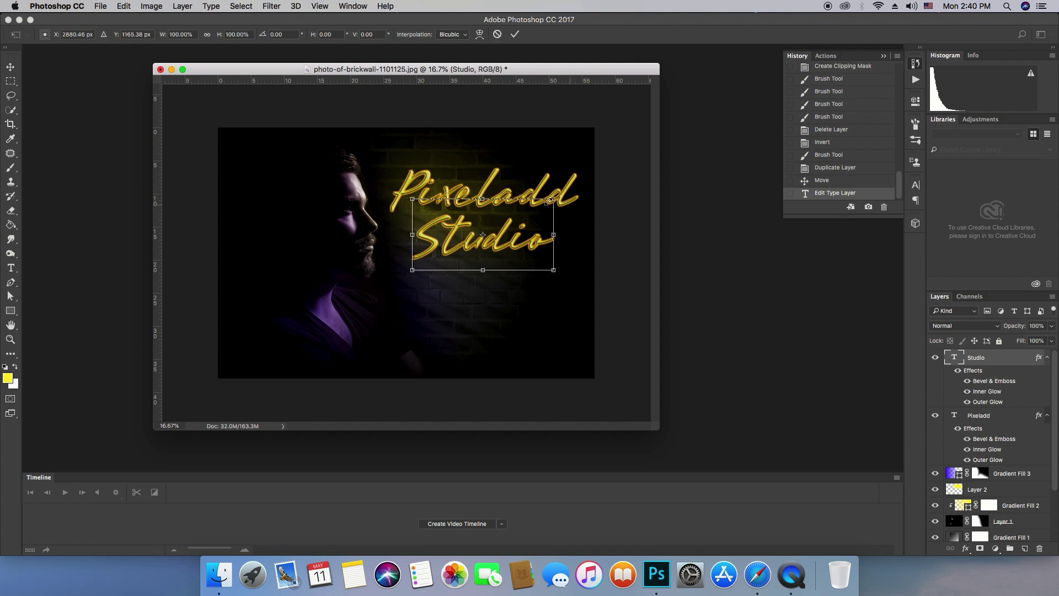
Step: Scale down and slightly tilt the Studio text, then nudge it up under Pixeladd
{"action": "mouse_move", "coordinate": [553, 198]}
{"action": "left_mouse_down"}
{"action": "mouse_move", "coordinate": [475, 248]}
{"action": "mouse_move", "coordinate": [506, 225]}
{"action": "mouse_move", "coordinate": [511, 240]}
{"action": "mouse_move", "coordinate": [529, 204]}
{"action": "left_mouse_up"}
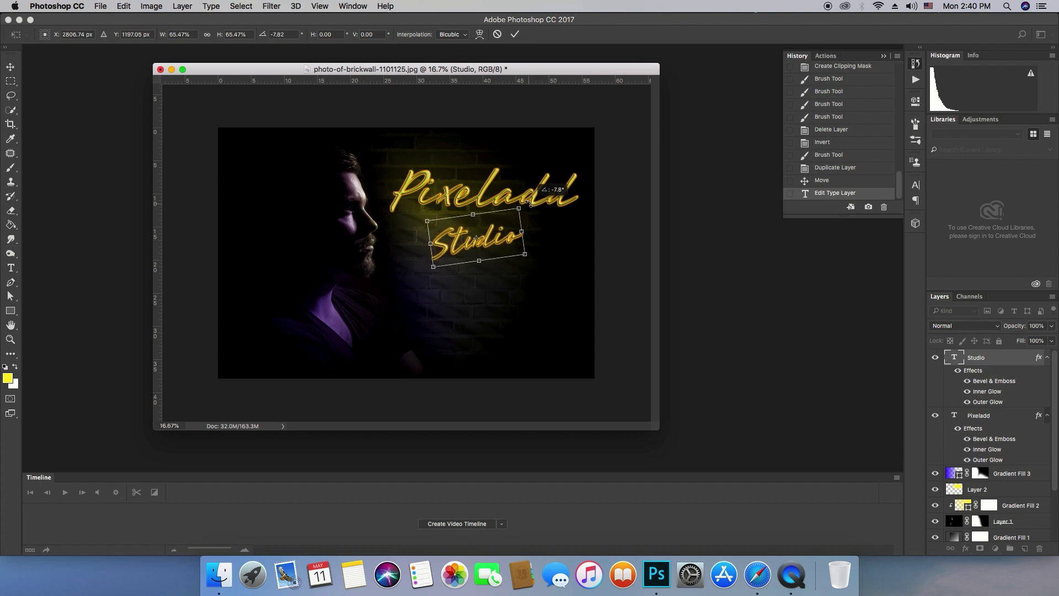
{"action": "key", "text": "Return"}
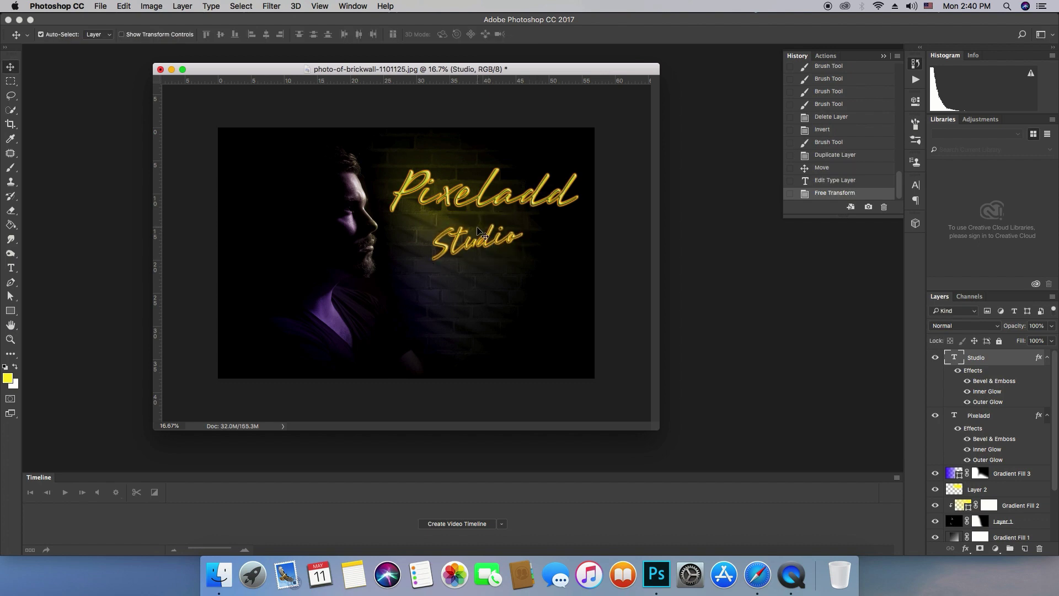
{"action": "left_click_drag", "start_coordinate": [486, 237], "coordinate": [487, 232]}
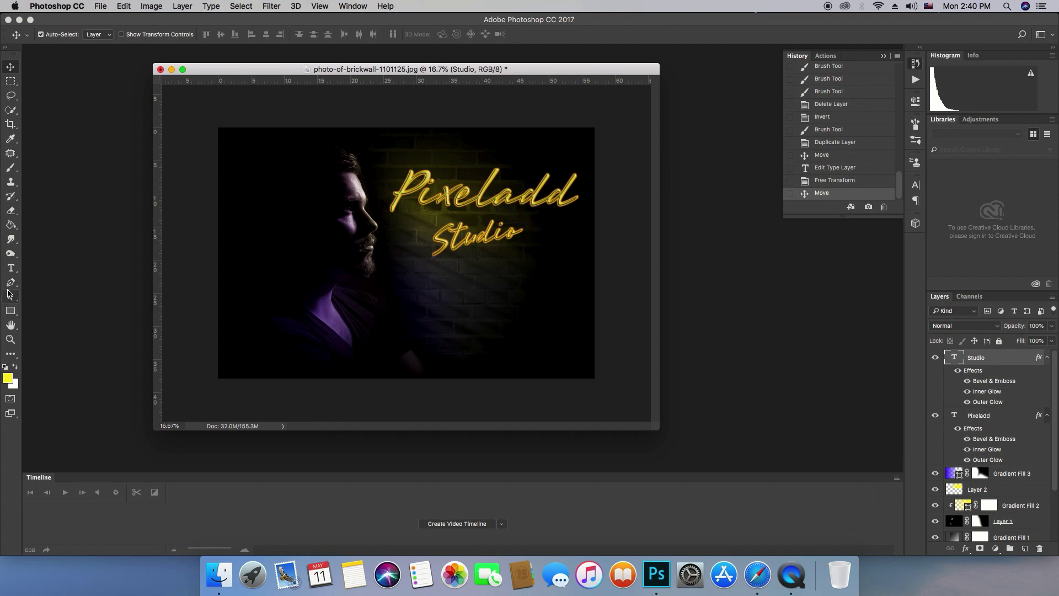
{"action": "left_click", "coordinate": [10, 225]}
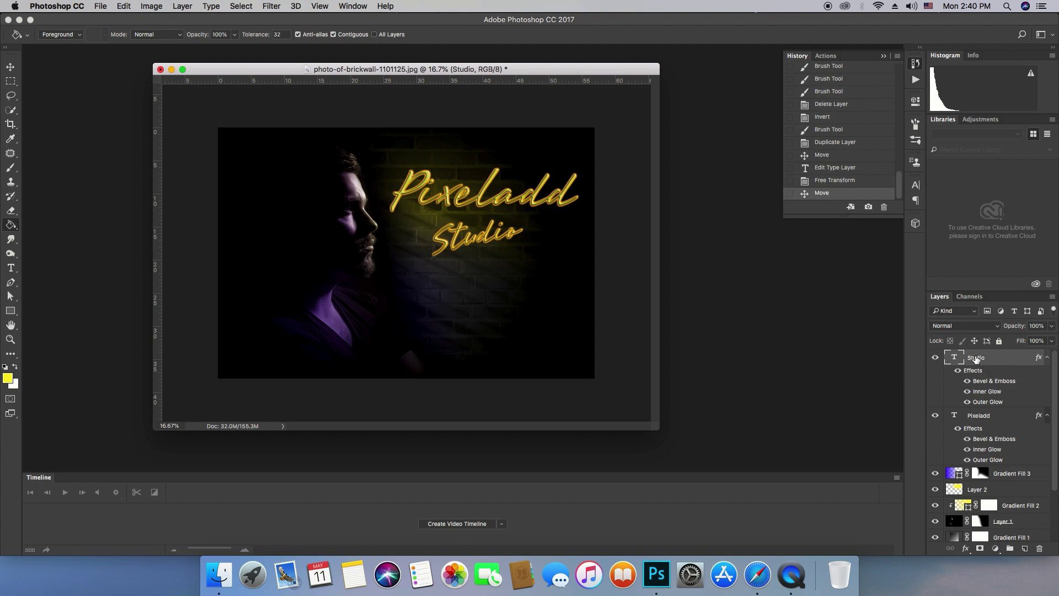
Step: Change the Studio text colour from yellow to bright blue #0084ff
{"action": "double_click", "coordinate": [975, 358]}
{"action": "double_click", "coordinate": [956, 358]}
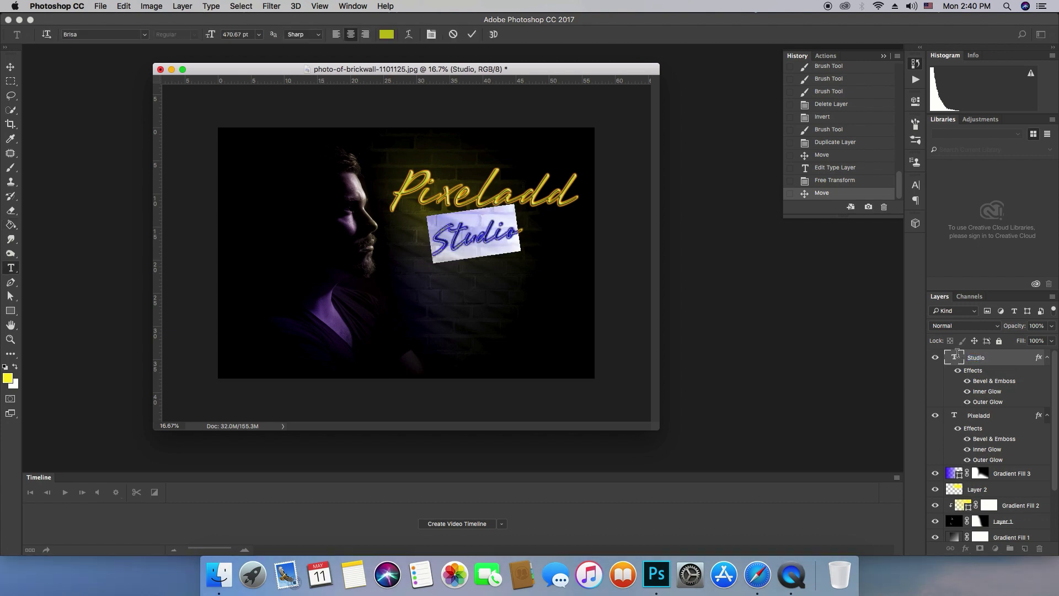
{"action": "left_click", "coordinate": [385, 35]}
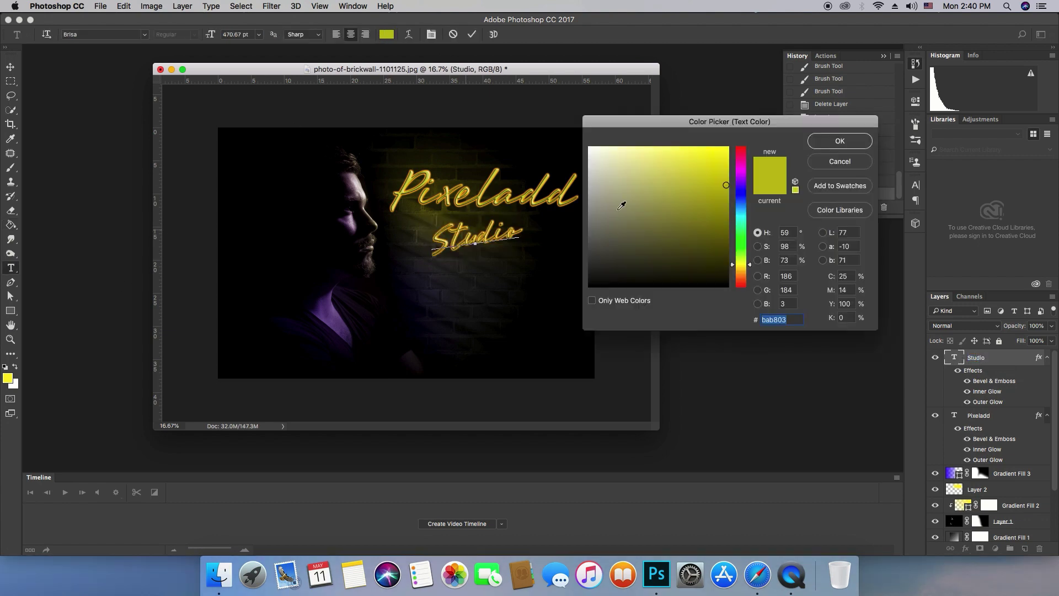
{"action": "left_click", "coordinate": [744, 203]}
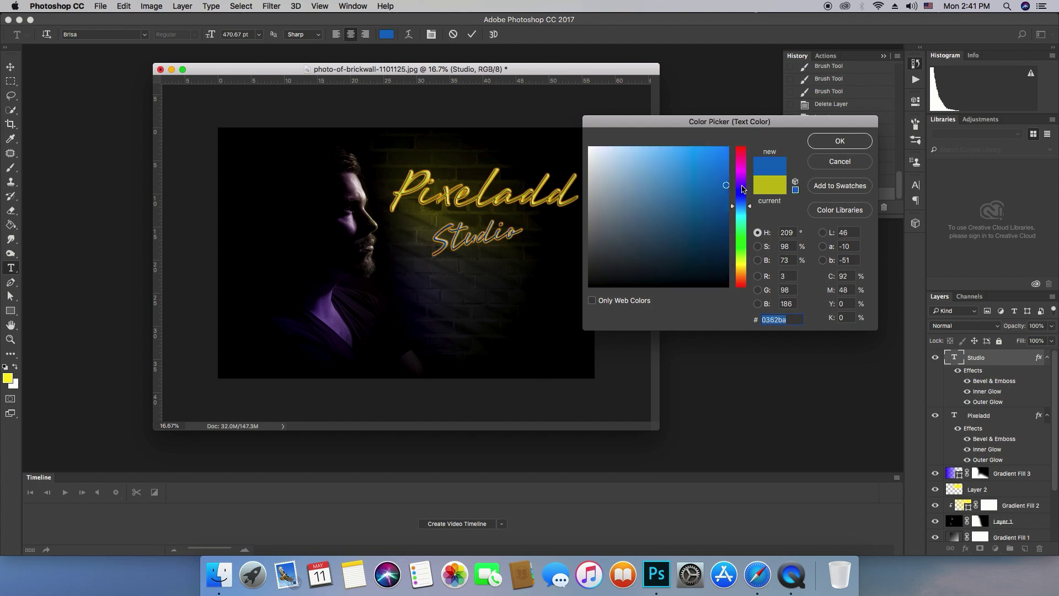
{"action": "left_click_drag", "start_coordinate": [730, 156], "coordinate": [731, 145]}
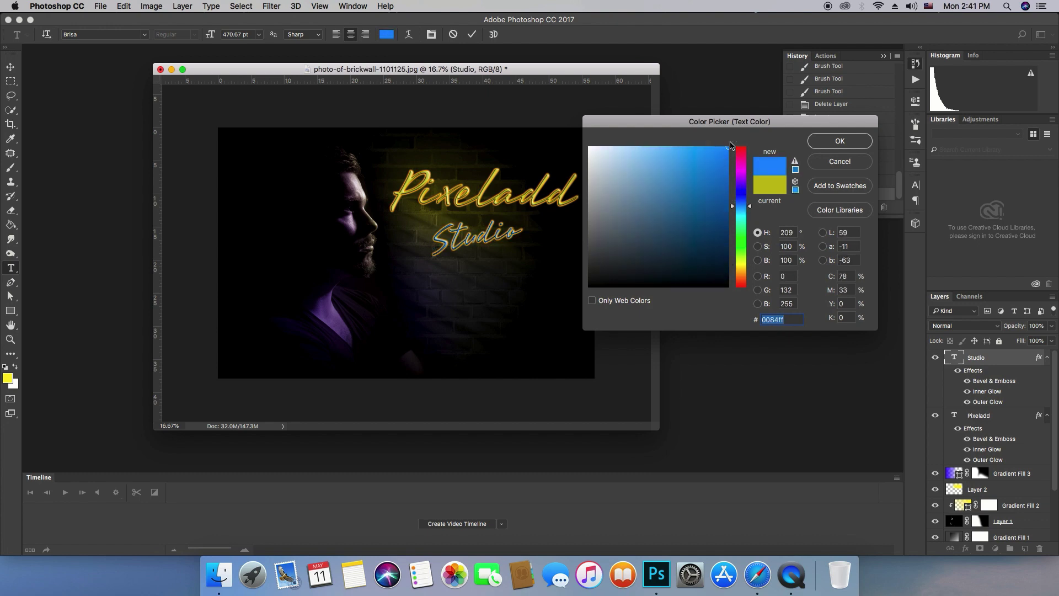
{"action": "left_click", "coordinate": [840, 141]}
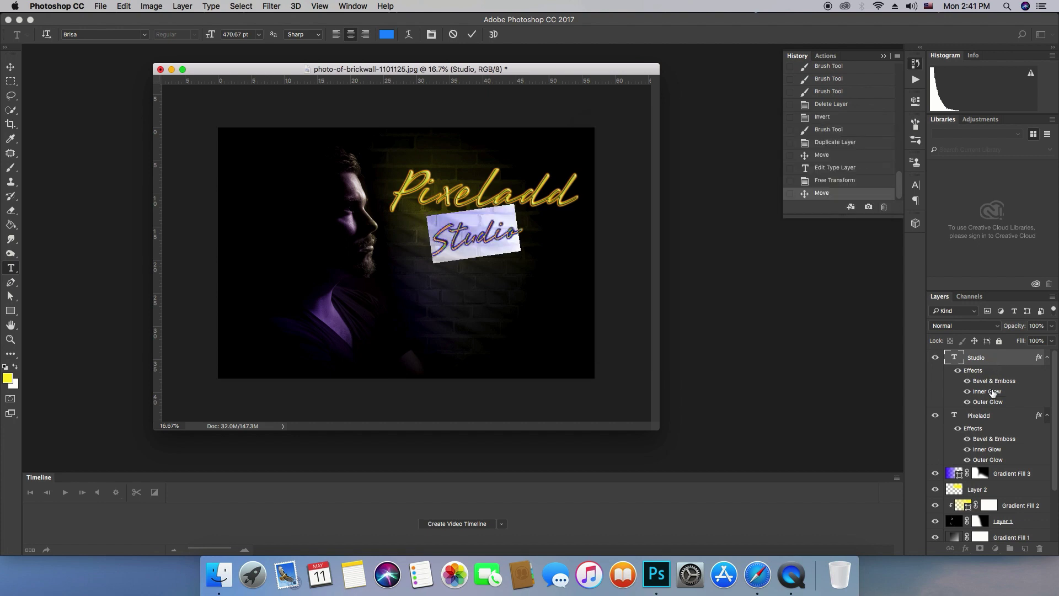
{"action": "key", "text": "super+Return"}
Step: Make Studio's outer glow dark blue #002f5a and re-confirm its inner glow settings
{"action": "key", "text": "g"}
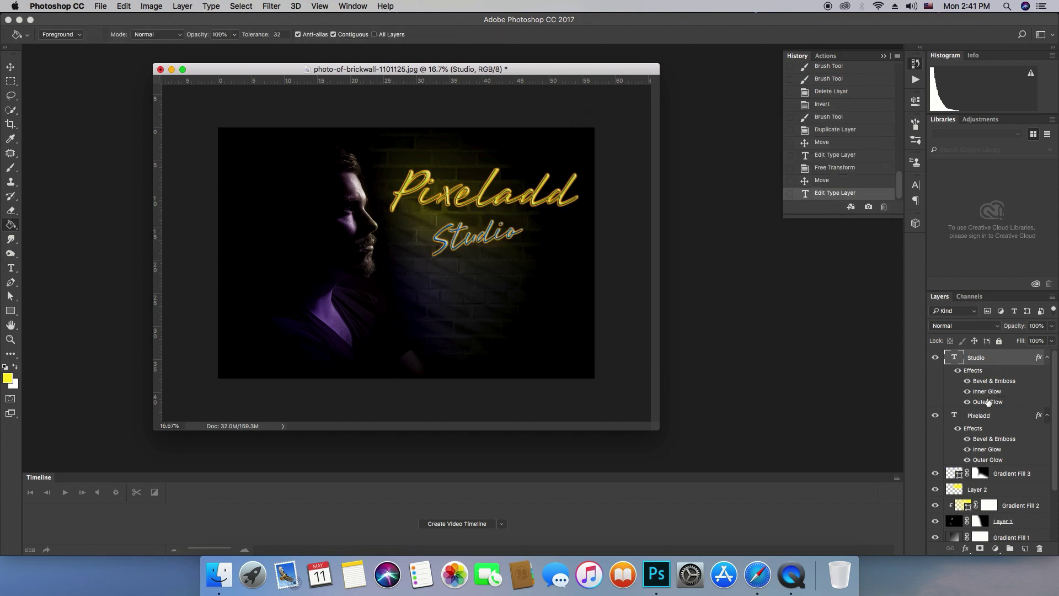
{"action": "double_click", "coordinate": [987, 401]}
{"action": "left_click", "coordinate": [631, 312]}
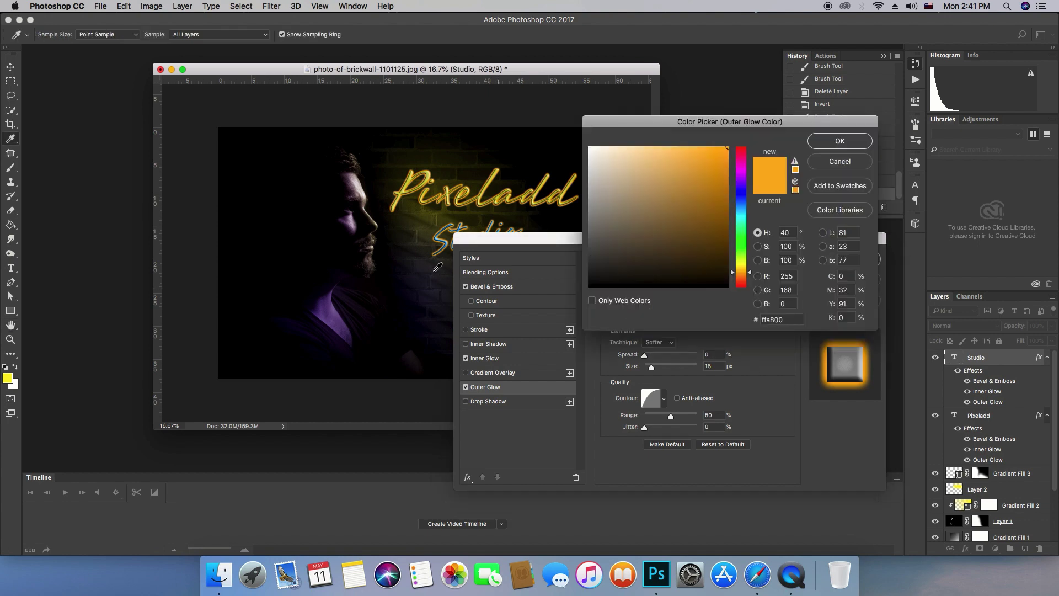
{"action": "left_click", "coordinate": [443, 228]}
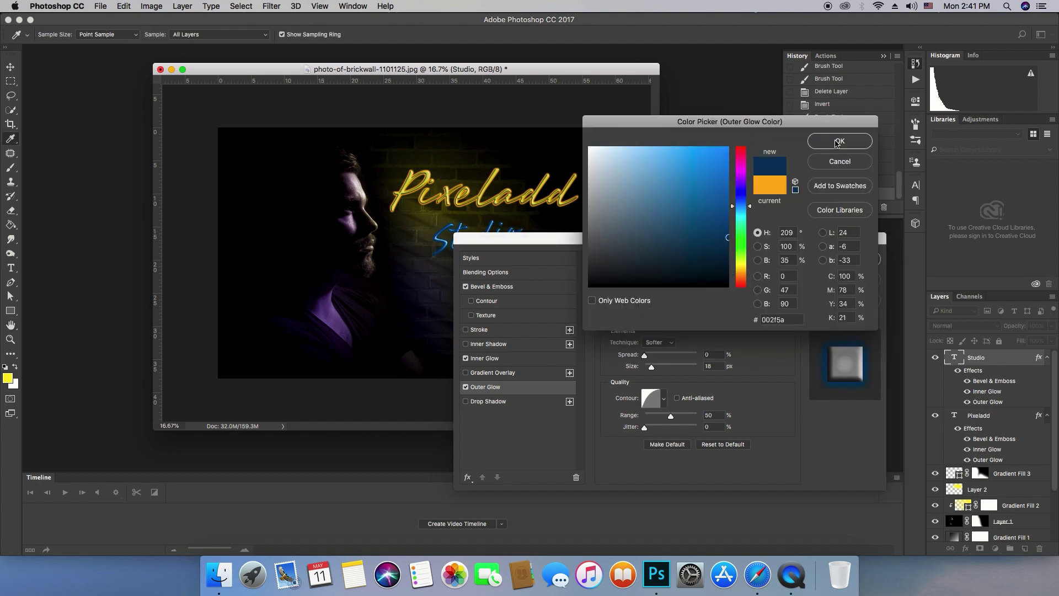
{"action": "left_click", "coordinate": [838, 142]}
{"action": "left_click", "coordinate": [829, 259]}
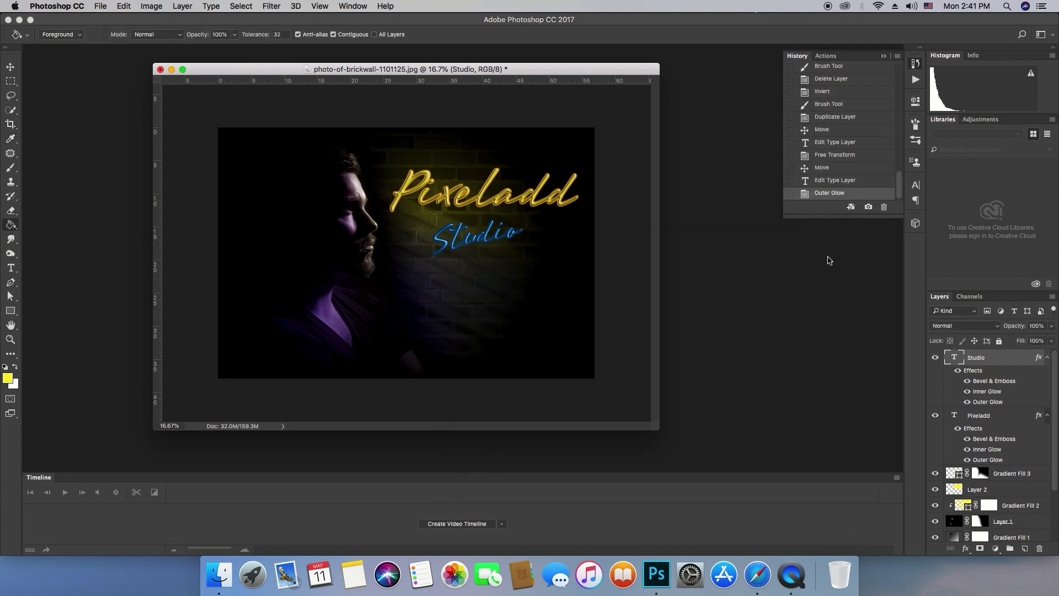
{"action": "double_click", "coordinate": [991, 392]}
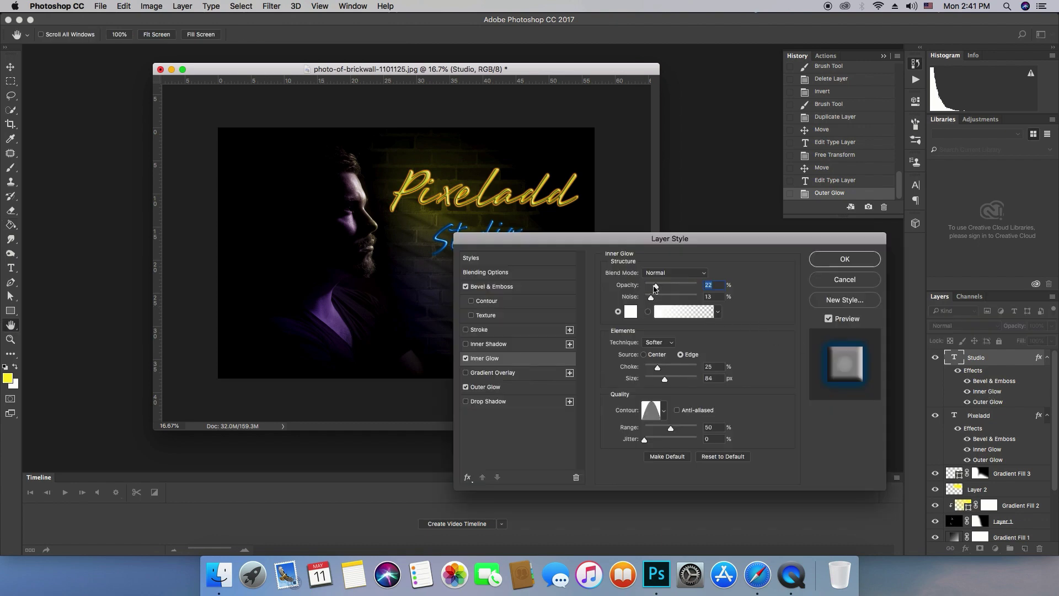
{"action": "left_click", "coordinate": [877, 260]}
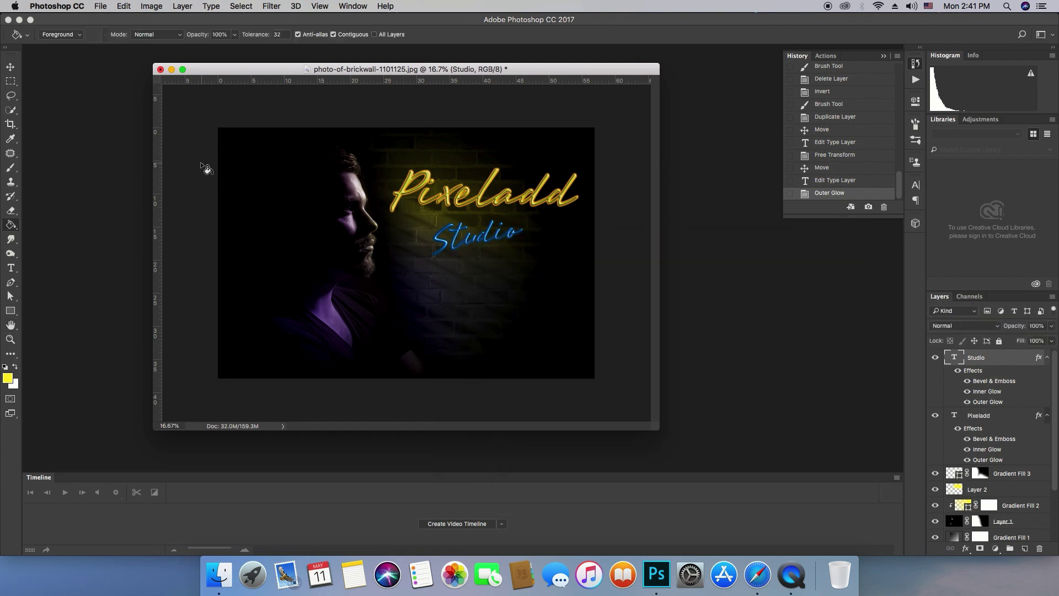
Step: On a new layer, marquee-select a thin horizontal strip below the Studio lettering
{"action": "left_click", "coordinate": [10, 81]}
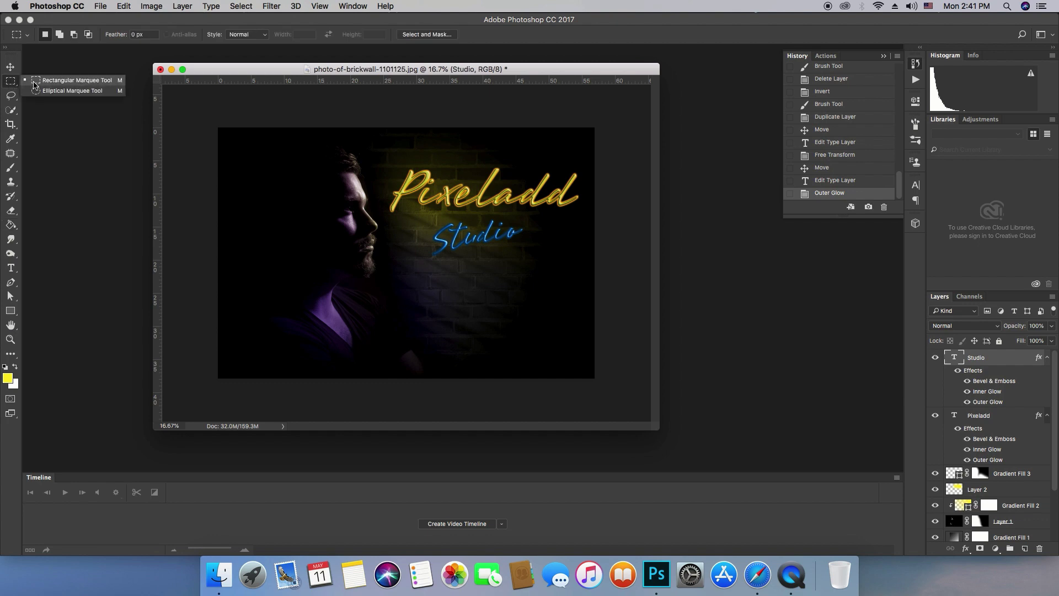
{"action": "left_click", "coordinate": [34, 81]}
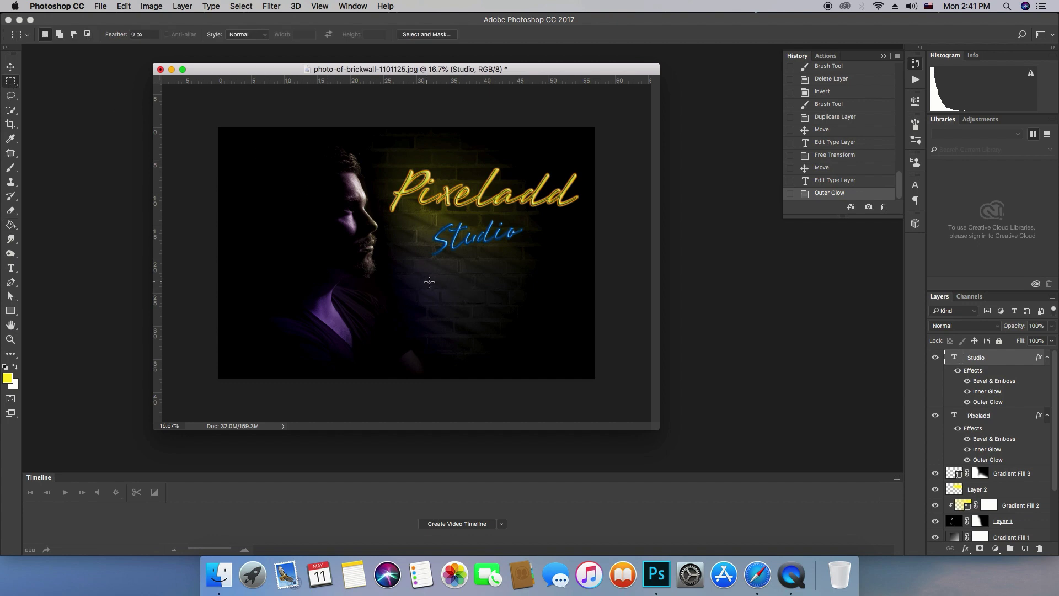
{"action": "left_click", "coordinate": [1025, 549]}
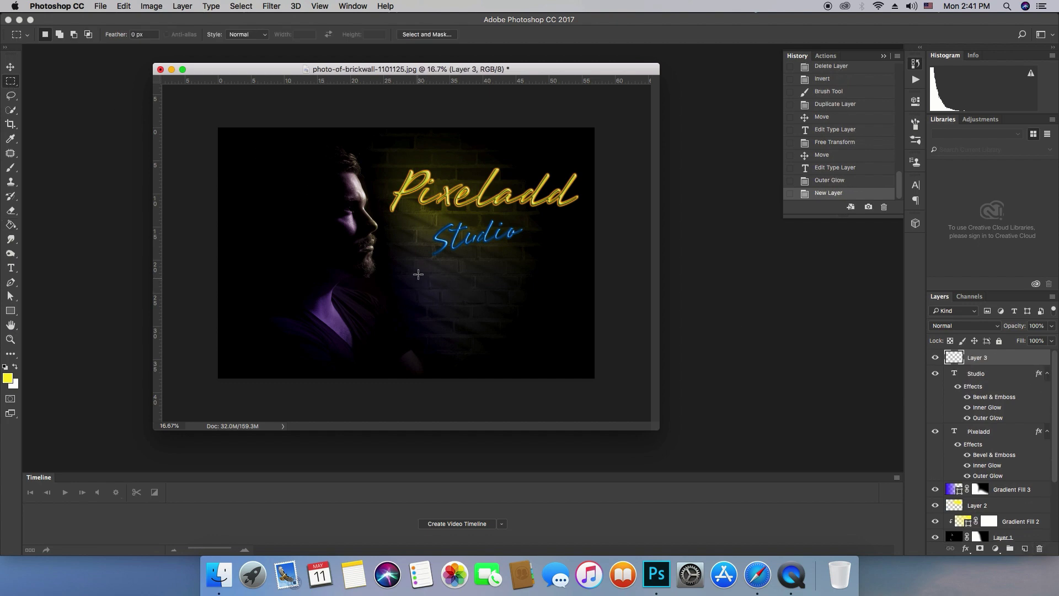
{"action": "left_click_drag", "start_coordinate": [419, 272], "coordinate": [566, 274]}
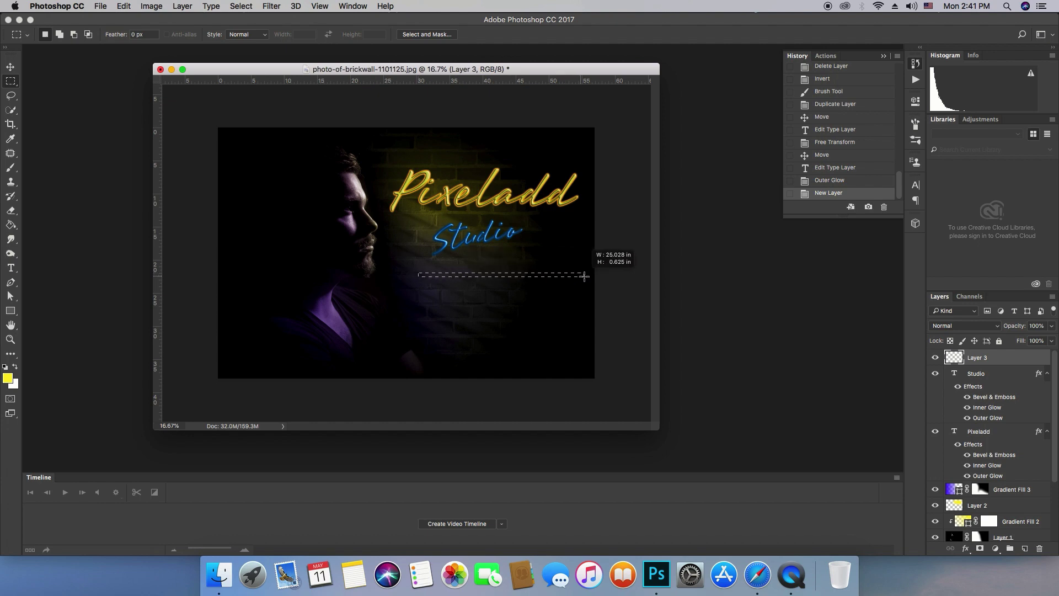
{"action": "left_click_drag", "start_coordinate": [566, 274], "coordinate": [586, 276]}
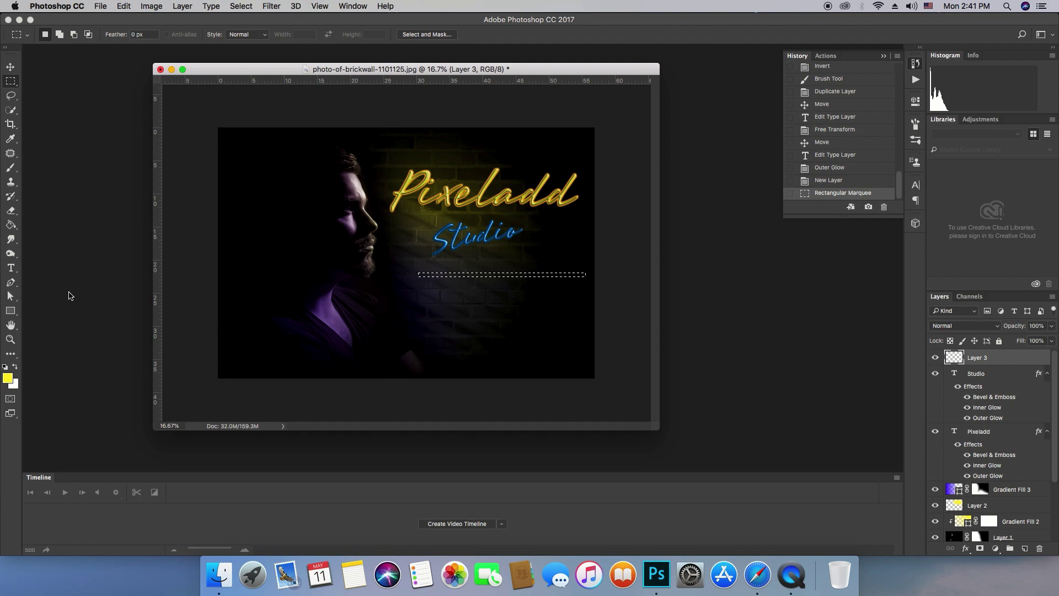
Step: Fill the strip white with the Paint Bucket and deselect it
{"action": "left_click", "coordinate": [15, 367]}
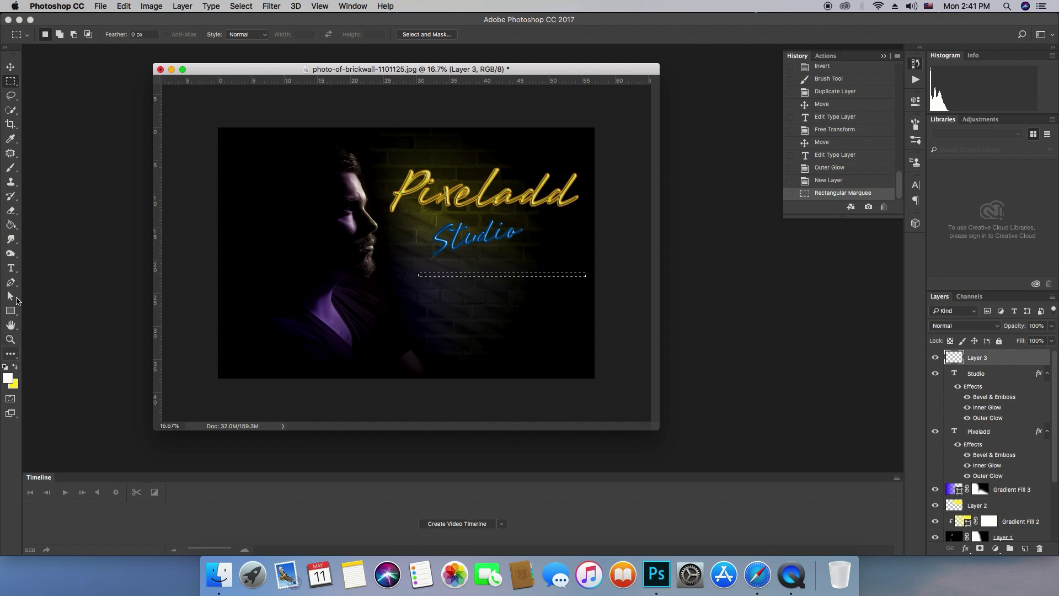
{"action": "left_click", "coordinate": [11, 224]}
{"action": "left_click", "coordinate": [495, 275]}
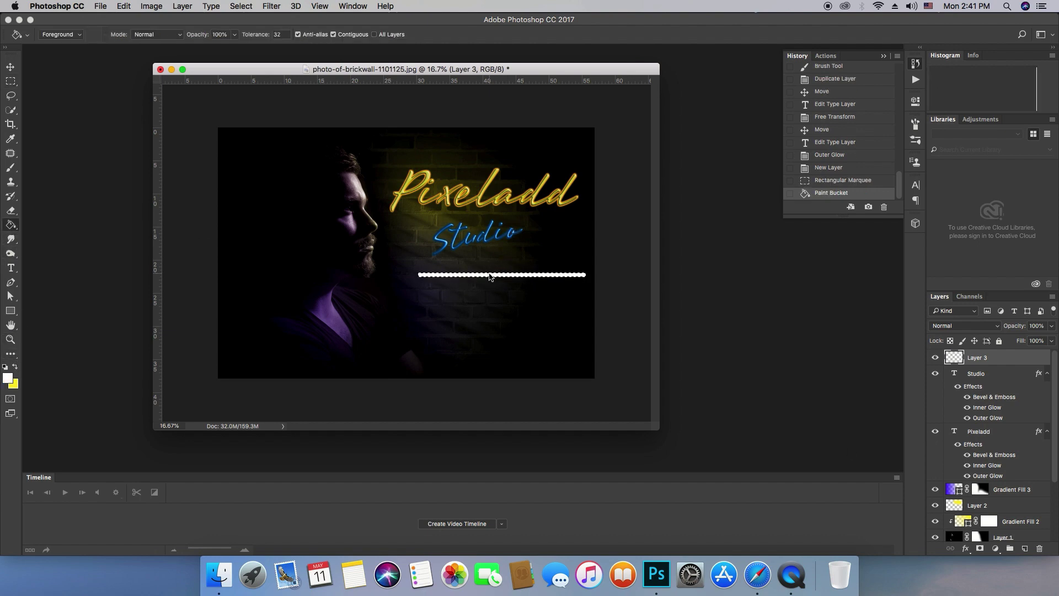
{"action": "left_click", "coordinate": [10, 81]}
{"action": "left_click", "coordinate": [494, 325]}
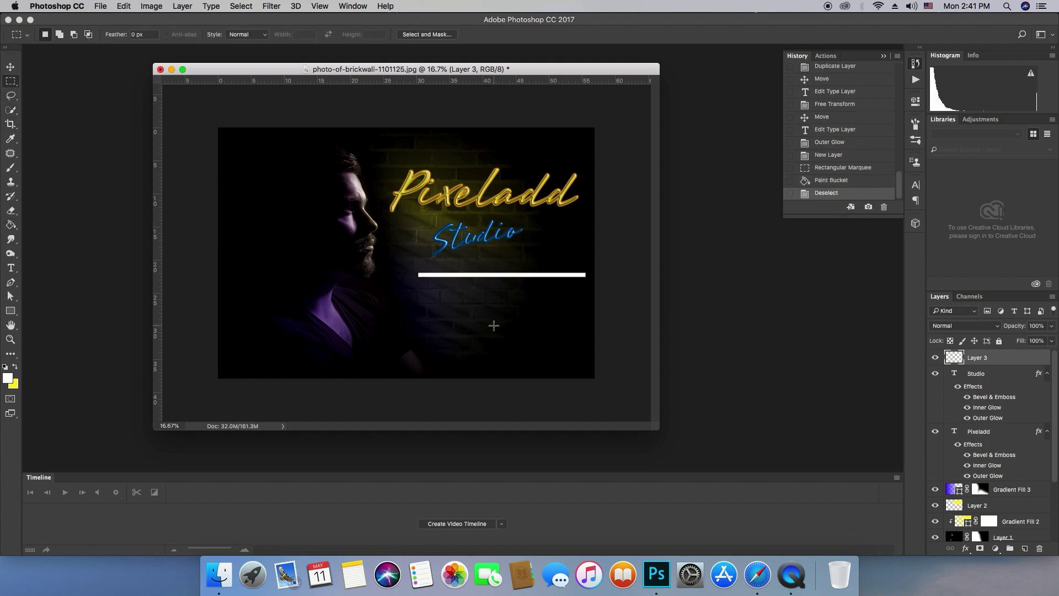
Step: Copy the Studio layer's style and paste it onto the line's Layer 3
{"action": "left_click", "coordinate": [989, 374]}
{"action": "right_click", "coordinate": [989, 376]}
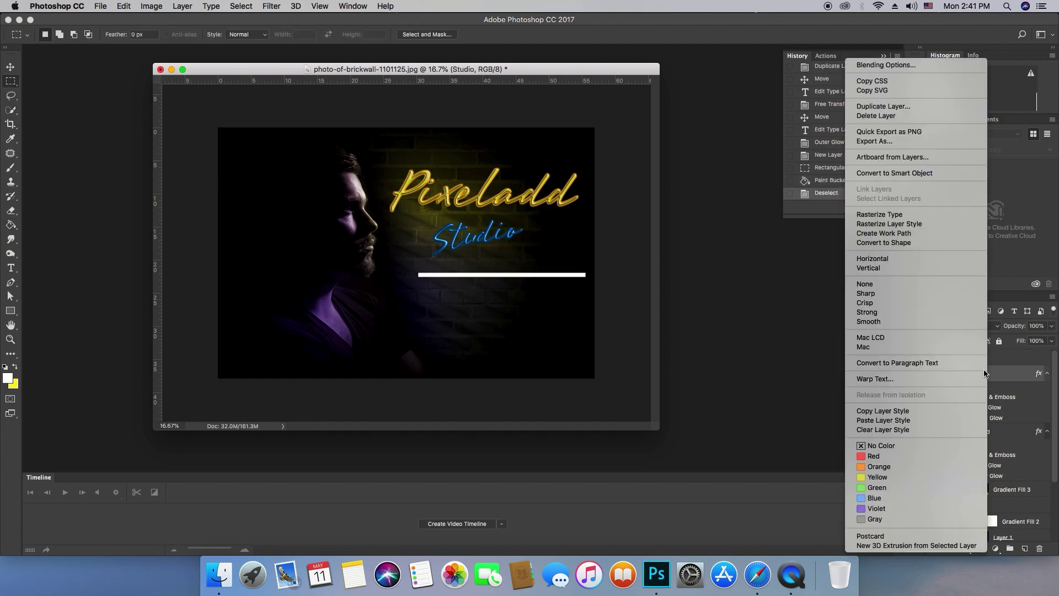
{"action": "left_click", "coordinate": [912, 414]}
{"action": "left_click", "coordinate": [986, 362]}
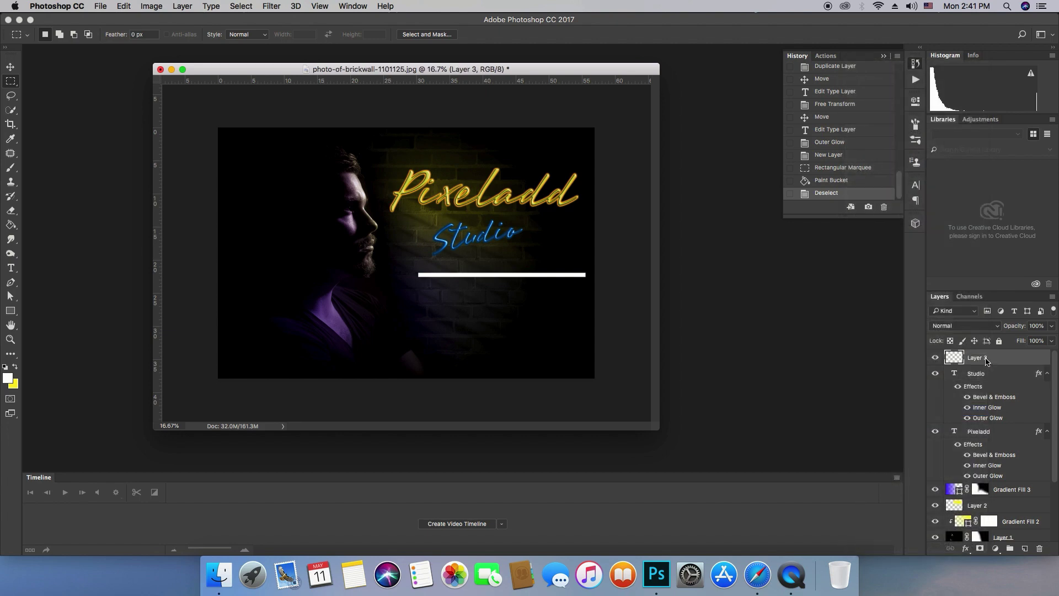
{"action": "right_click", "coordinate": [985, 361]}
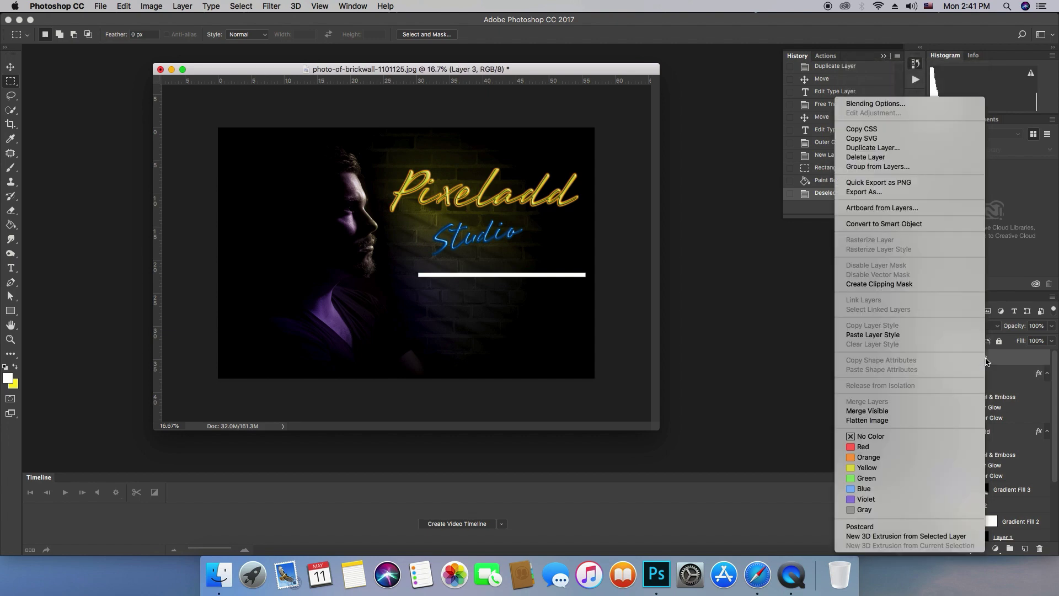
{"action": "left_click", "coordinate": [915, 334]}
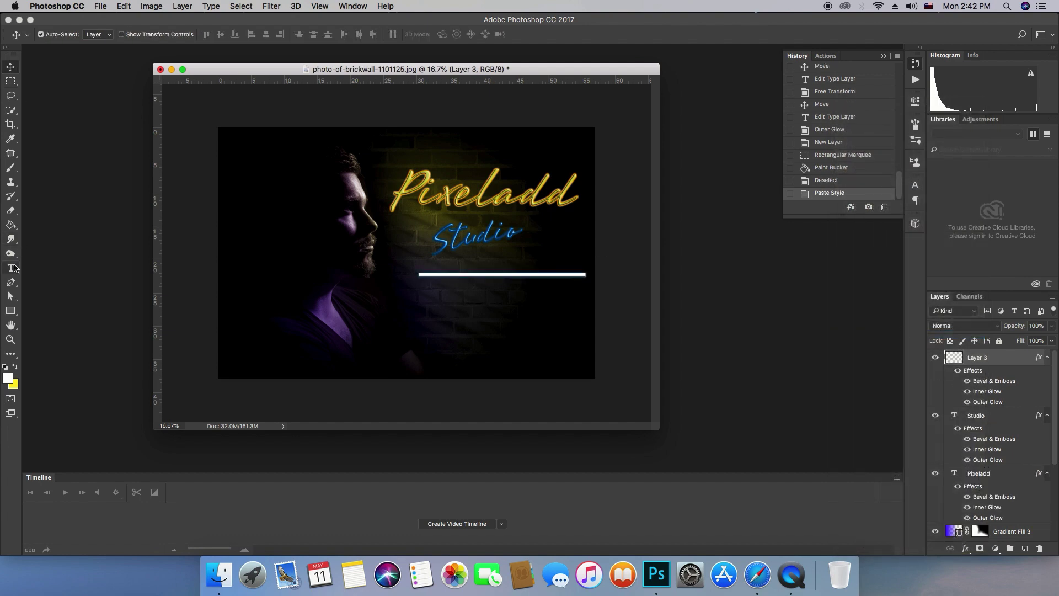
{"action": "double_click", "coordinate": [959, 359]}
{"action": "key", "text": "Return"}
Step: Refill the line with the blue sampled from the Studio lettering
{"action": "left_click", "coordinate": [8, 378]}
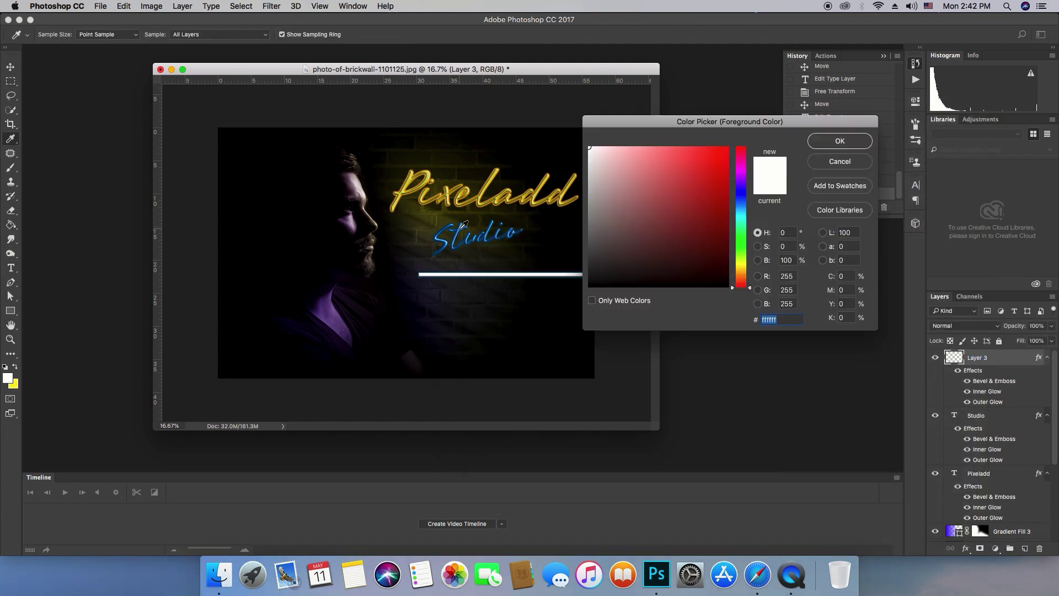
{"action": "left_click", "coordinate": [740, 210]}
{"action": "left_click", "coordinate": [844, 137]}
{"action": "left_click", "coordinate": [503, 275]}
Step: Move the blue line up and shorten it to end left of Studio
{"action": "key", "text": "super+t"}
{"action": "key", "text": "Return"}
{"action": "left_click_drag", "start_coordinate": [464, 275], "coordinate": [438, 235]}
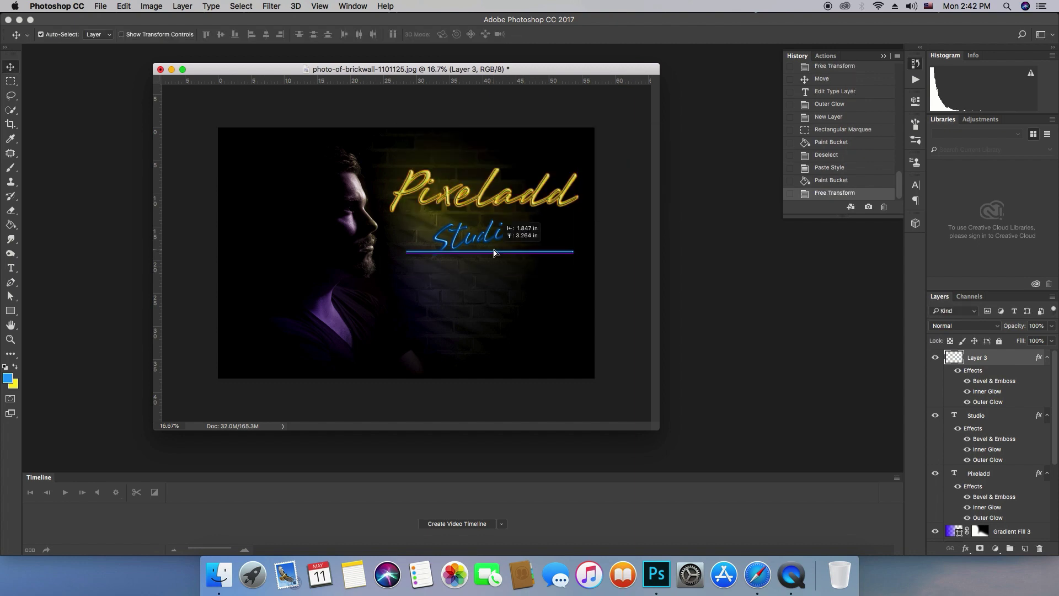
{"action": "key", "text": "super+t"}
{"action": "mouse_move", "coordinate": [560, 236]}
{"action": "left_mouse_down"}
{"action": "mouse_move", "coordinate": [429, 236]}
{"action": "mouse_move", "coordinate": [403, 273]}
{"action": "left_mouse_up"}
{"action": "key", "text": "Return"}
{"action": "key", "text": "super+plus"}
Step: Duplicate the blue line below itself and fill the copy with Pixeladd's yellow
{"action": "left_click", "coordinate": [8, 378]}
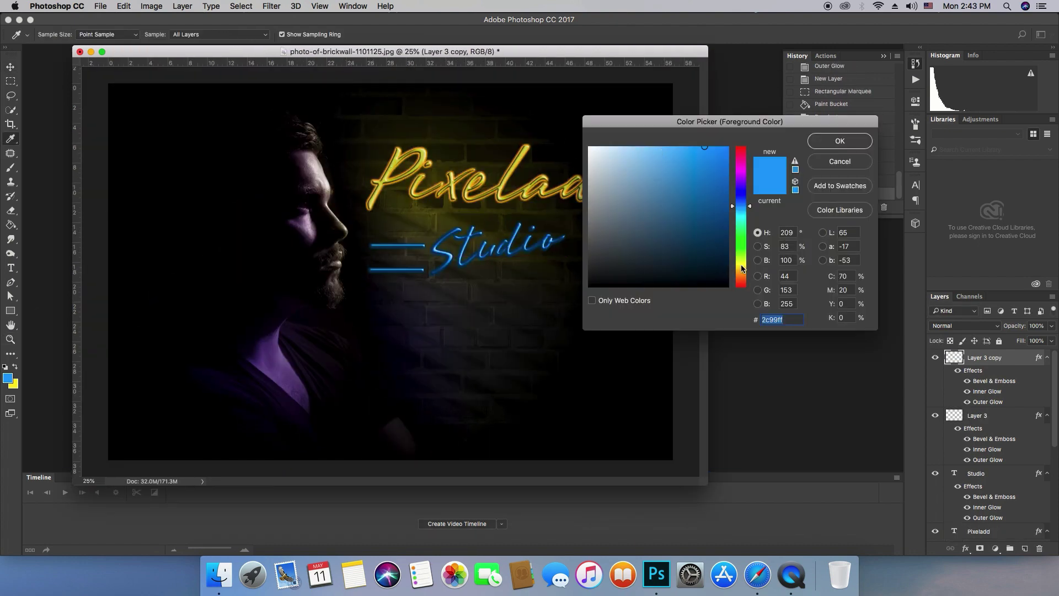
{"action": "left_click", "coordinate": [657, 152]}
{"action": "left_click", "coordinate": [837, 140]}
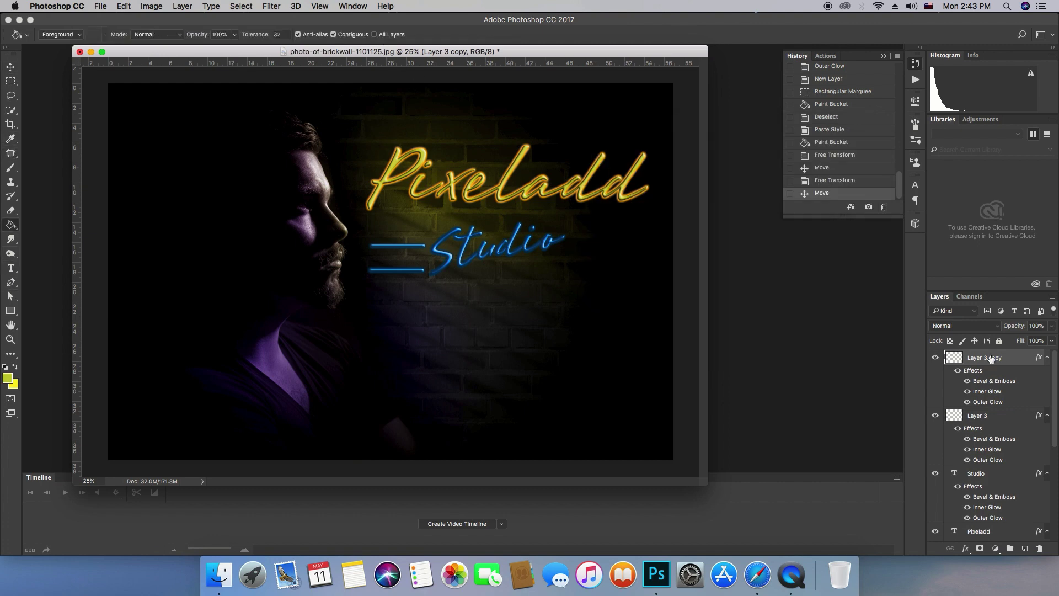
{"action": "double_click", "coordinate": [988, 358]}
{"action": "key", "text": "Escape"}
{"action": "left_click", "coordinate": [7, 378]}
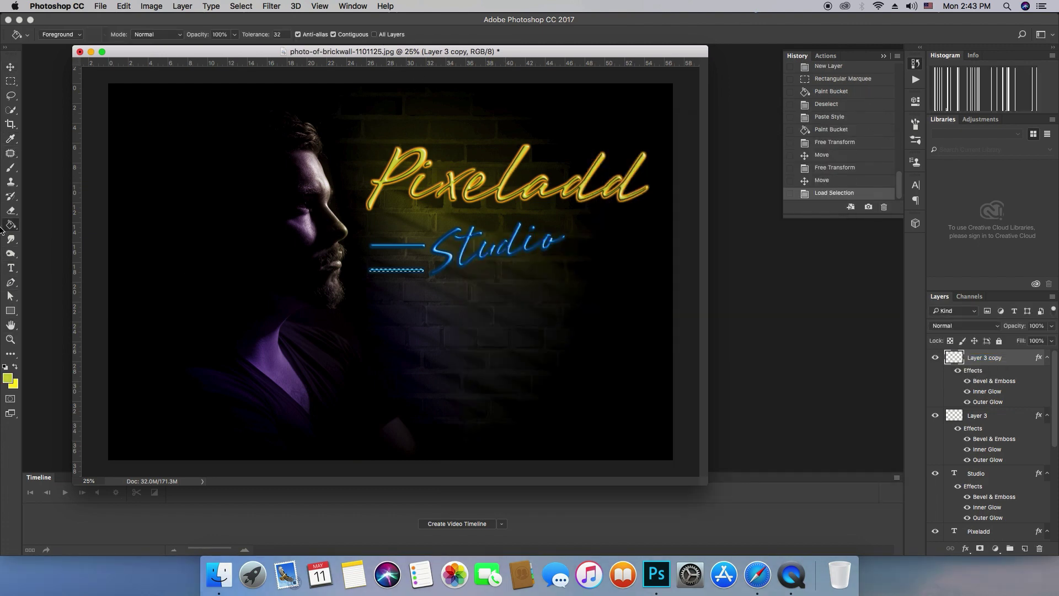
Step: Clear the yellow line's effects and paste the copied neon style onto it
{"action": "right_click", "coordinate": [976, 473]}
{"action": "left_click", "coordinate": [916, 419]}
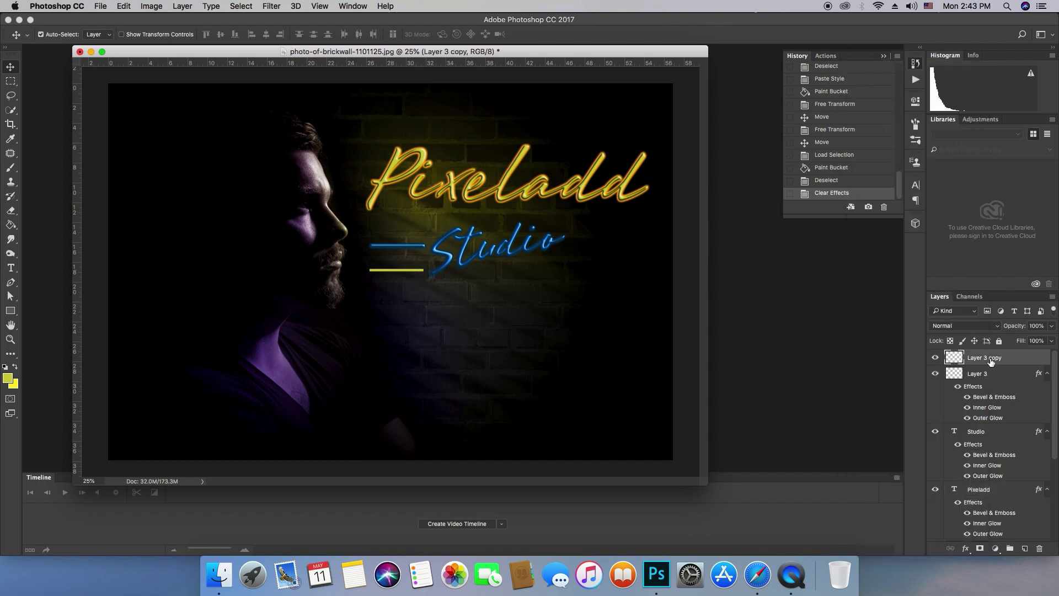
{"action": "right_click", "coordinate": [985, 358]}
{"action": "left_click", "coordinate": [916, 430]}
{"action": "left_click_drag", "start_coordinate": [389, 259], "coordinate": [601, 257]}
Step: Copy the blue-and-yellow pair to the right of Studio and raise all four lines
{"action": "left_click", "coordinate": [387, 244]}
{"action": "left_click", "coordinate": [392, 267], "text": "shift"}
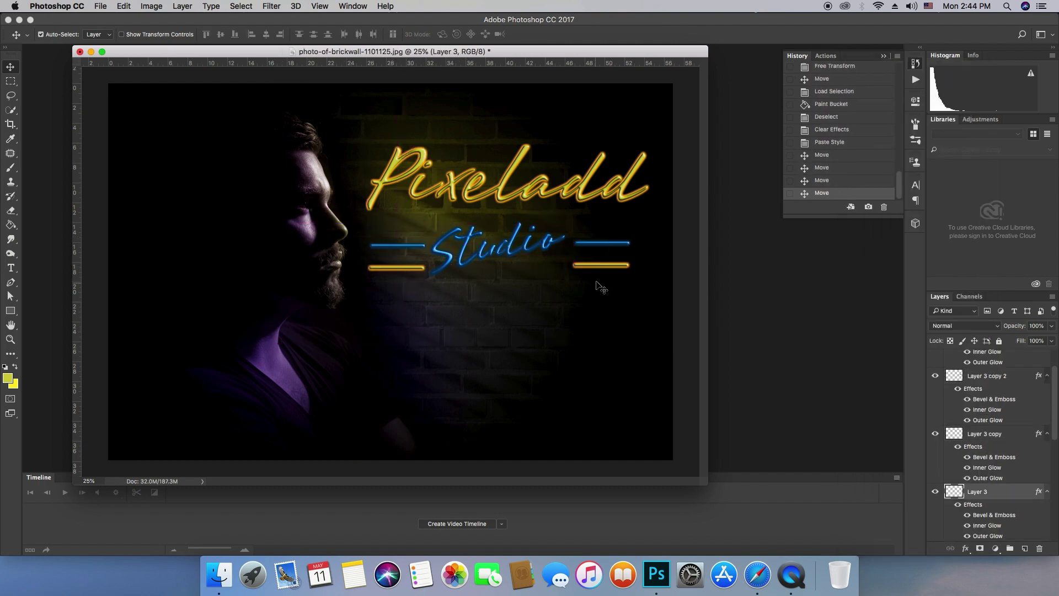
{"action": "left_click_drag", "start_coordinate": [405, 268], "coordinate": [398, 249]}
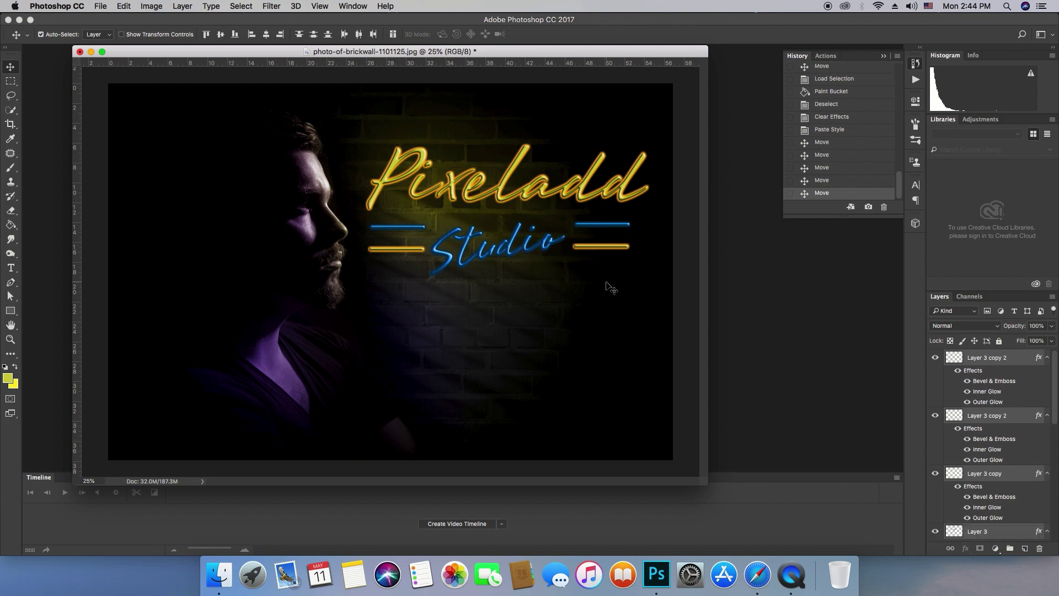
Step: Group the four selected line layers via Group from Layers, then refit the view
{"action": "right_click", "coordinate": [1024, 351]}
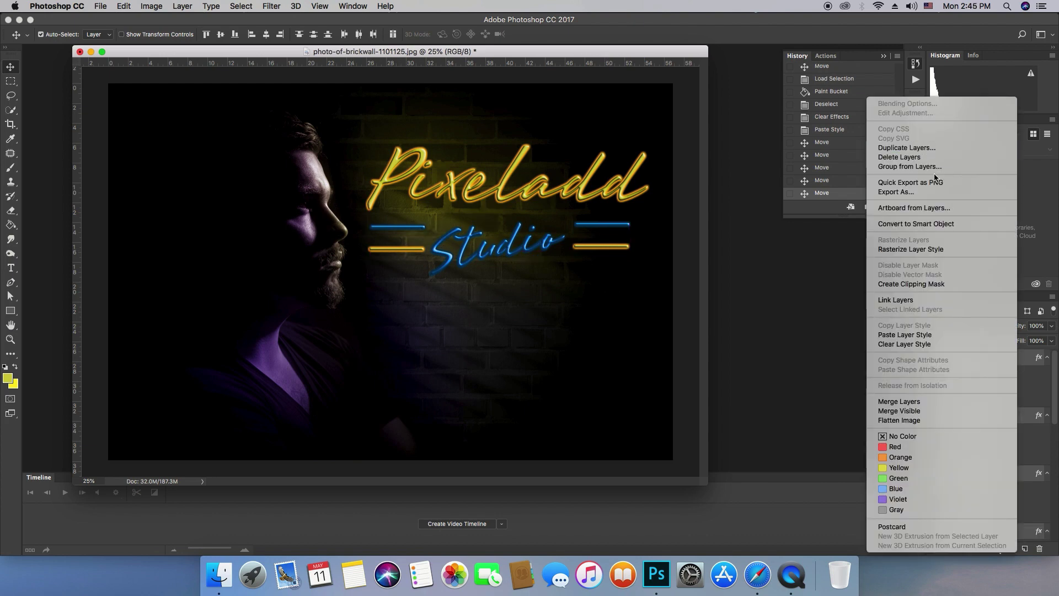
{"action": "left_click", "coordinate": [910, 166]}
{"action": "key", "text": "super+minus"}
{"action": "key", "text": "super+minus"}
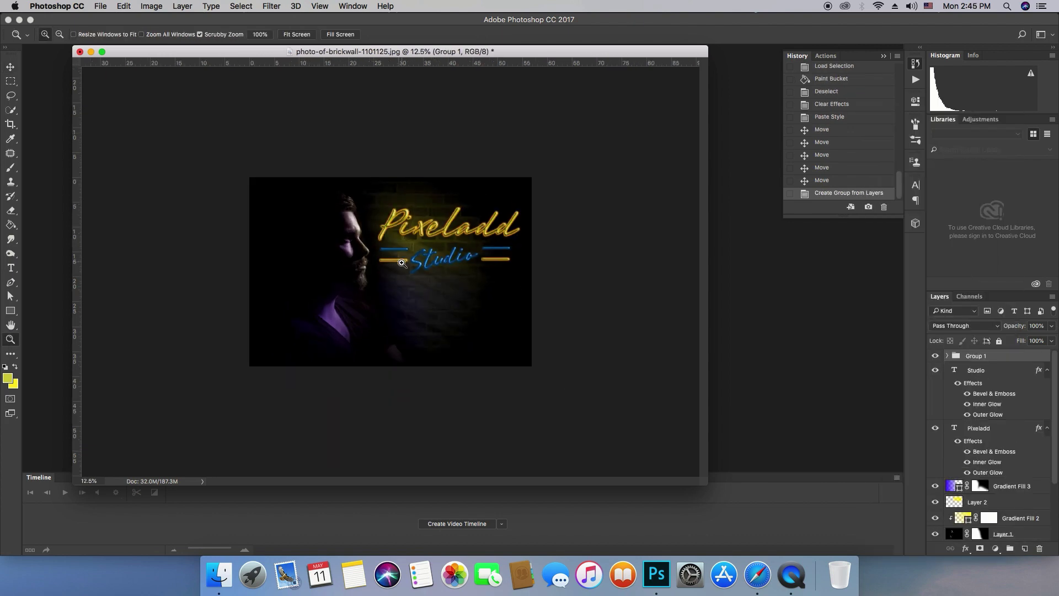
{"action": "key", "text": "super+plus"}
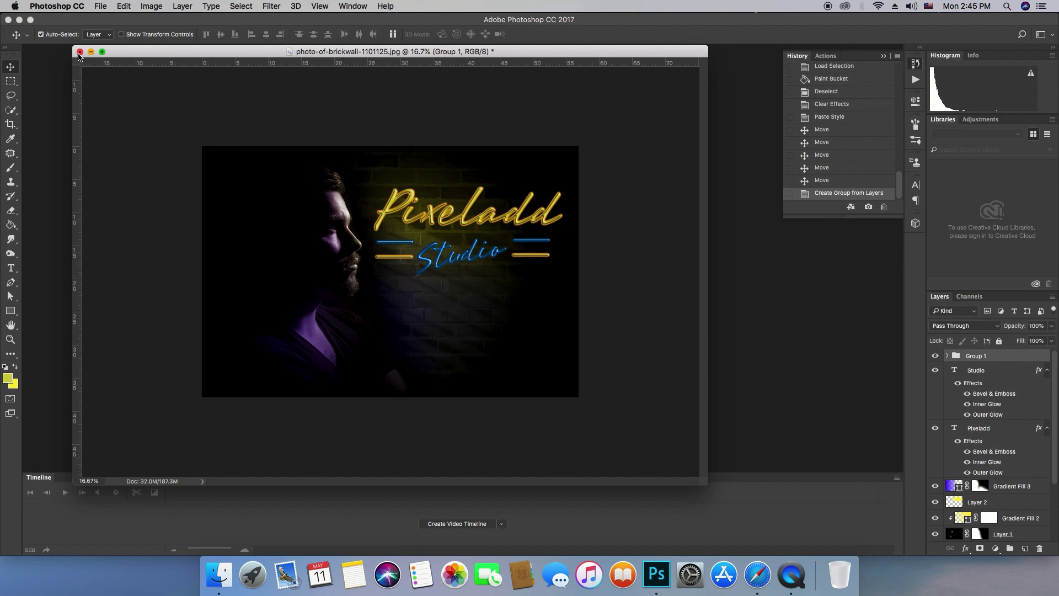
Step: Flatten the image and save it as JPEG '01 gif' in Desktop/pixeladd/GIF IN PHOTOSHOP
{"action": "left_click", "coordinate": [1053, 298]}
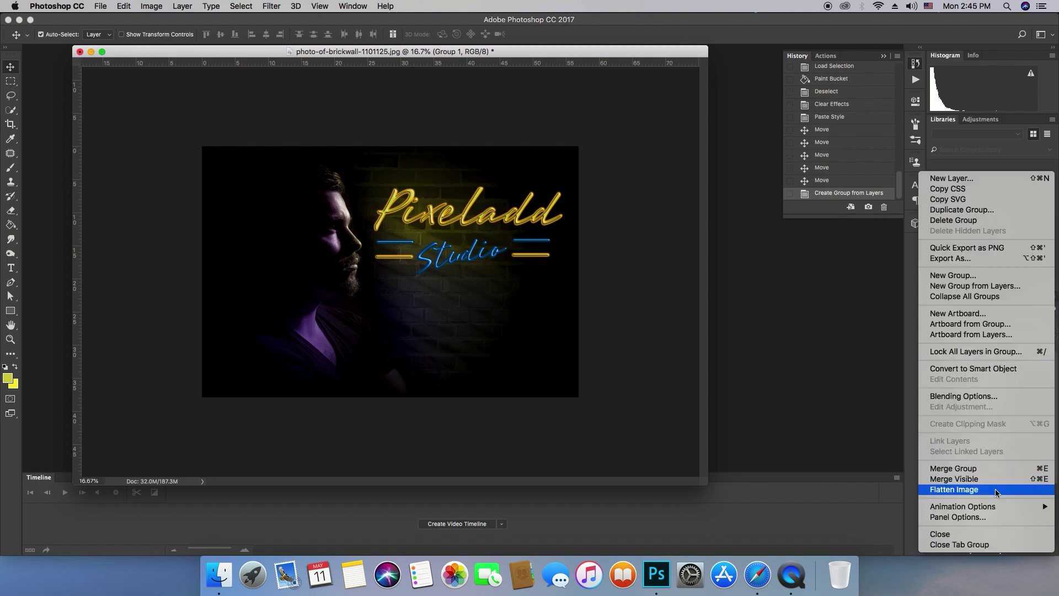
{"action": "left_click", "coordinate": [995, 488]}
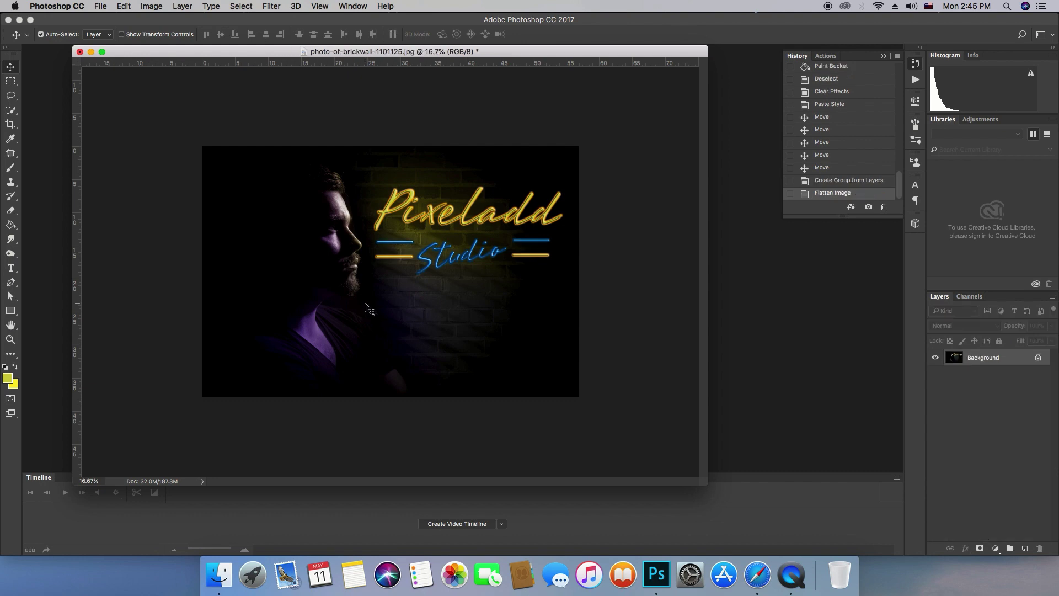
{"action": "left_click", "coordinate": [101, 6]}
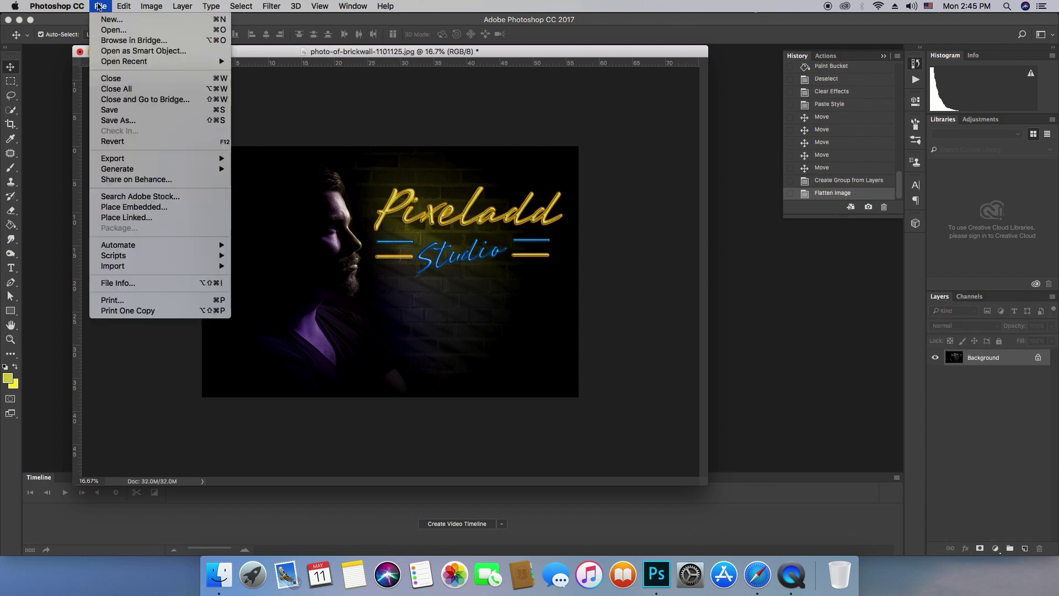
{"action": "left_click", "coordinate": [153, 128]}
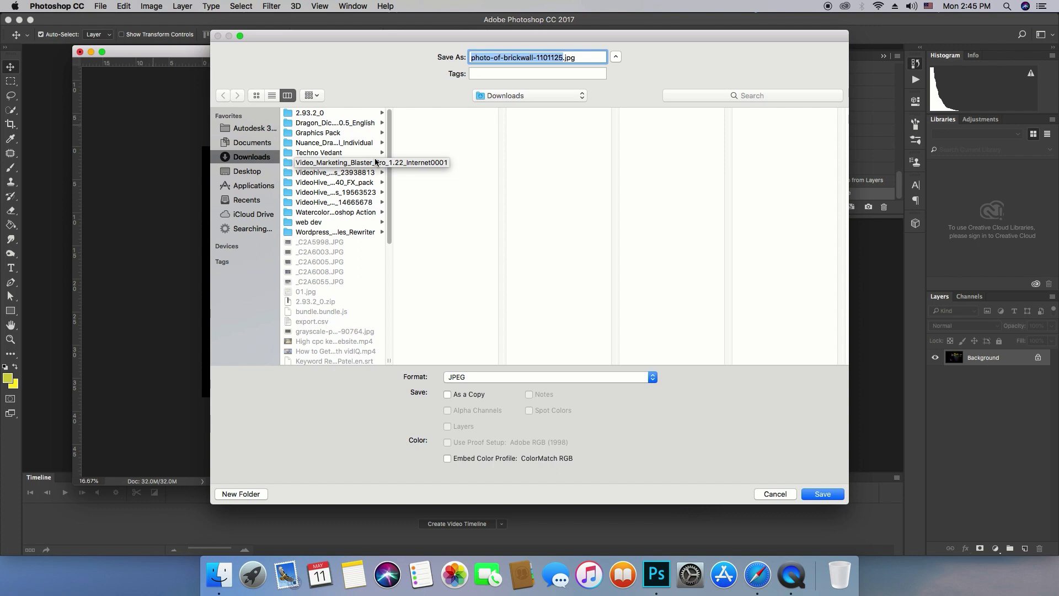
{"action": "left_click", "coordinate": [250, 172]}
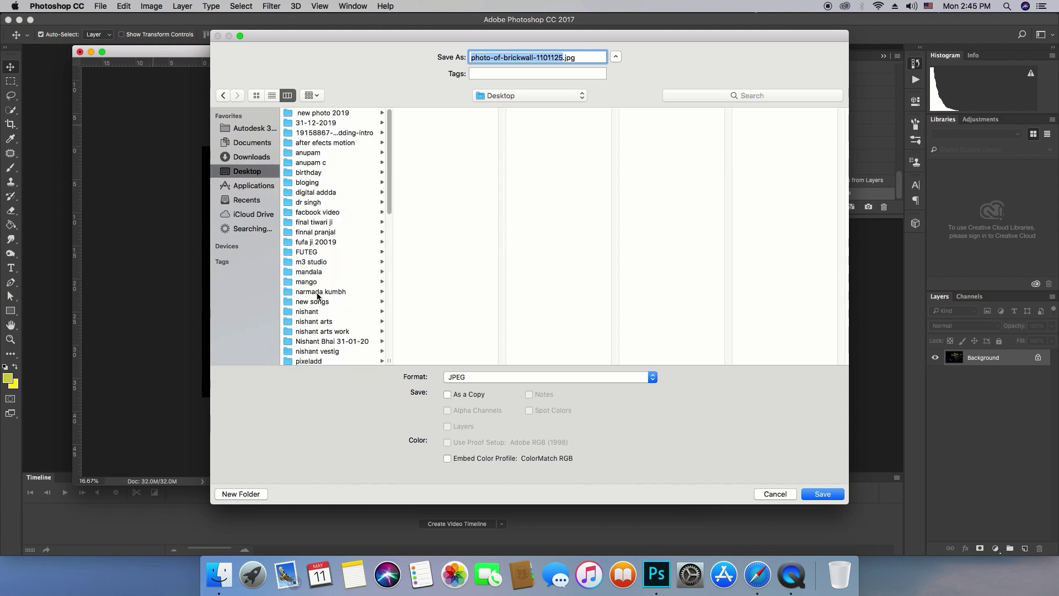
{"action": "mouse_move", "coordinate": [387, 157]}
{"action": "left_mouse_down"}
{"action": "mouse_move", "coordinate": [387, 209]}
{"action": "mouse_move", "coordinate": [389, 152]}
{"action": "mouse_move", "coordinate": [389, 193]}
{"action": "left_mouse_up"}
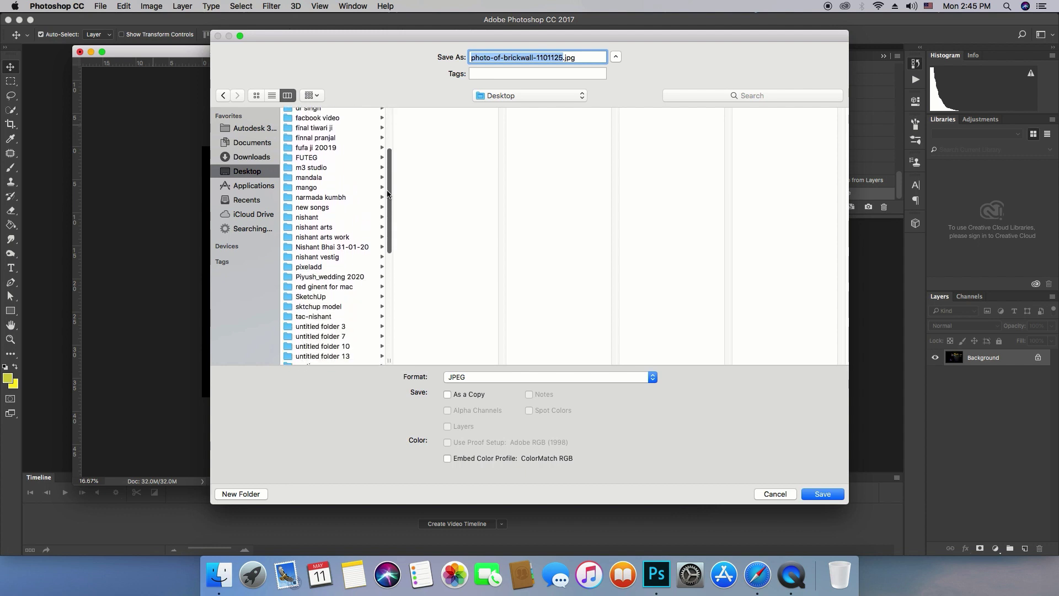
{"action": "left_click", "coordinate": [315, 266]}
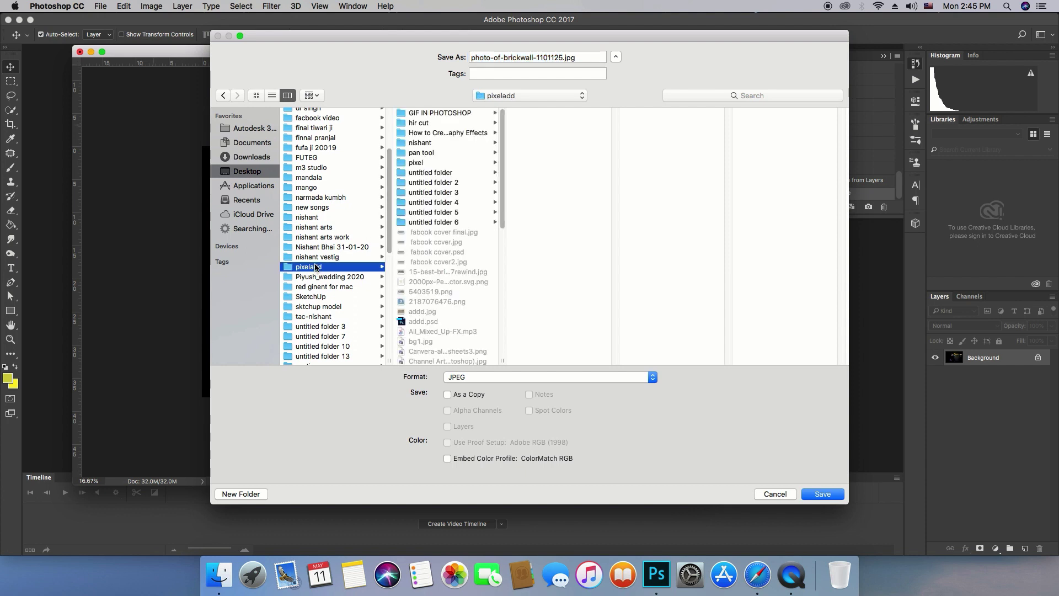
{"action": "left_click", "coordinate": [448, 114]}
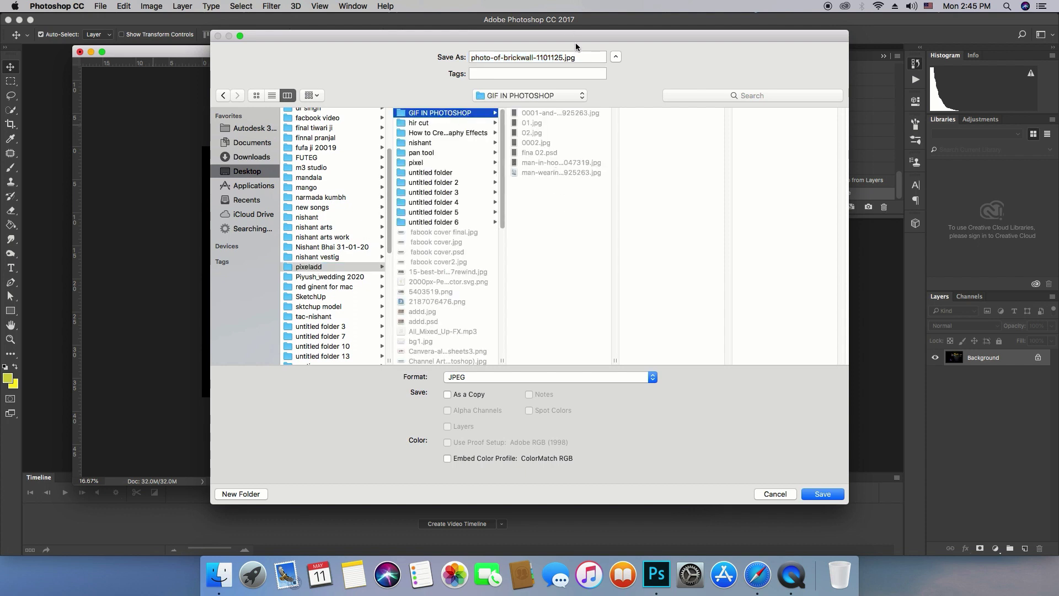
{"action": "left_click_drag", "start_coordinate": [563, 55], "coordinate": [365, 73]}
{"action": "type", "text": "01 "}
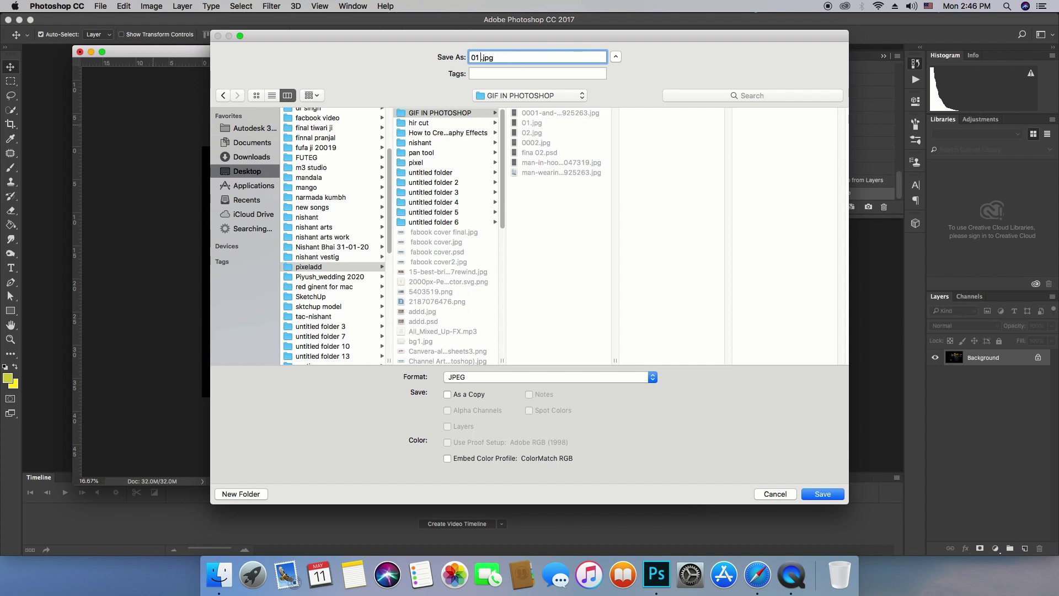
{"action": "type", "text": "gif"}
{"action": "left_click", "coordinate": [822, 496]}
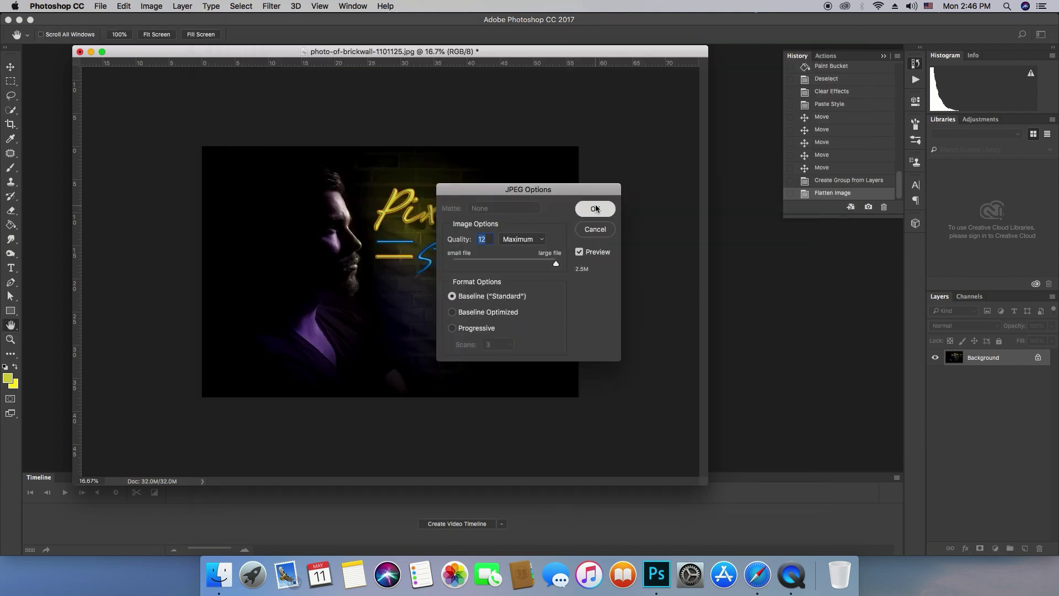
{"action": "left_click", "coordinate": [595, 209]}
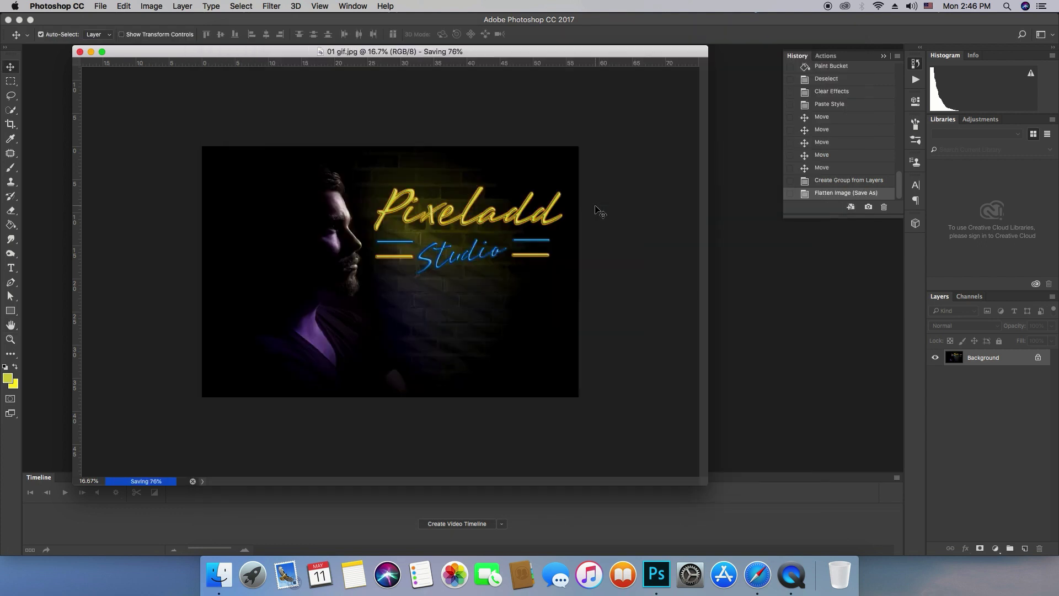
Step: Undo the flatten, lower the text's Outer Glow opacity to a faint level, then re-flatten
{"action": "left_click", "coordinate": [836, 184]}
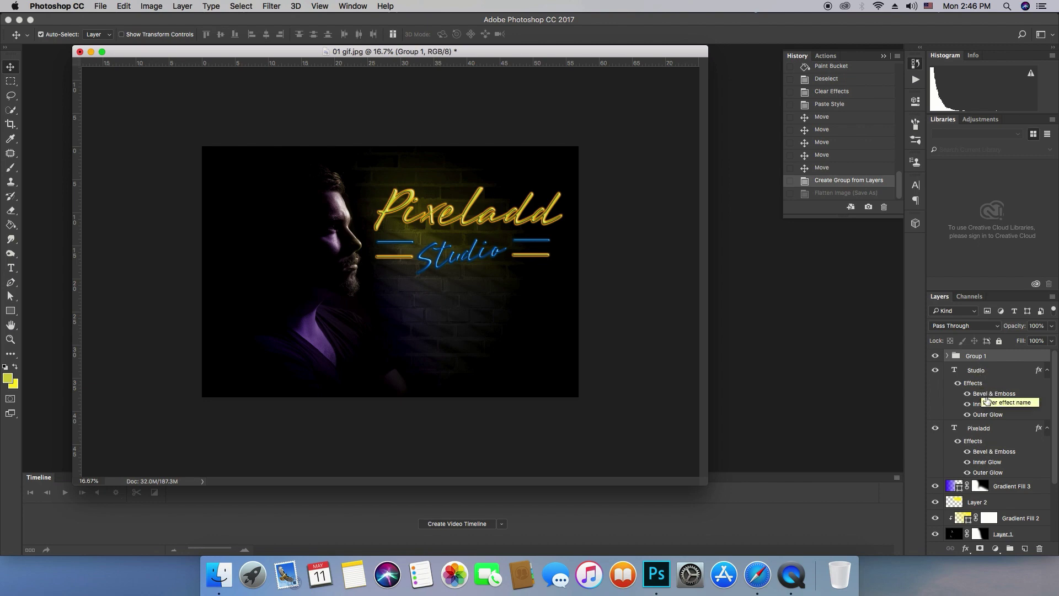
{"action": "left_click", "coordinate": [986, 415]}
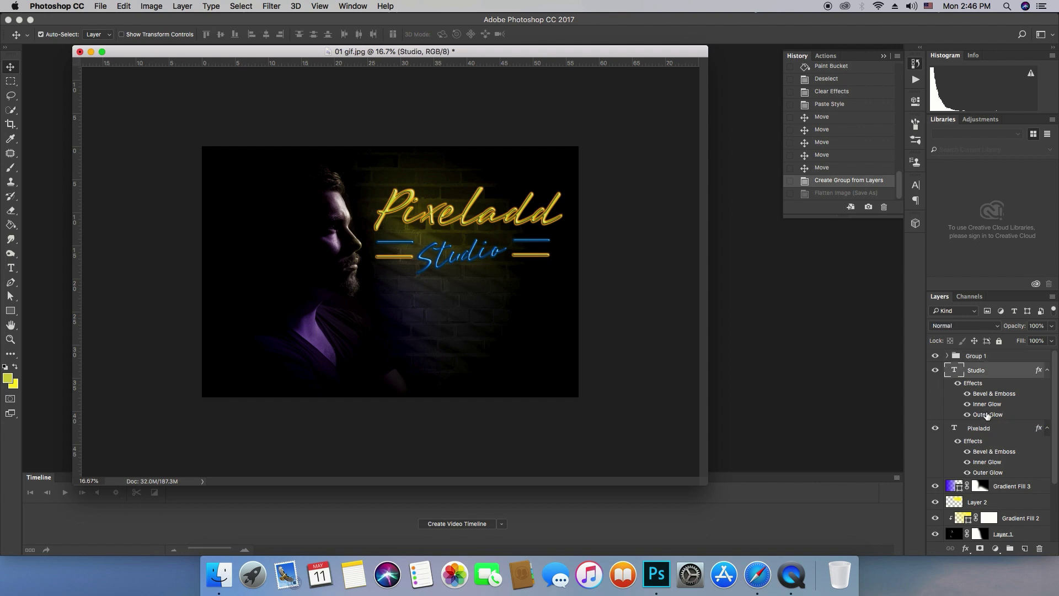
{"action": "double_click", "coordinate": [987, 415]}
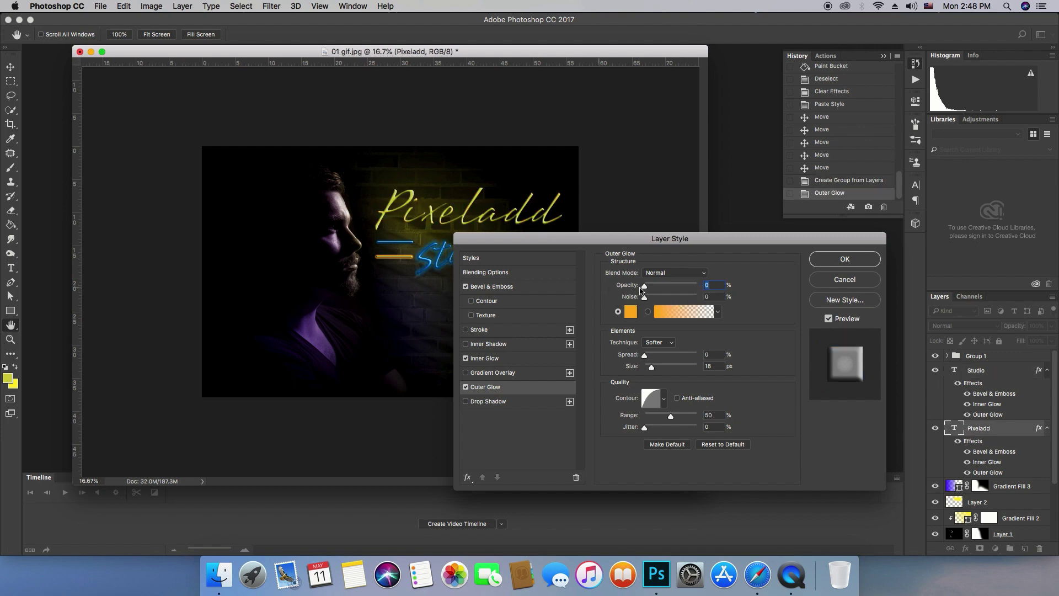
{"action": "left_click_drag", "start_coordinate": [640, 291], "coordinate": [576, 293]}
{"action": "mouse_move", "coordinate": [662, 292]}
{"action": "left_mouse_down"}
{"action": "mouse_move", "coordinate": [649, 293]}
{"action": "mouse_move", "coordinate": [659, 290]}
{"action": "left_mouse_up"}
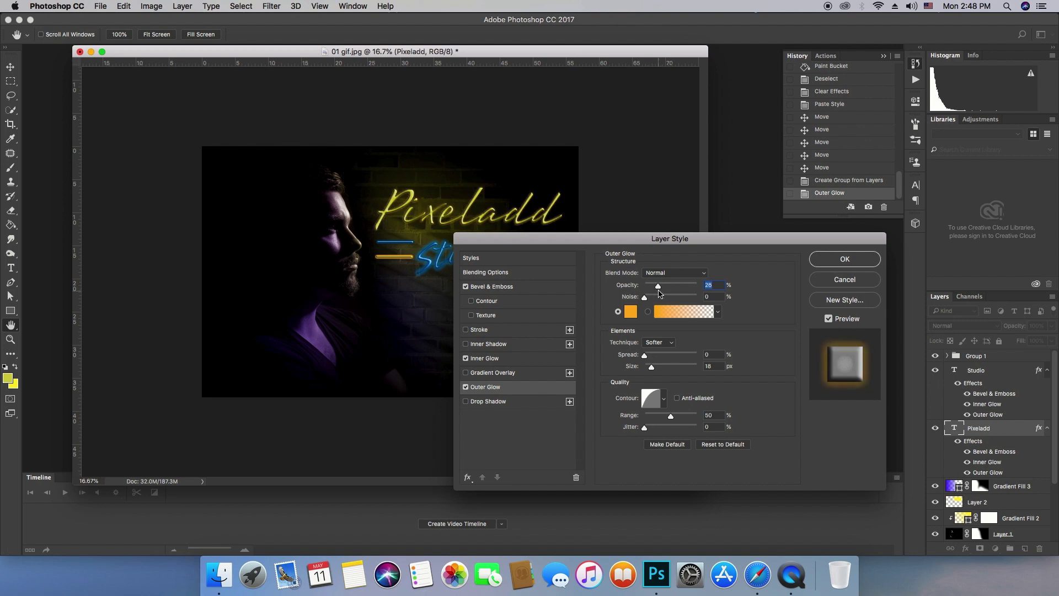
{"action": "key", "text": "Return"}
{"action": "left_click", "coordinate": [1053, 296]}
{"action": "left_click", "coordinate": [1005, 492]}
Step: Save the dimmed image as JPEG '02 gif.jpg'
{"action": "key", "text": "v"}
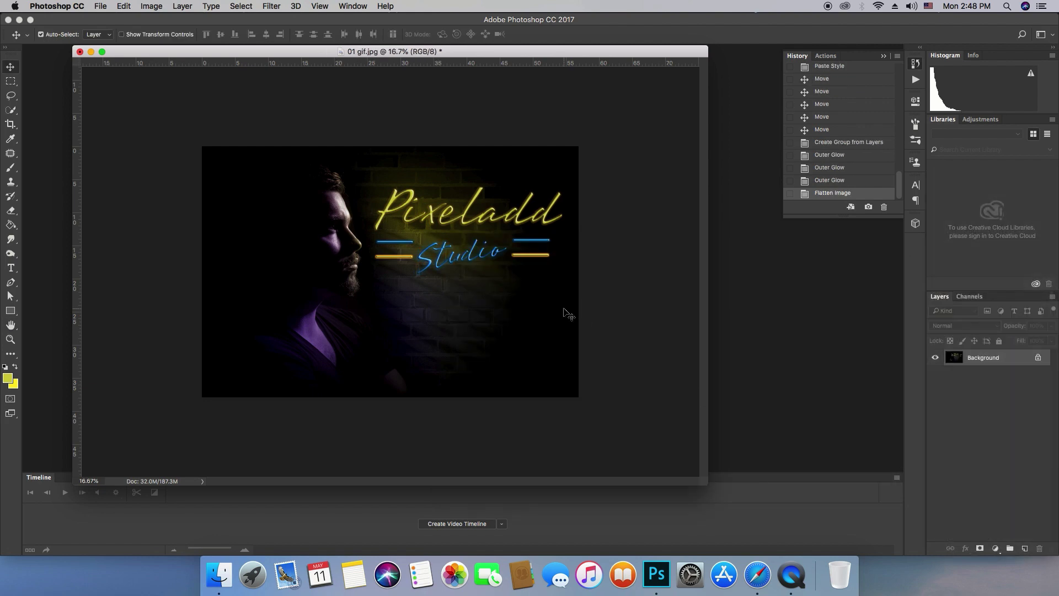
{"action": "left_click", "coordinate": [101, 6]}
{"action": "left_click", "coordinate": [157, 120]}
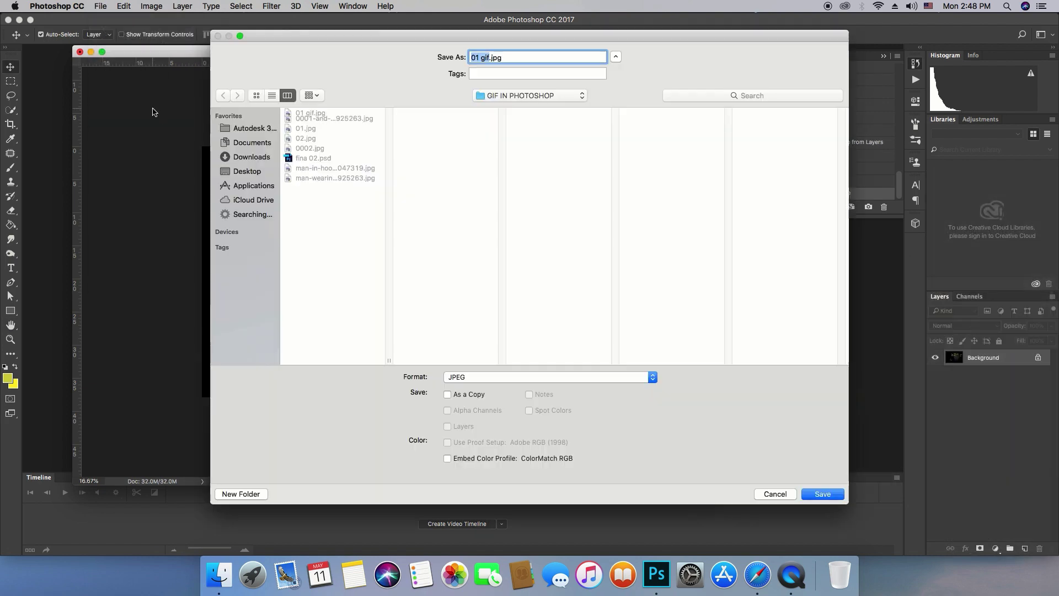
{"action": "left_click", "coordinate": [315, 113]}
{"action": "double_click", "coordinate": [475, 57]}
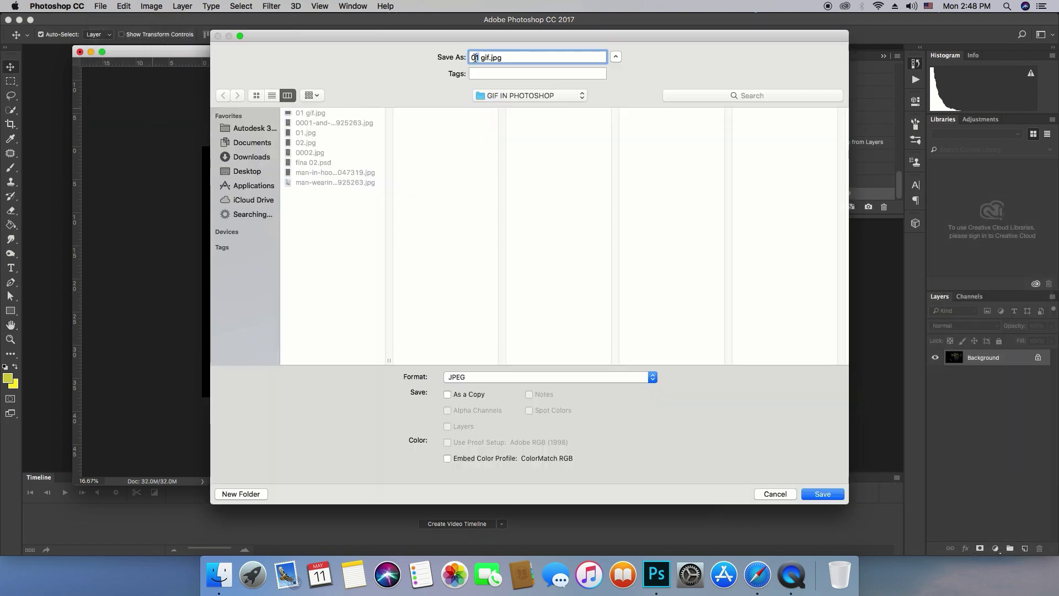
{"action": "type", "text": "02"}
{"action": "left_click", "coordinate": [822, 495]}
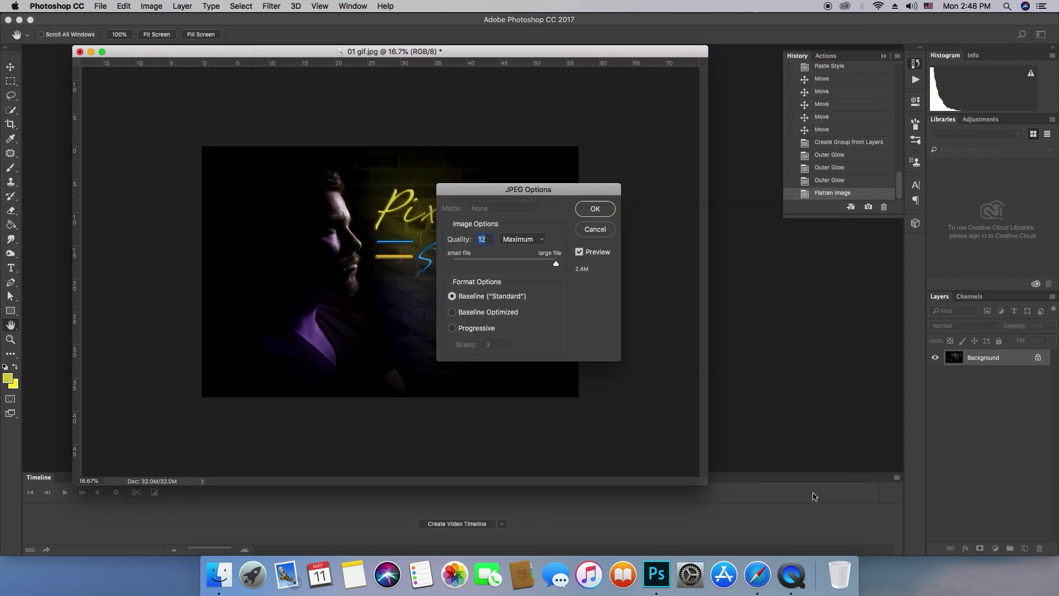
{"action": "left_click", "coordinate": [600, 209]}
Step: Reopen 01 gif.jpg and drag its image into 02 gif.jpg as Layer 1
{"action": "left_click", "coordinate": [80, 51]}
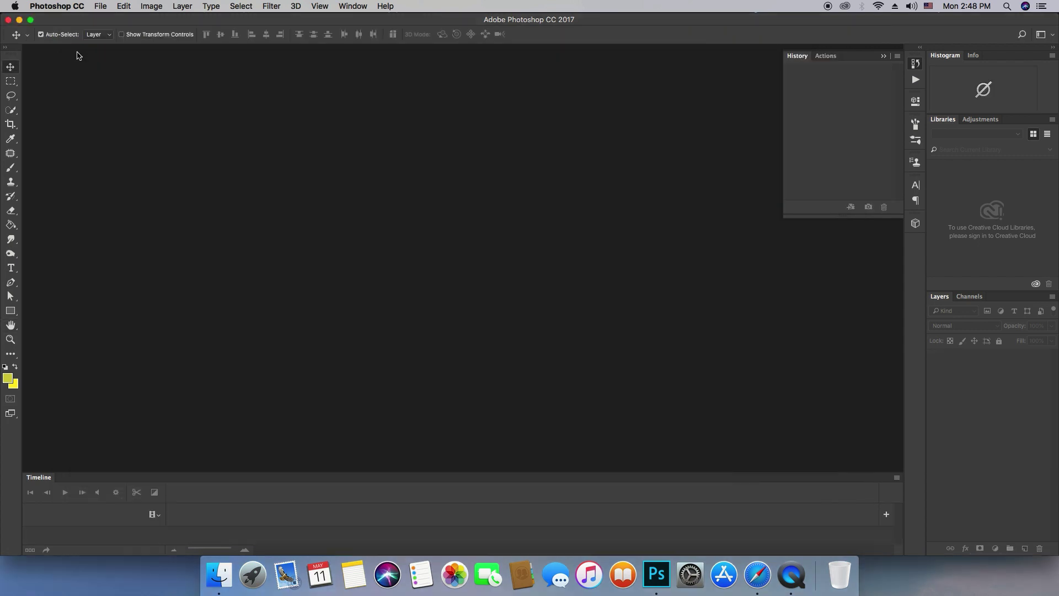
{"action": "left_click", "coordinate": [100, 6]}
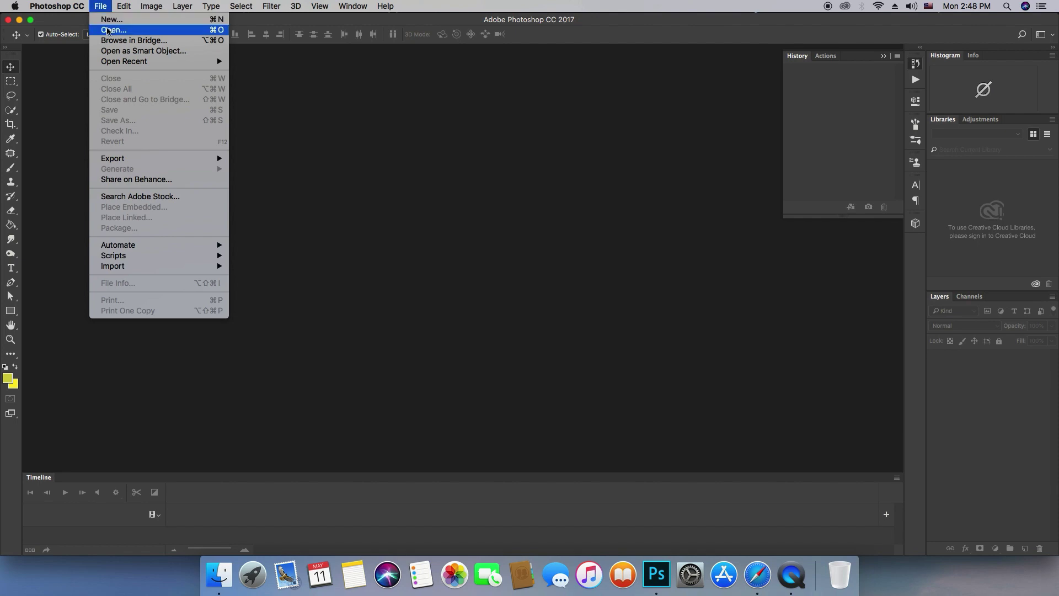
{"action": "left_click", "coordinate": [105, 26]}
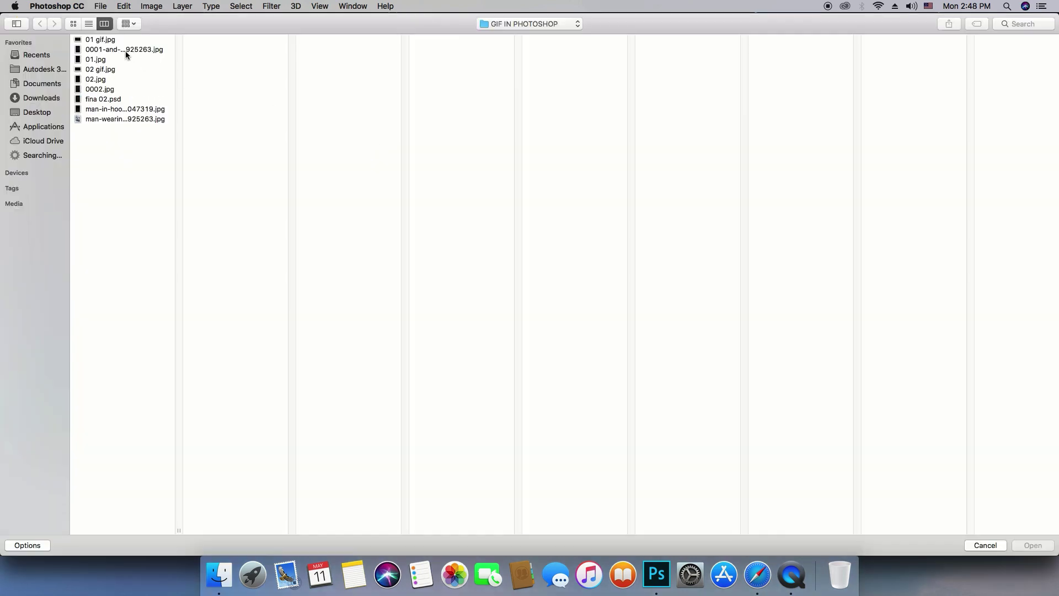
{"action": "left_click", "coordinate": [109, 42]}
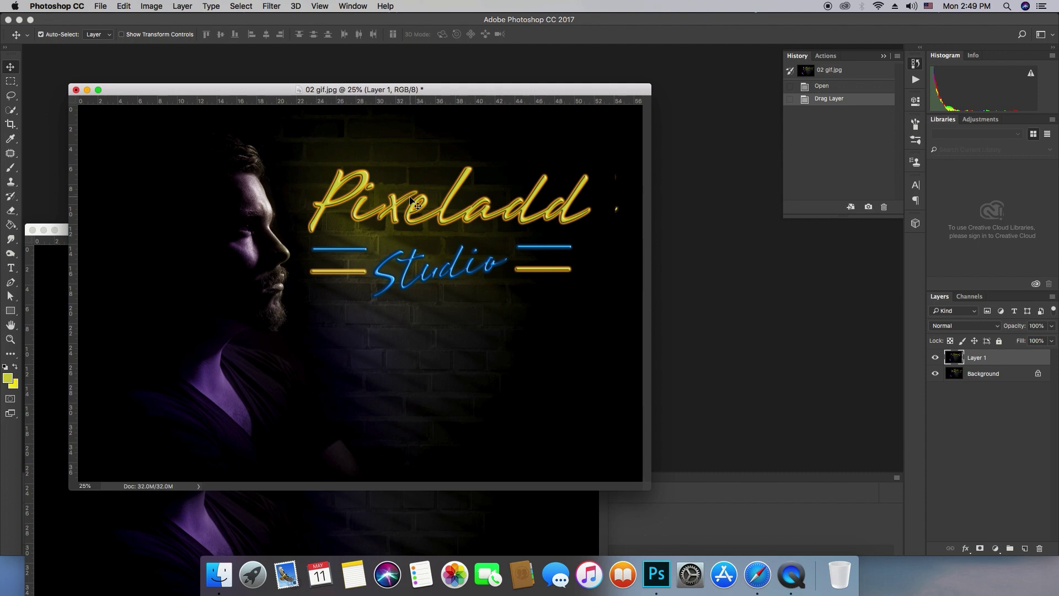
{"action": "mouse_move", "coordinate": [415, 199]}
{"action": "left_mouse_down"}
{"action": "mouse_move", "coordinate": [421, 216]}
{"action": "mouse_move", "coordinate": [441, 215]}
{"action": "left_mouse_up"}
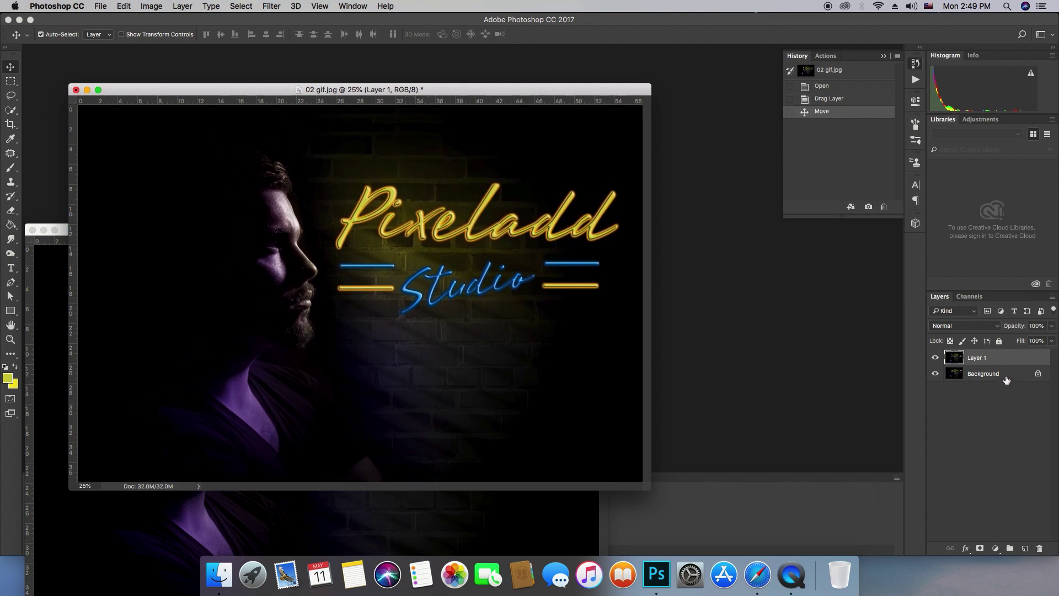
Step: Duplicate the Background, nudge Layer 1 up into place, and close 01 gif.jpg
{"action": "mouse_move", "coordinate": [1006, 380]}
{"action": "left_mouse_down"}
{"action": "mouse_move", "coordinate": [1029, 545]}
{"action": "mouse_move", "coordinate": [1039, 549]}
{"action": "left_mouse_up"}
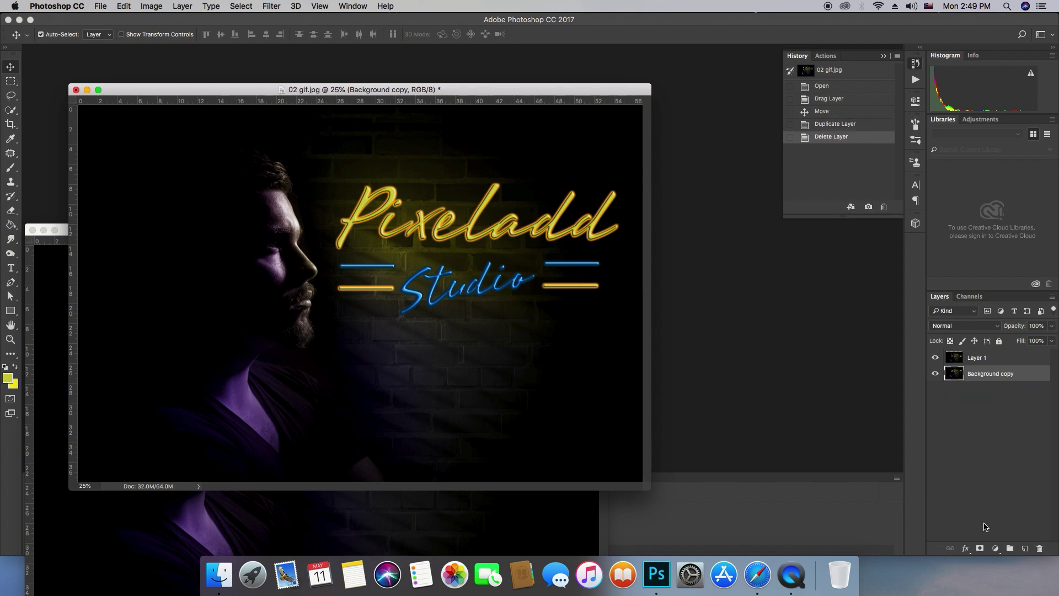
{"action": "key", "text": "z"}
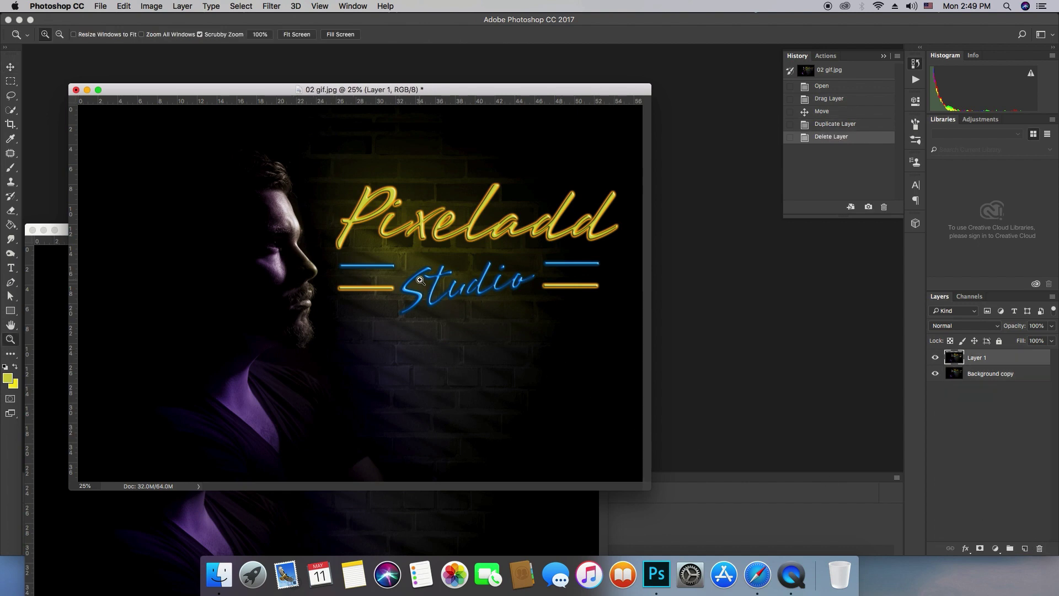
{"action": "left_click", "coordinate": [429, 290], "text": "alt"}
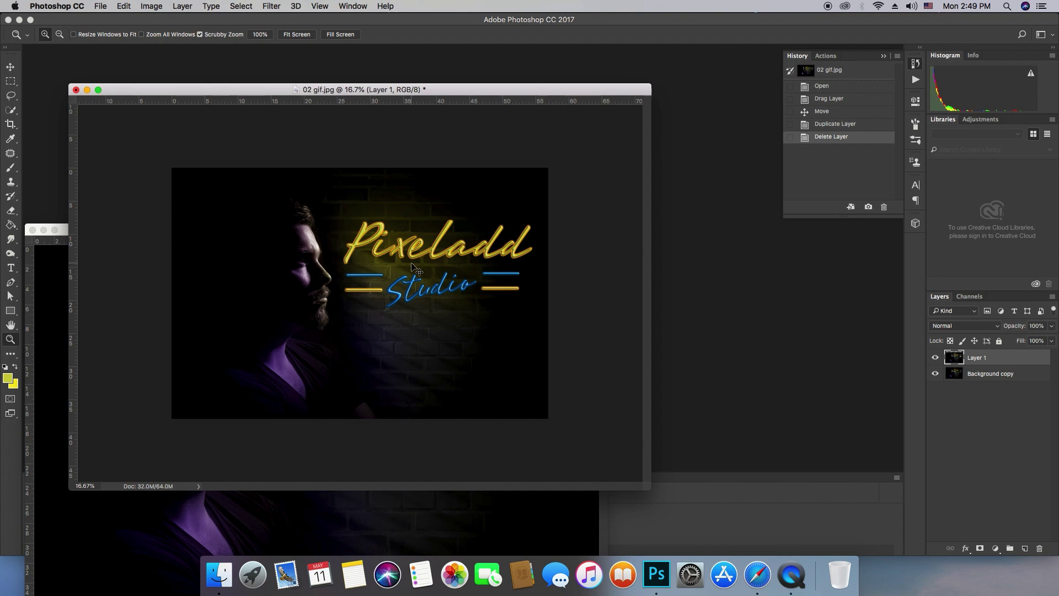
{"action": "key", "text": "ctrl+t"}
{"action": "left_click_drag", "start_coordinate": [418, 275], "coordinate": [417, 266]}
{"action": "left_click", "coordinate": [530, 505]}
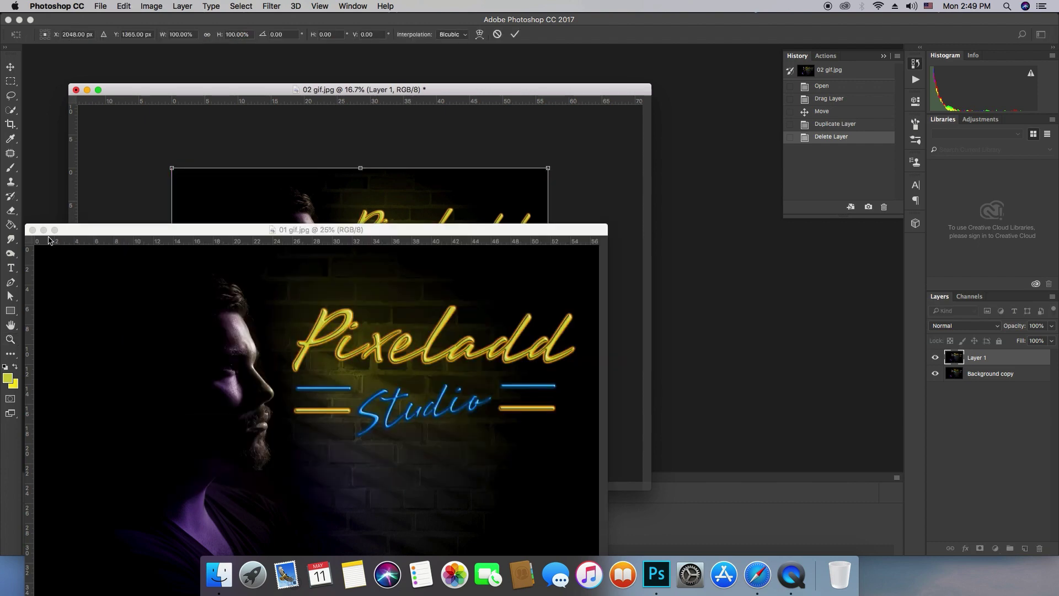
{"action": "left_click", "coordinate": [32, 230]}
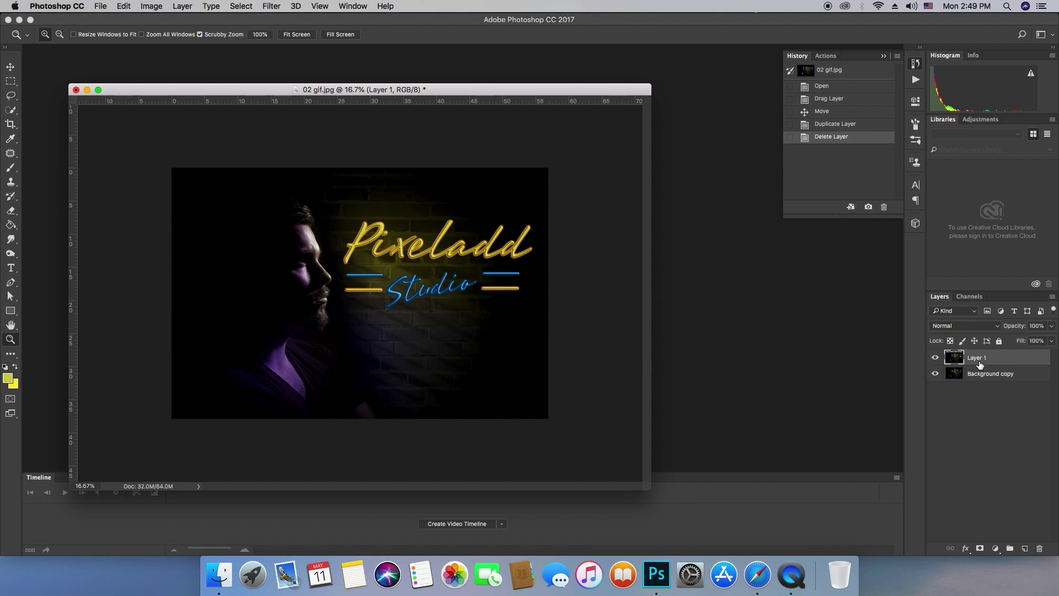
Step: Fine-tune Layer 1's alignment and toggle its visibility to compare against the Background copy
{"action": "key", "text": "super+t"}
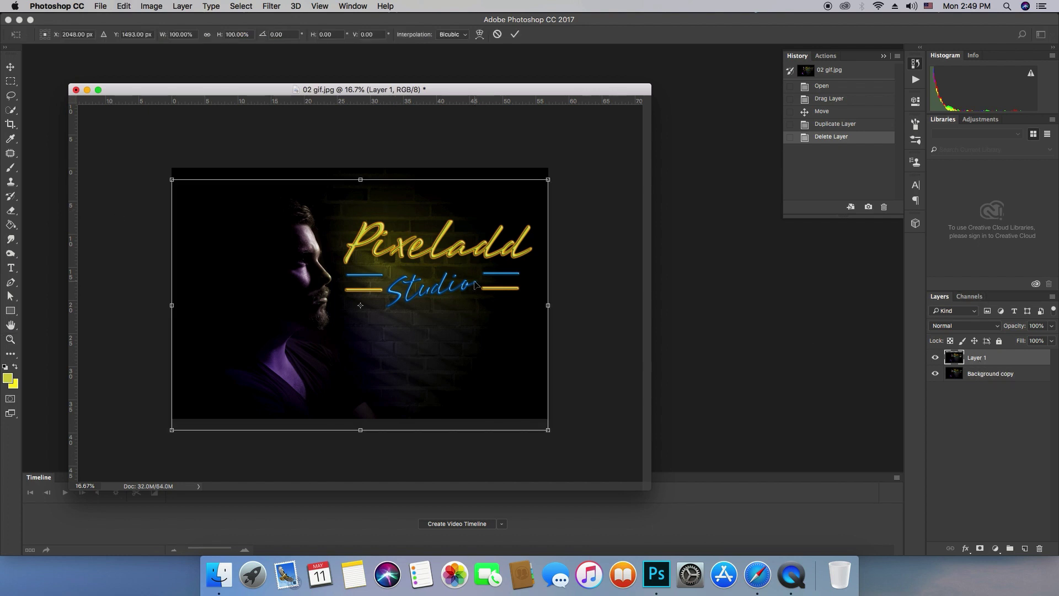
{"action": "left_click_drag", "start_coordinate": [475, 284], "coordinate": [472, 271]}
{"action": "key", "text": "Return"}
{"action": "key", "text": "z"}
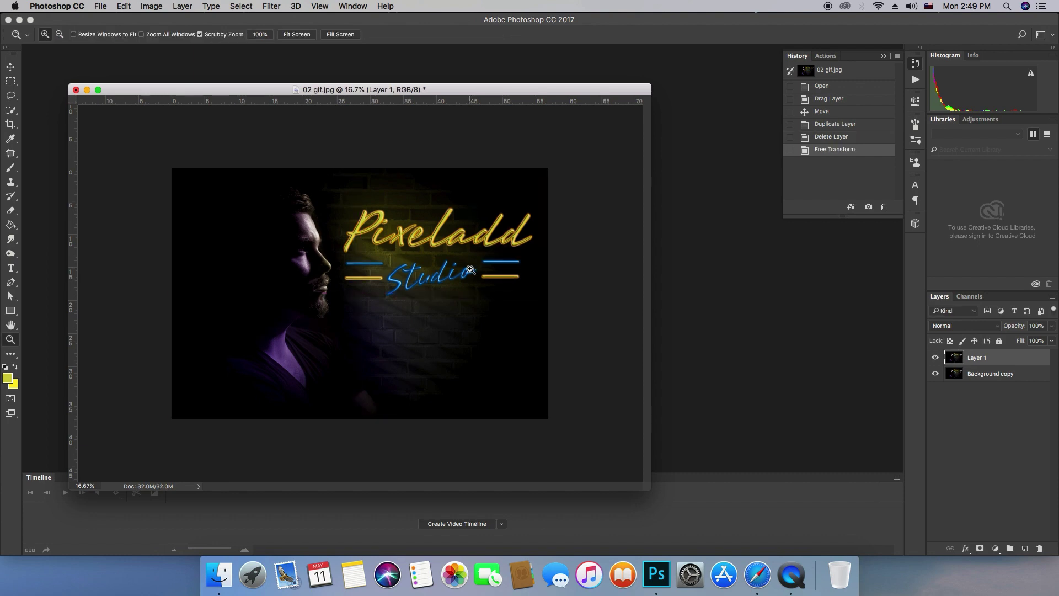
{"action": "left_click", "coordinate": [10, 66]}
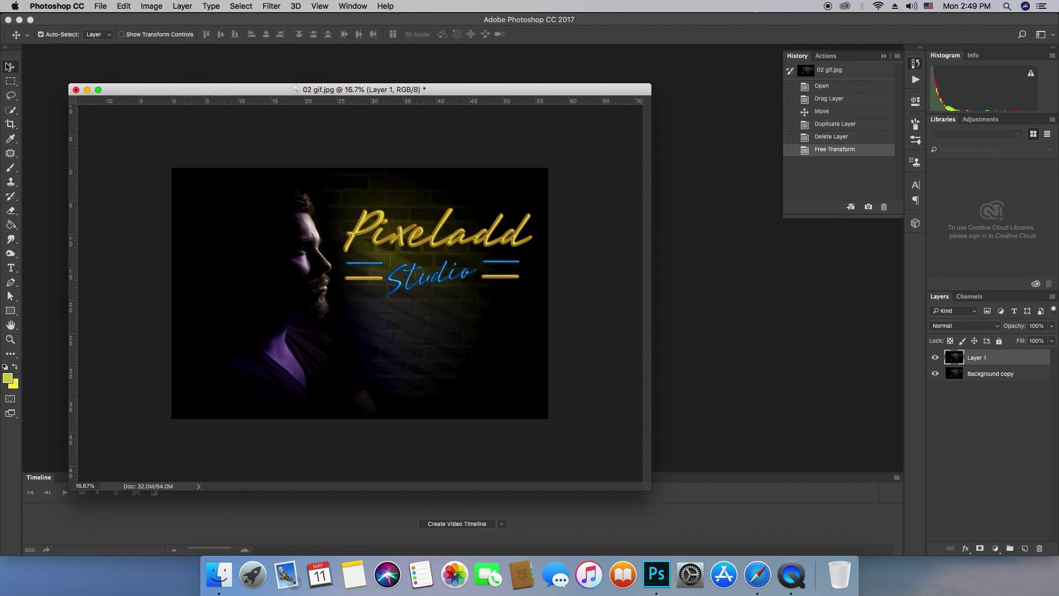
{"action": "left_click", "coordinate": [935, 357]}
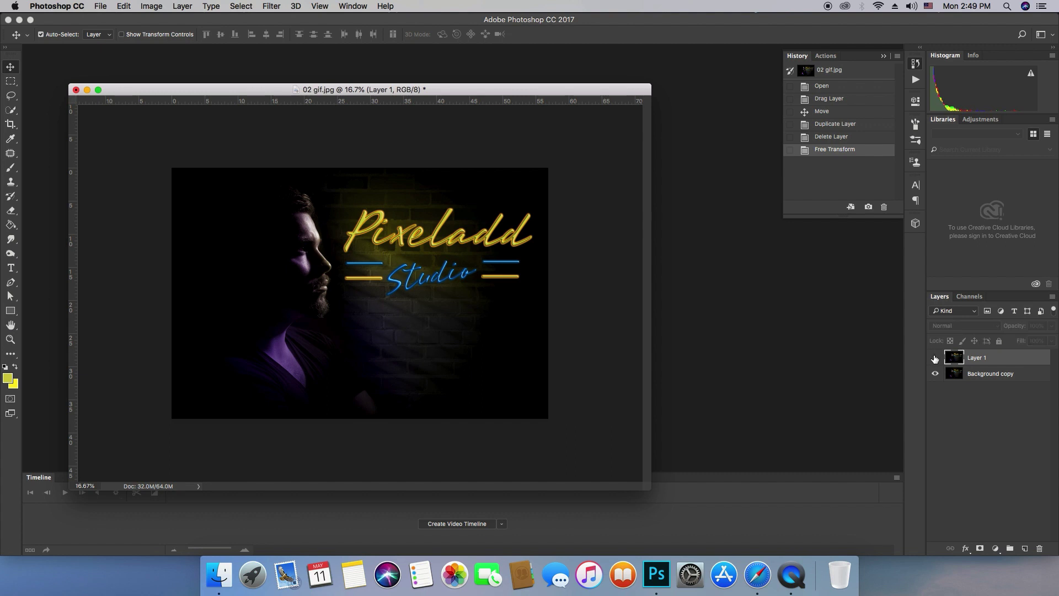
{"action": "left_click", "coordinate": [936, 357]}
{"action": "left_click", "coordinate": [935, 357]}
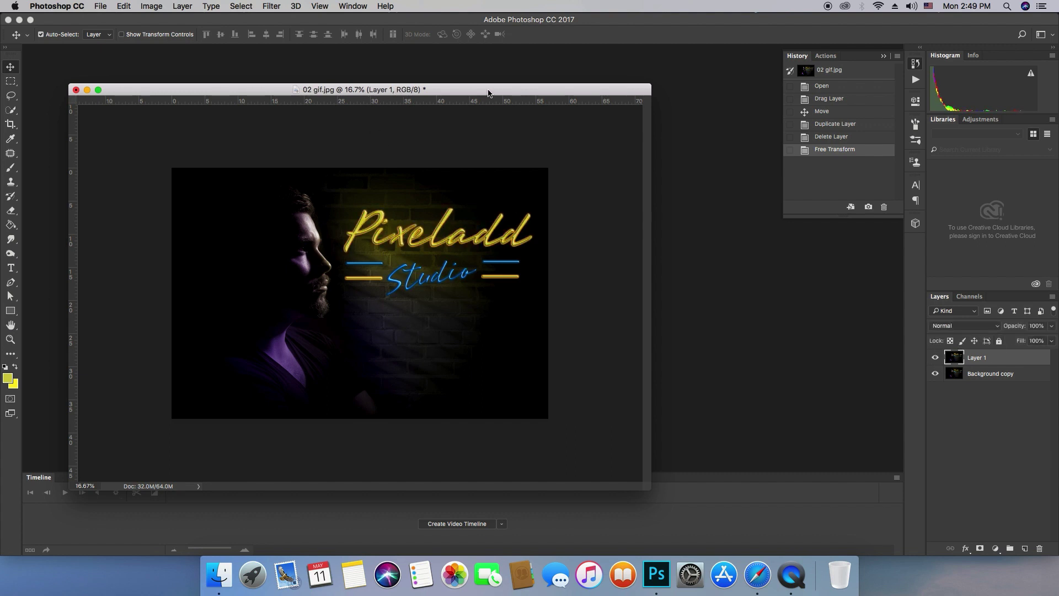
{"action": "left_click_drag", "start_coordinate": [487, 93], "coordinate": [513, 65]}
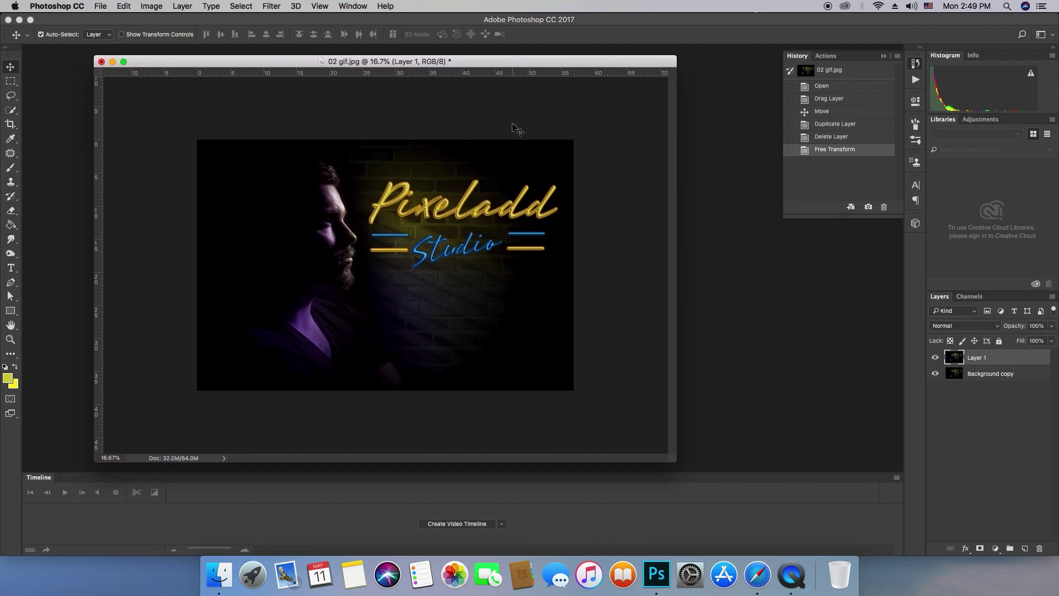
Step: Create a video timeline, trim Layer 1 and Background copy to about 11 frames, and play it
{"action": "left_click", "coordinate": [466, 524]}
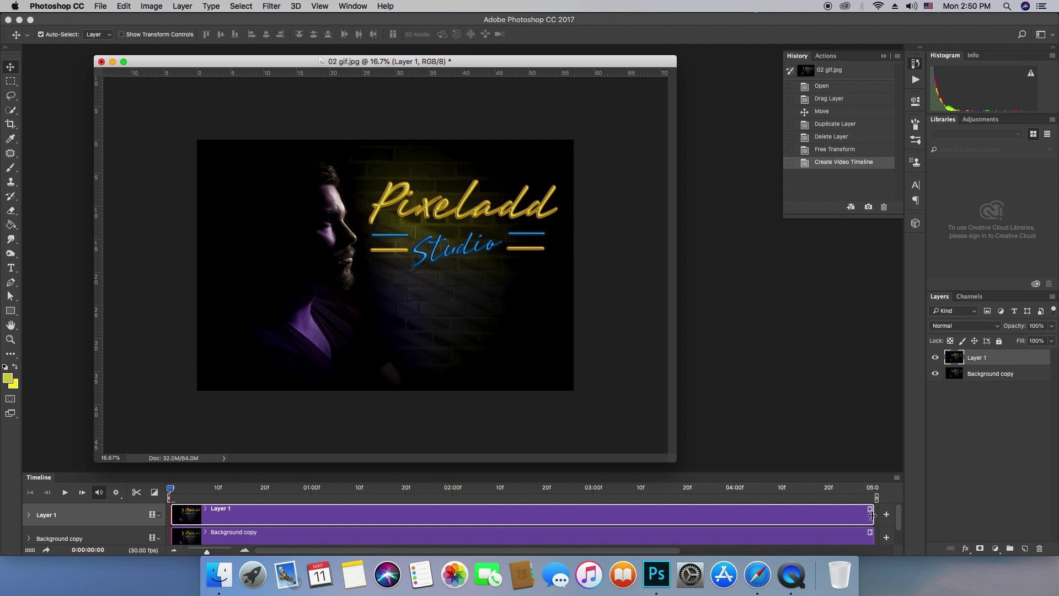
{"action": "left_click_drag", "start_coordinate": [871, 515], "coordinate": [224, 504]}
{"action": "mouse_move", "coordinate": [871, 533]}
{"action": "left_mouse_down"}
{"action": "mouse_move", "coordinate": [222, 542]}
{"action": "mouse_move", "coordinate": [257, 519]}
{"action": "left_mouse_up"}
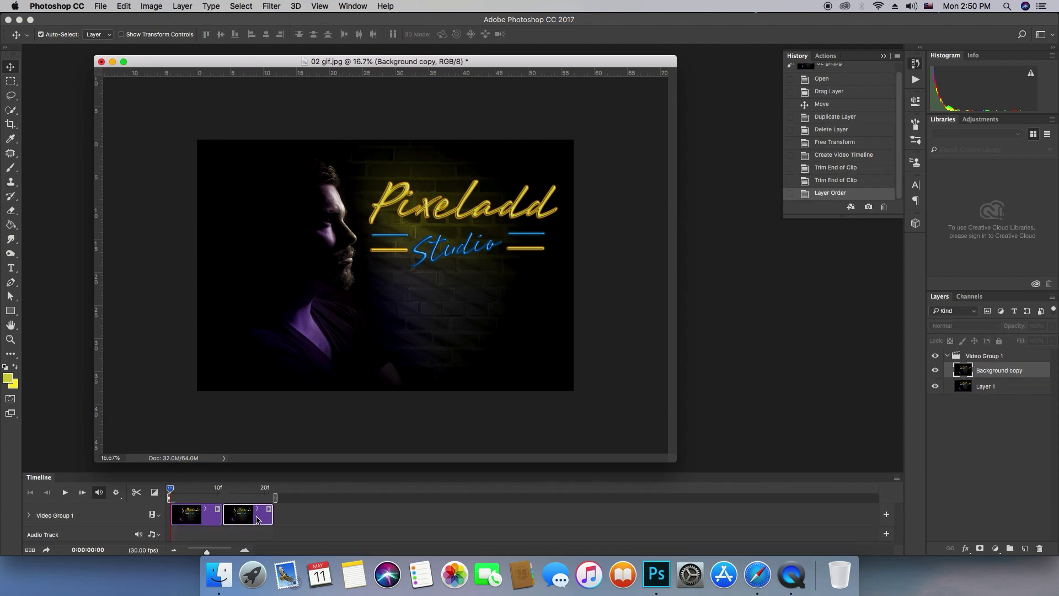
{"action": "left_click", "coordinate": [66, 492]}
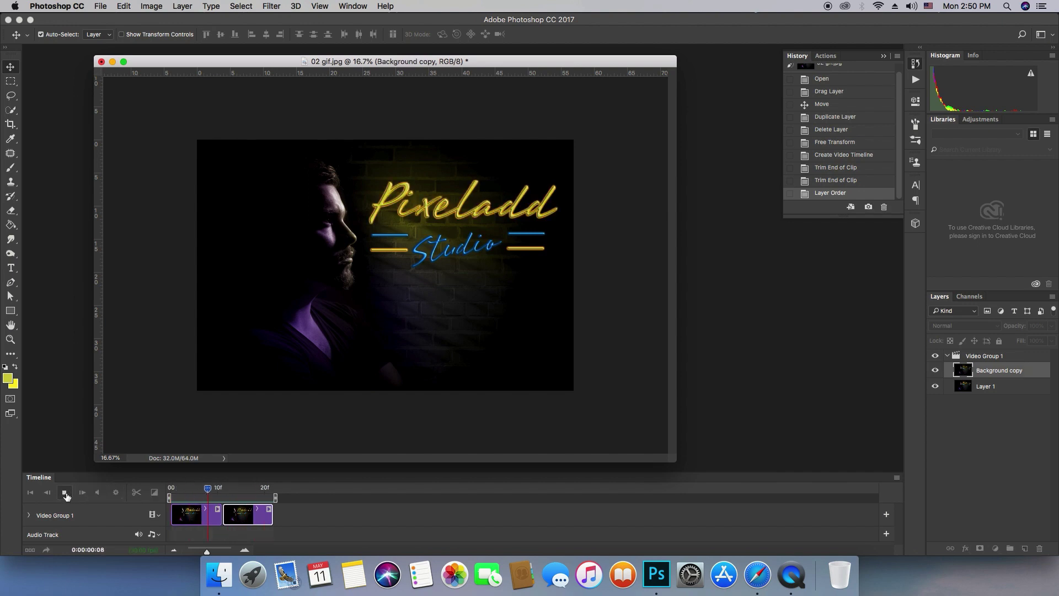